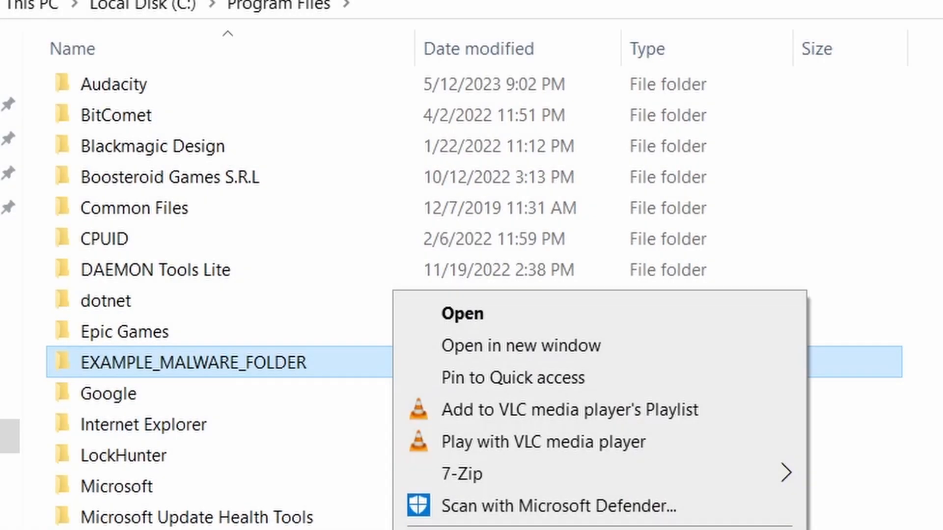
Try to delete EXAMPLE_MALWARE_FOLDER from Program Files, retrying the deletion once
key("Delete")
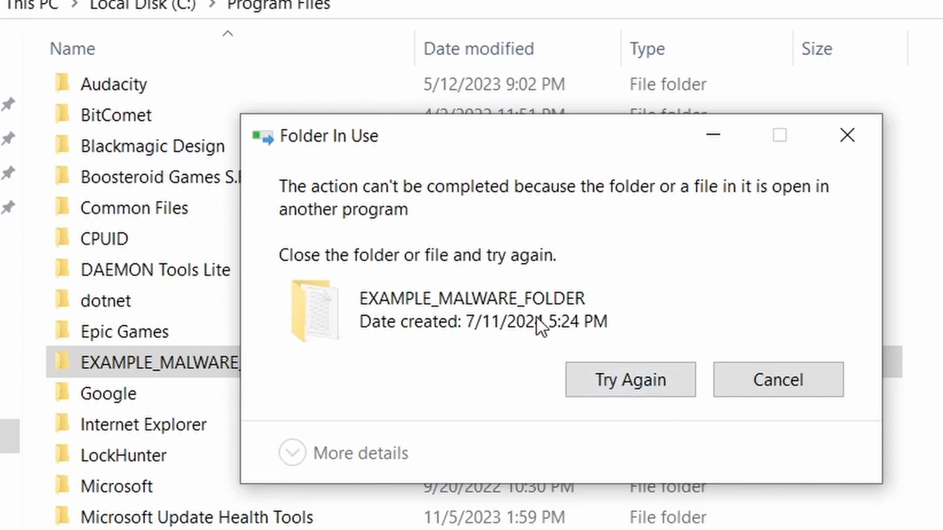
left_click(620, 385)
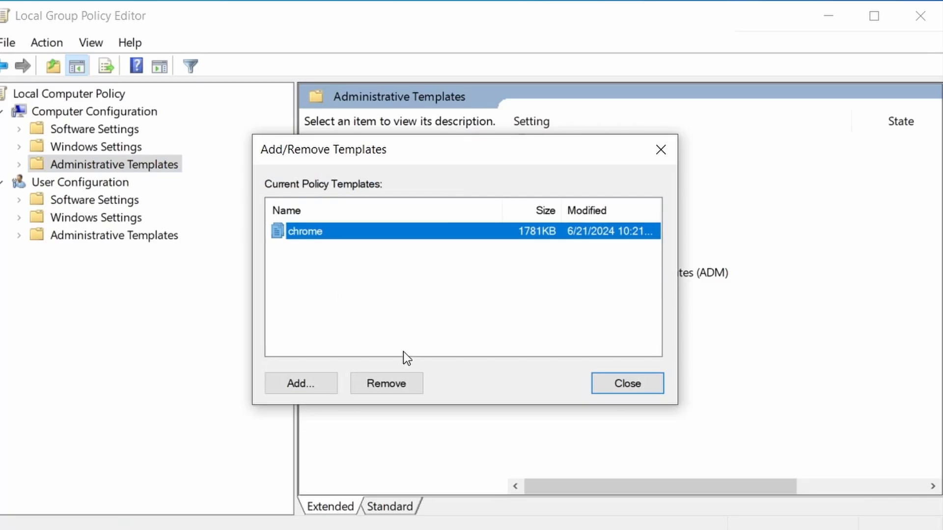
Remove the chrome policy template from the computer's Administrative Templates and close the template list
left_click(396, 379)
left_click(655, 382)
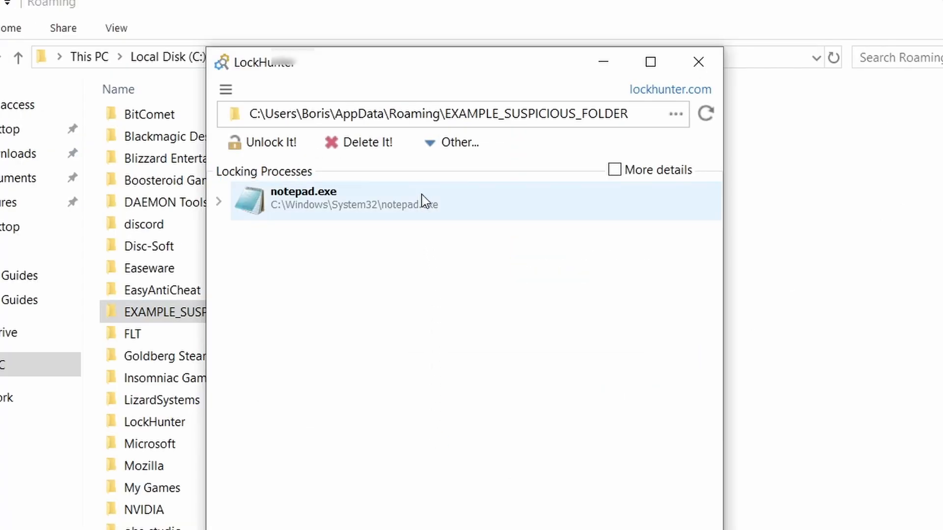
Delete the locked EXAMPLE_SUSPICIOUS_FOLDER in AppData\Roaming with LockHunter
left_click(385, 151)
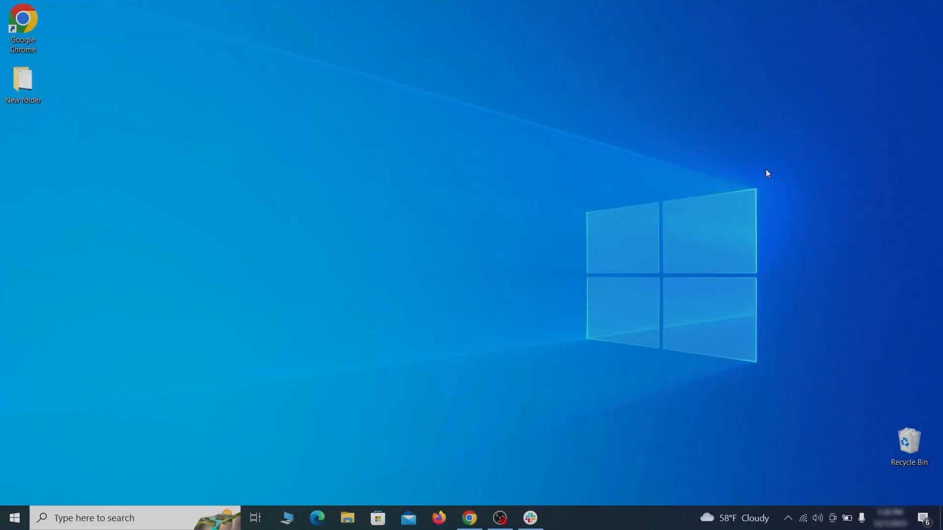
Open the Apps & features settings and sort the installed apps by install date
key("super")
type("apps & ")
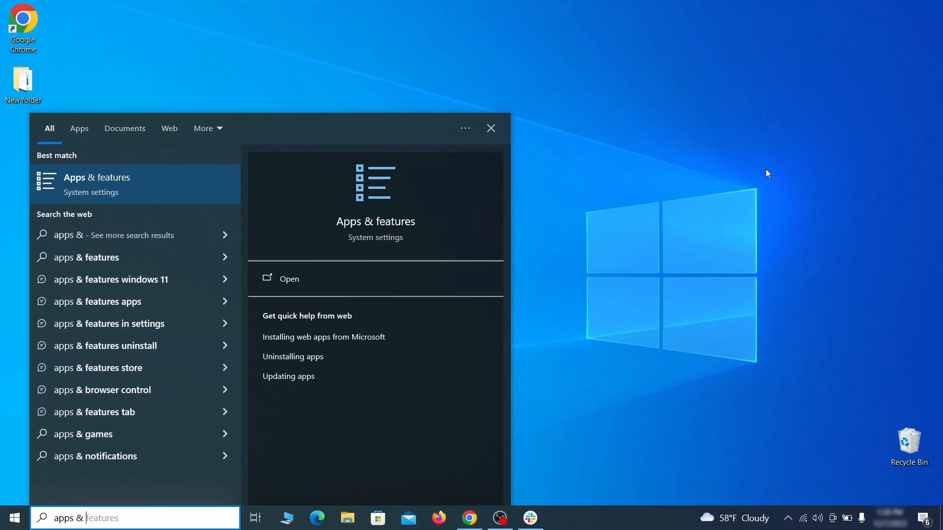
type("features")
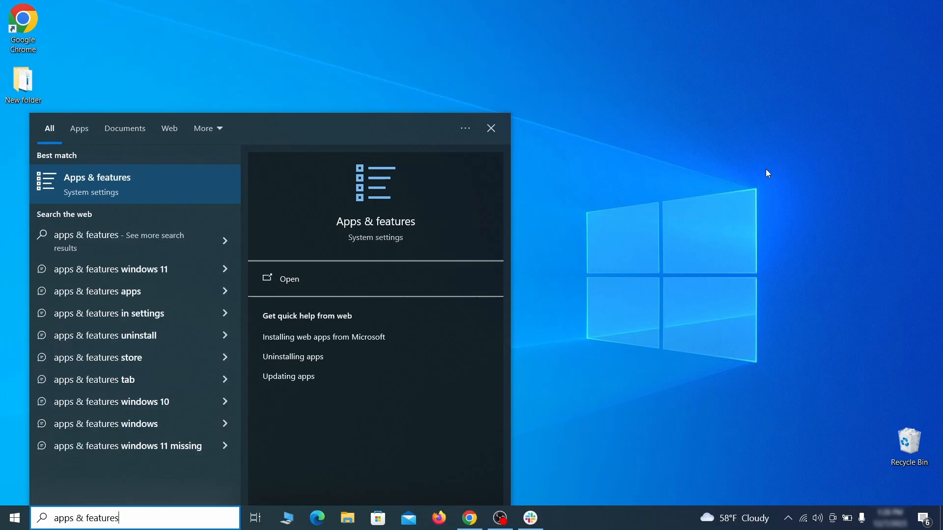
key("Return")
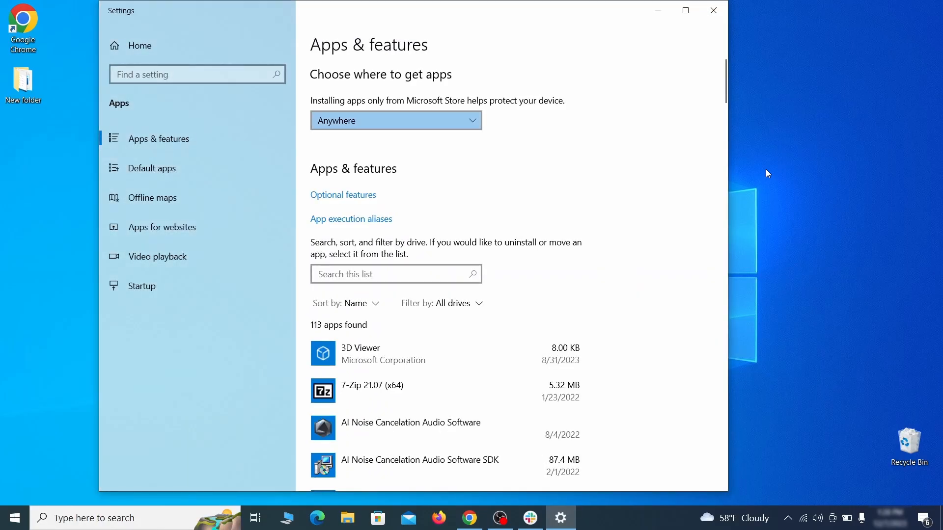
left_click(369, 303)
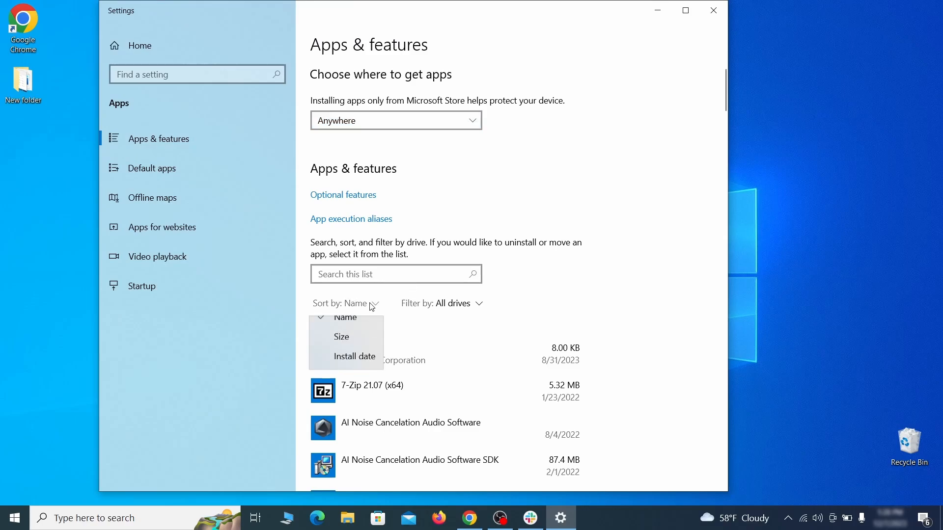
left_click(362, 370)
scroll(505, 328, "down", 2)
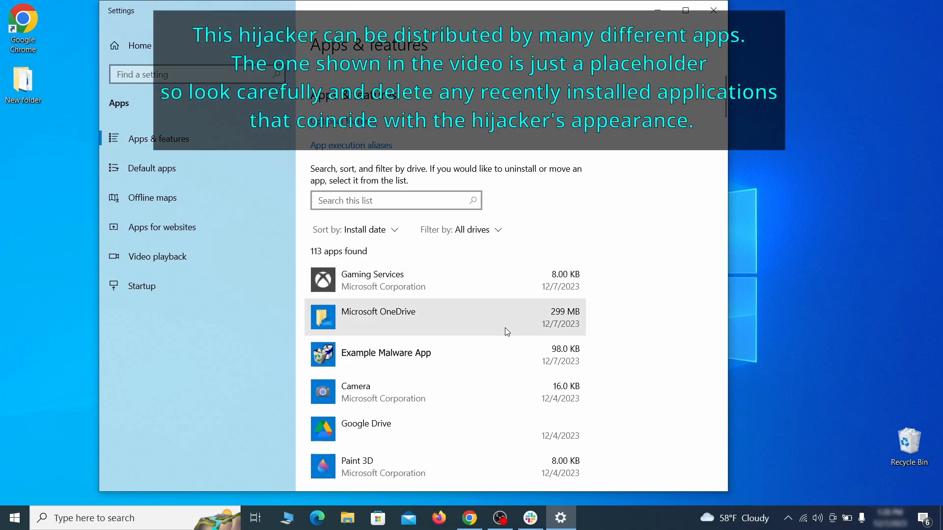
Uninstall Example Malware App and close the Settings window
left_click(482, 351)
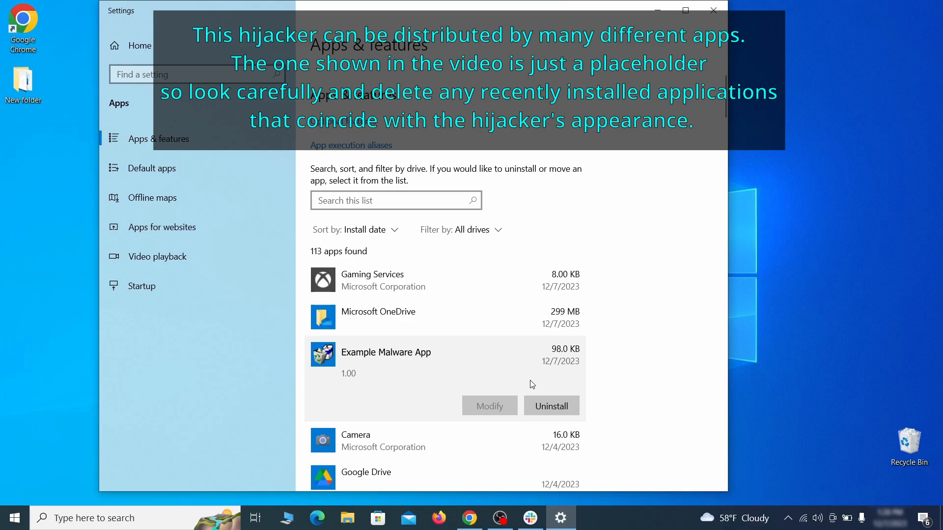
left_click(562, 403)
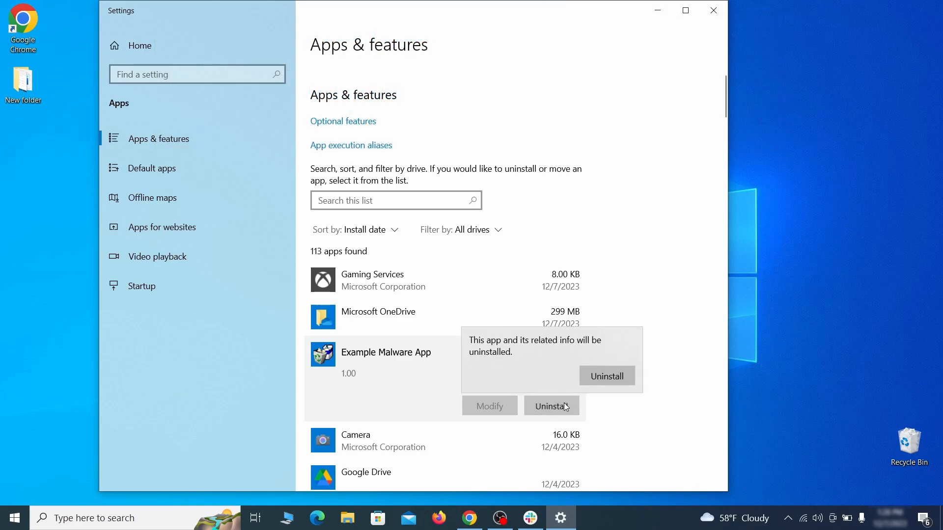
left_click(625, 376)
left_click(559, 374)
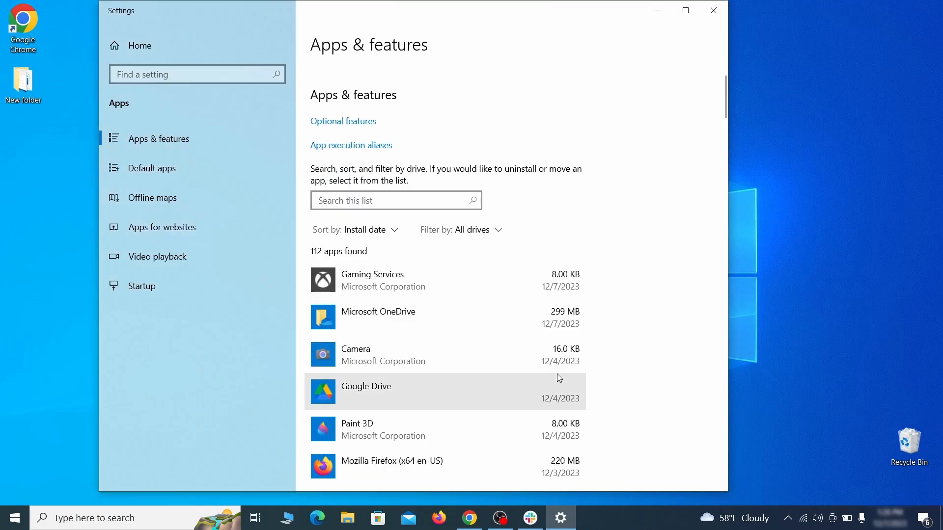
left_click(726, 18)
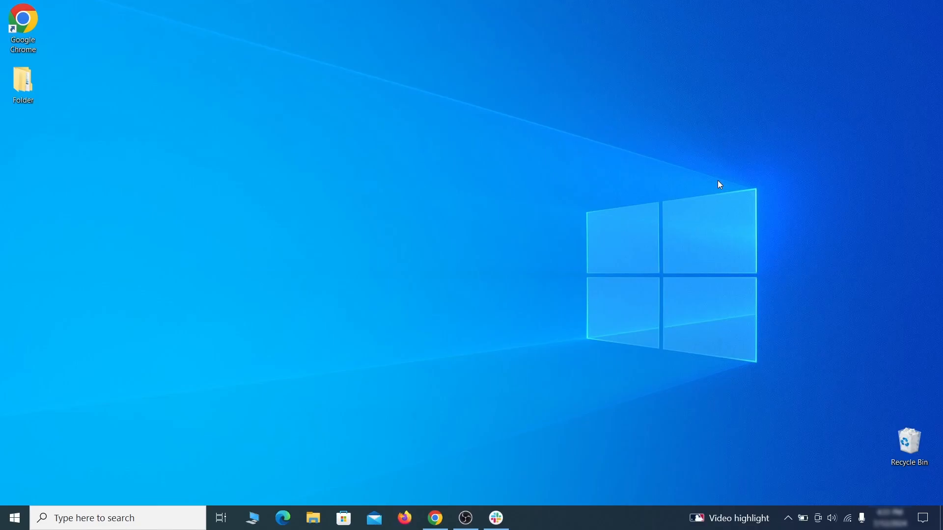
Open File Explorer Options, turn on showing hidden files, folders, and drives, and apply the change
left_click(20, 516)
type("folder options")
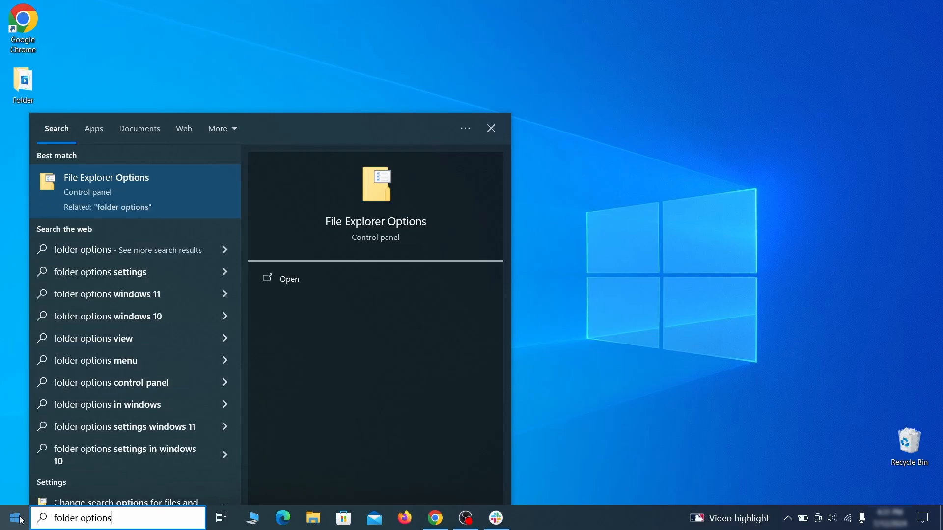
key("Return")
left_click(185, 121)
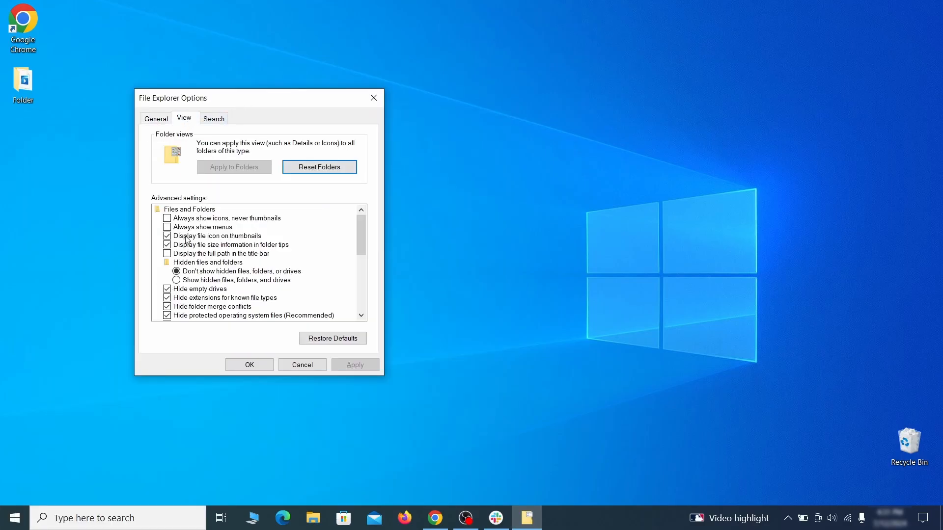
left_click(178, 280)
left_click(272, 367)
left_click(249, 366)
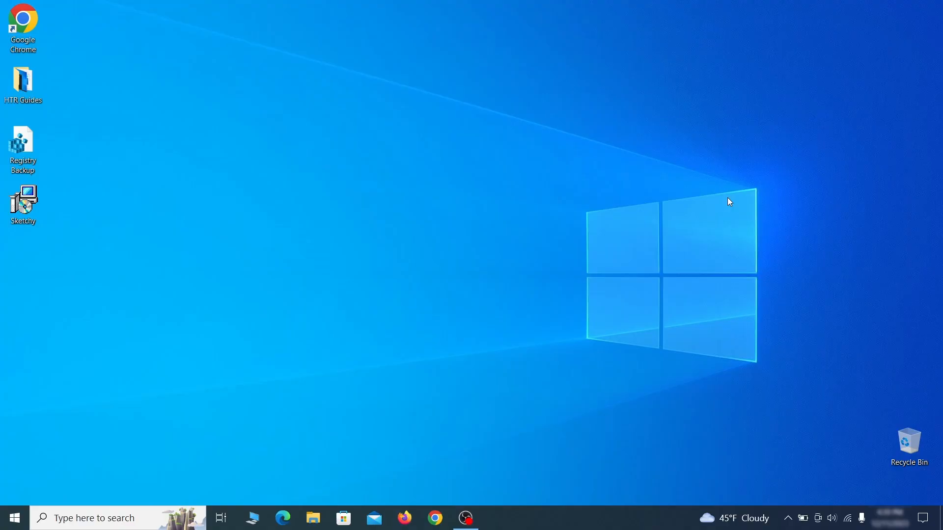
Open Task Scheduler and list the tasks in the Task Scheduler Library
key("super")
type("task sched")
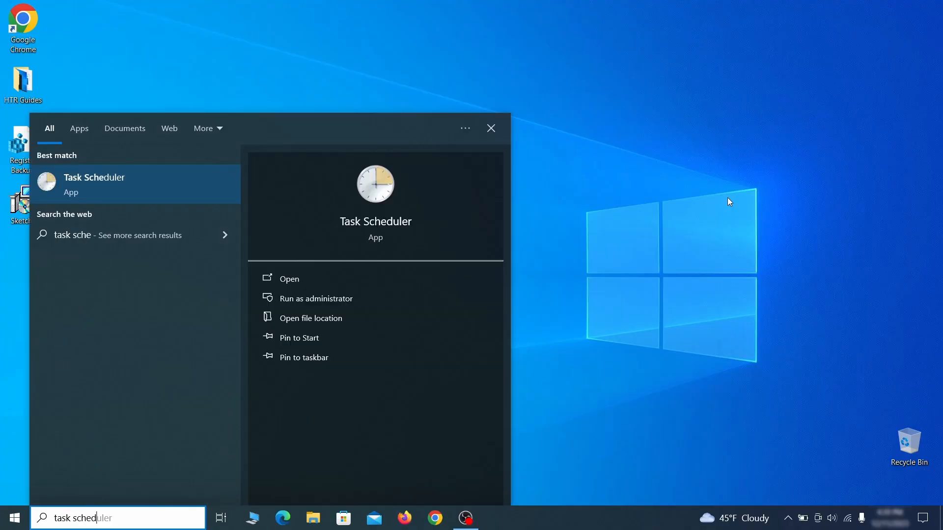
type("uler")
key("Return")
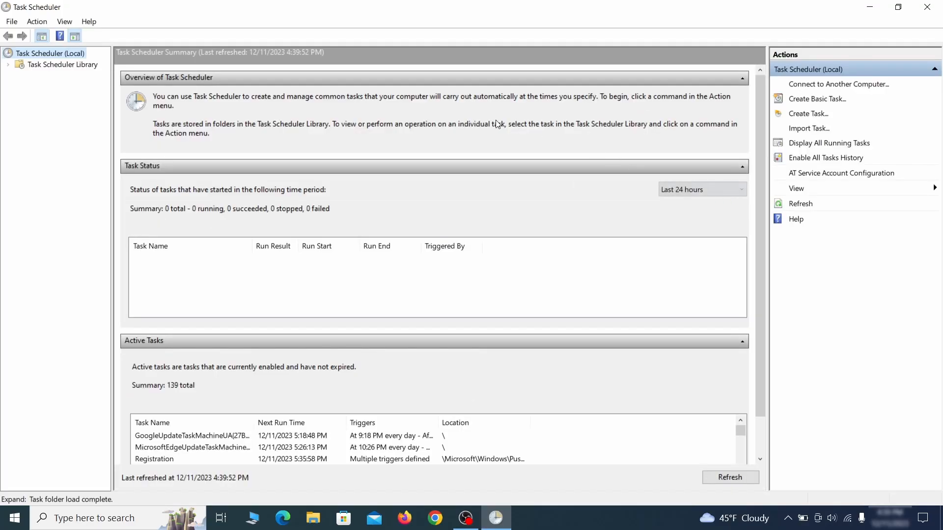
left_click(63, 64)
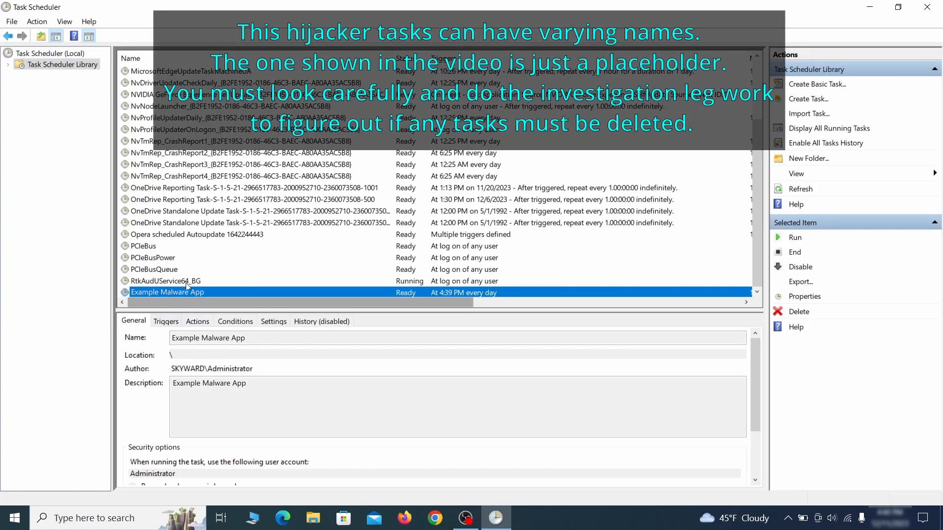
Examine the triggers and actions in the properties of the Example Malware App task
right_click(271, 293)
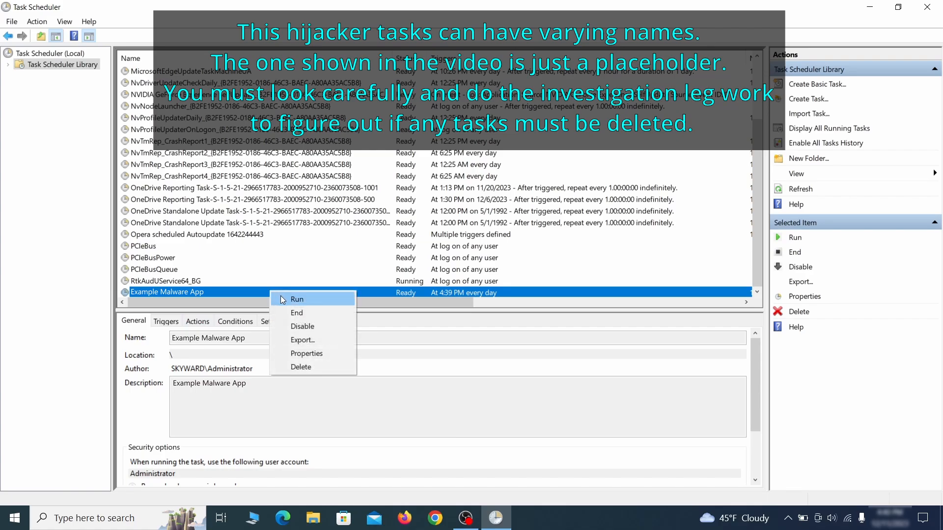
left_click(310, 357)
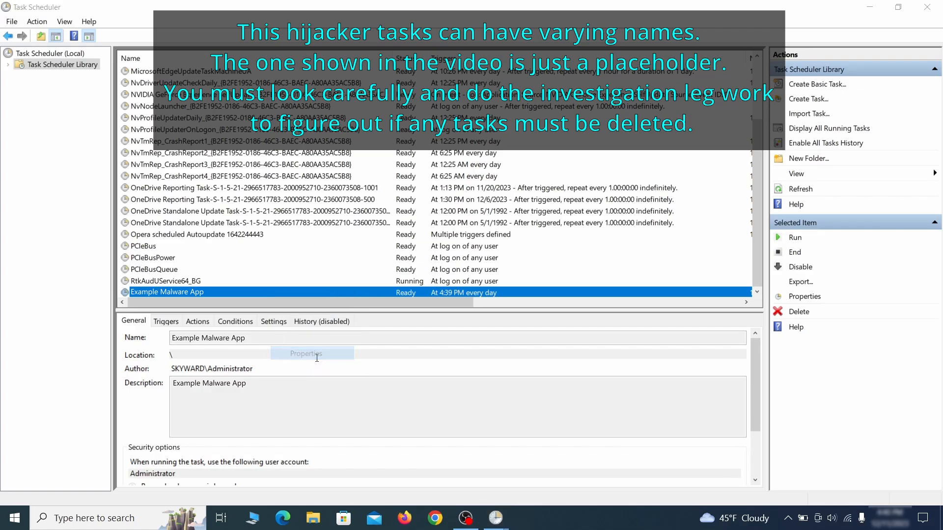
left_click(108, 81)
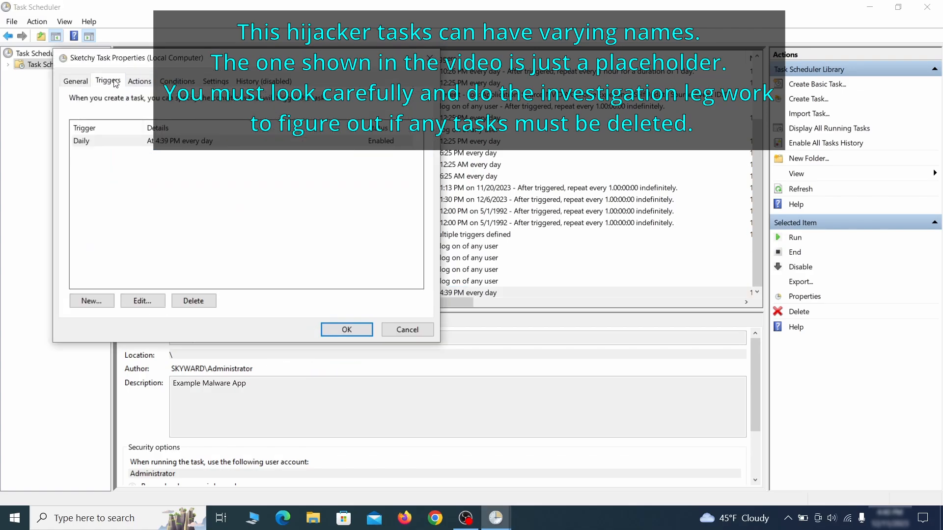
left_click(140, 81)
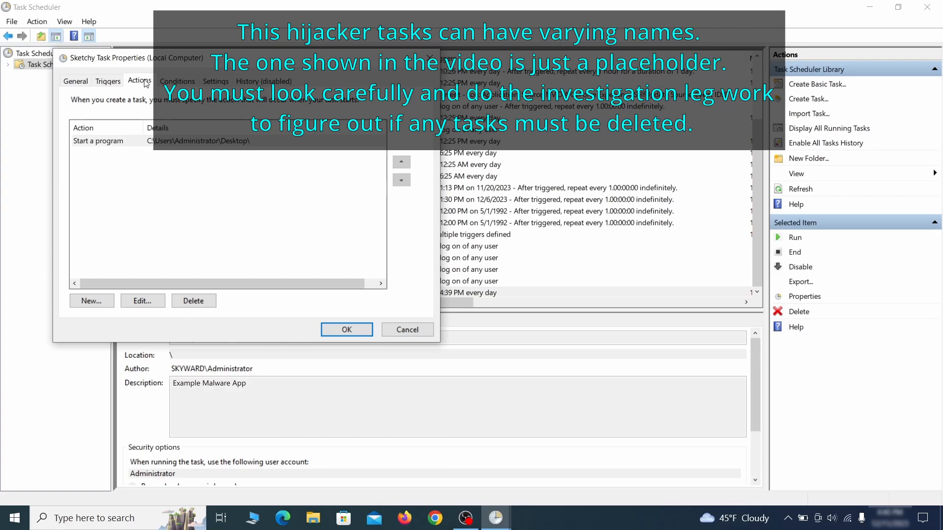
key("Escape")
Delete the Example Malware App task from the Task Scheduler Library
right_click(303, 292)
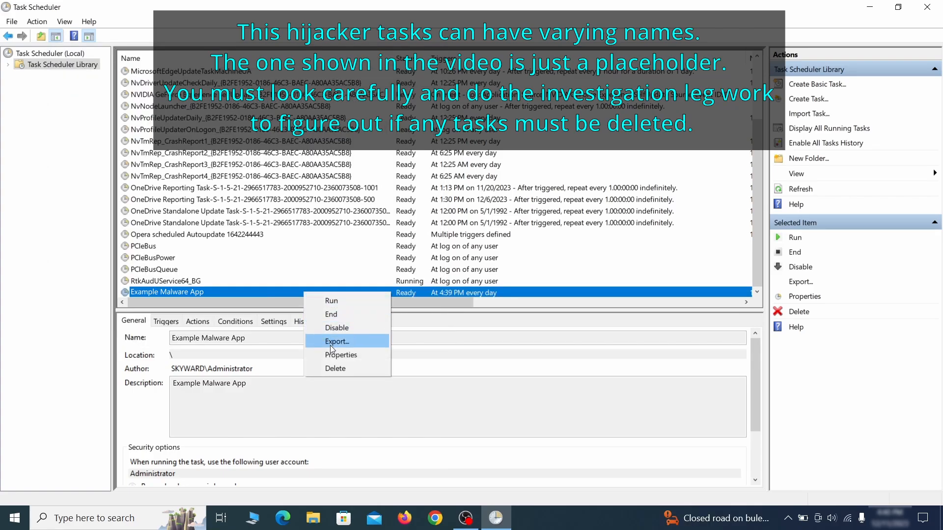
left_click(335, 367)
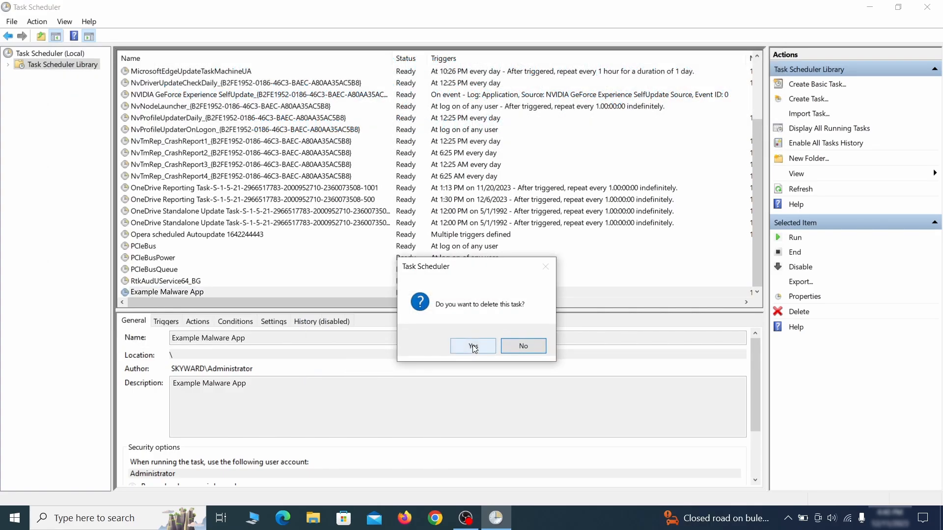
left_click(473, 346)
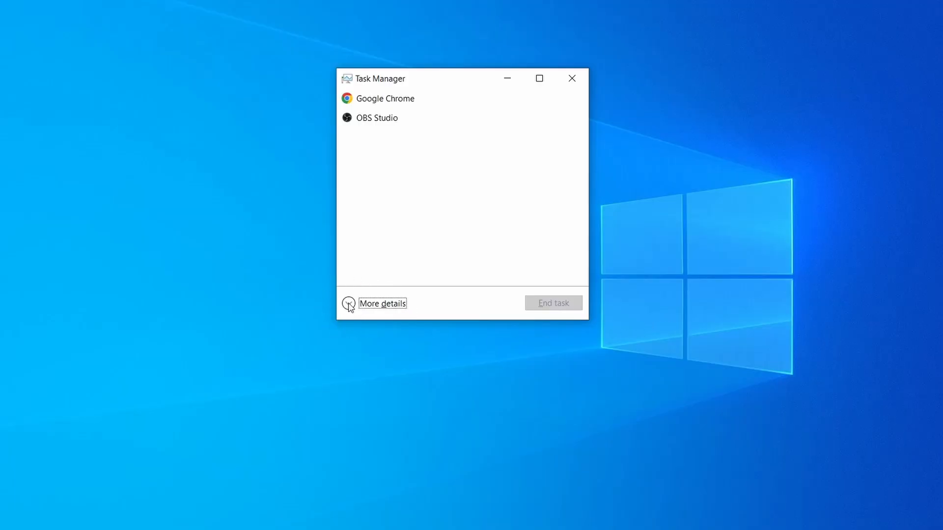
Expand Task Manager to its detailed view and sort the processes by CPU and by memory usage
left_click(350, 305)
left_click(464, 110)
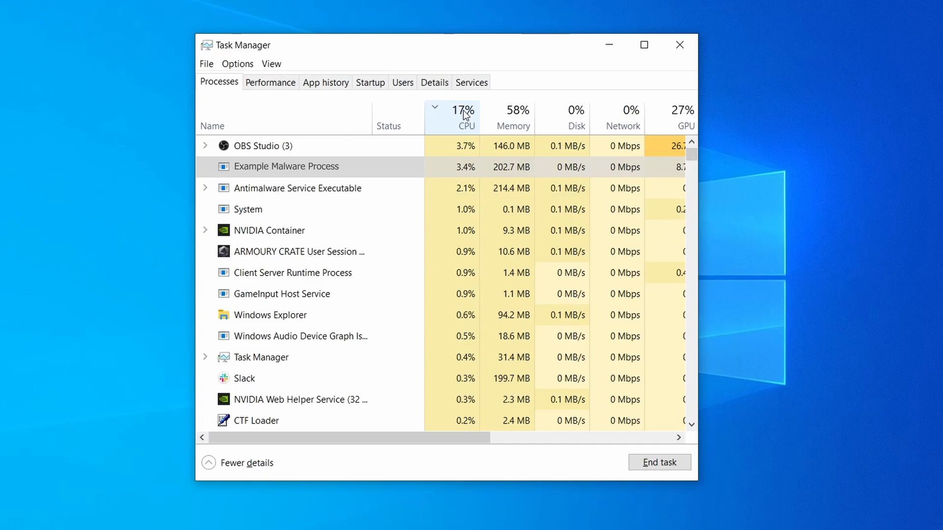
left_click(513, 115)
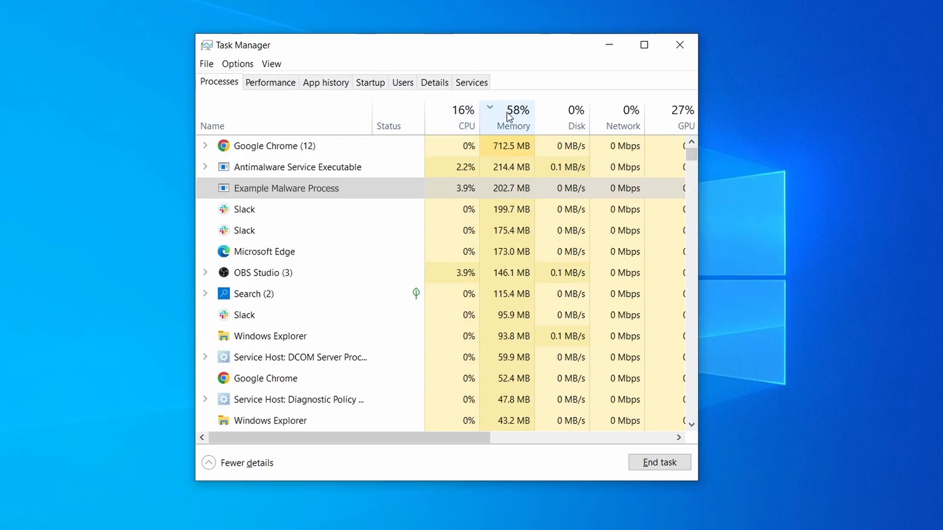
Open the file location of Example Malware Process and delete all three files in its folder
right_click(450, 188)
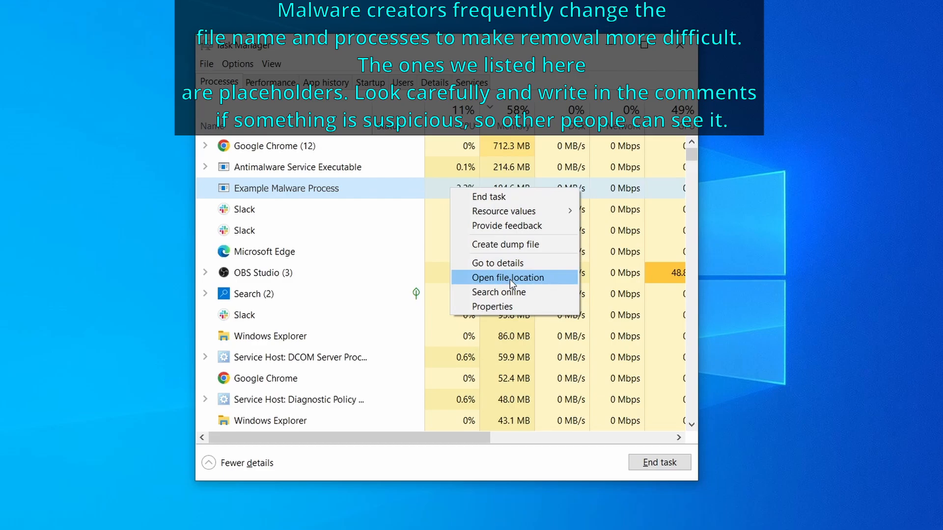
left_click(510, 278)
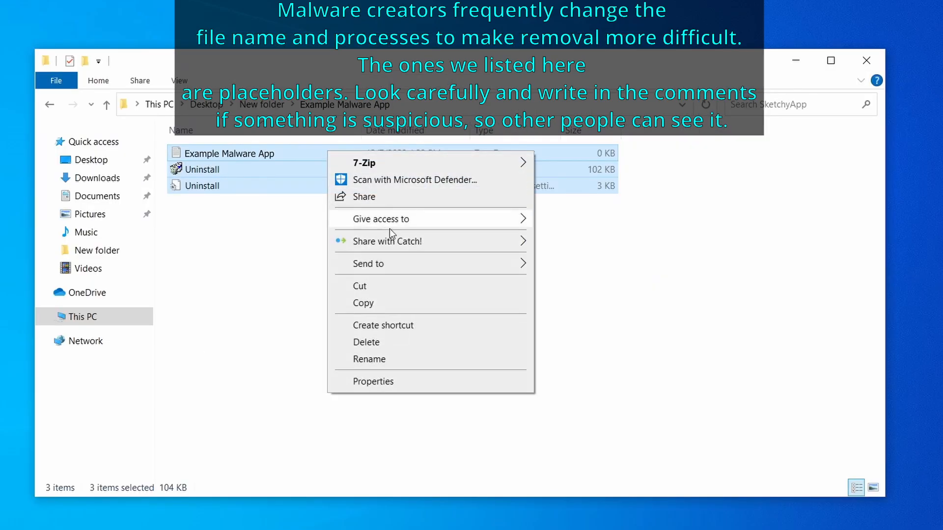
left_click(408, 342)
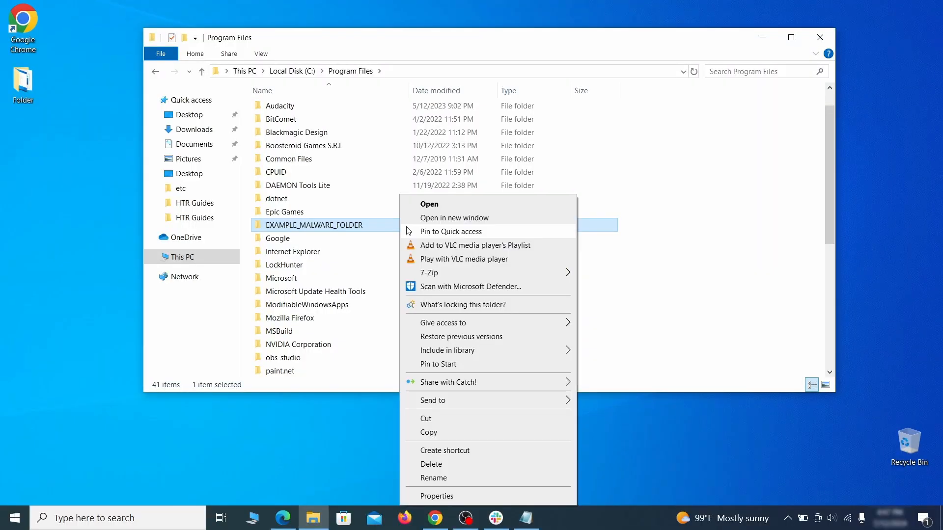
Try to delete EXAMPLE_MALWARE_FOLDER from the Program Files folder
left_click(451, 467)
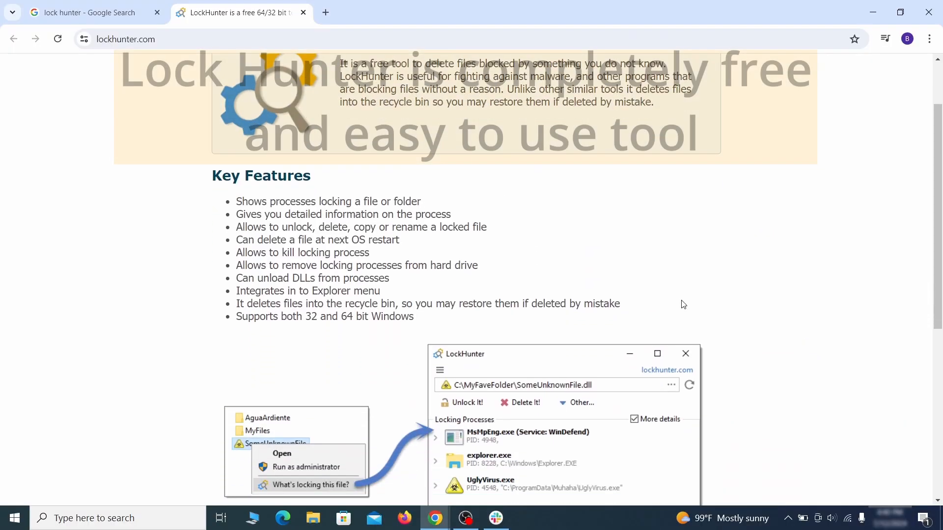
Download LockHunter from lockhunter.com and install it by running the downloaded setup file
scroll(683, 305, "down", 5)
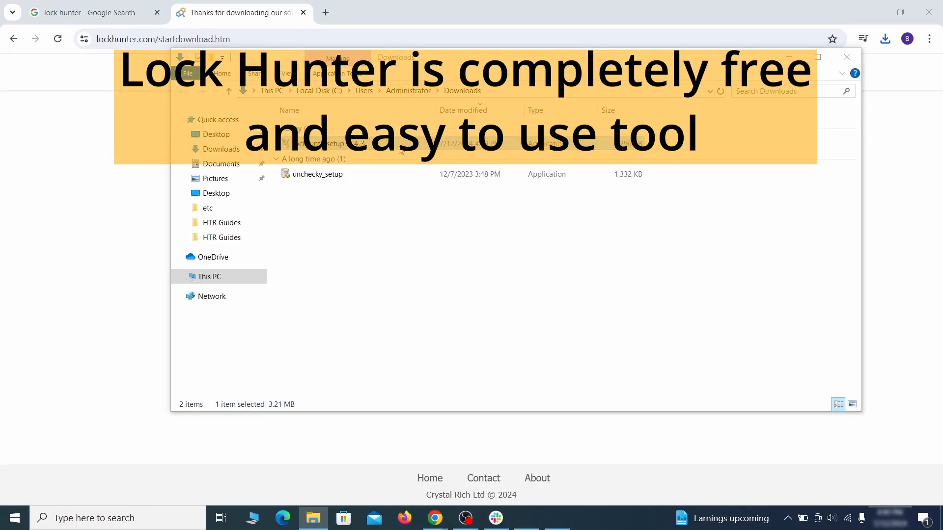
double_click(400, 151)
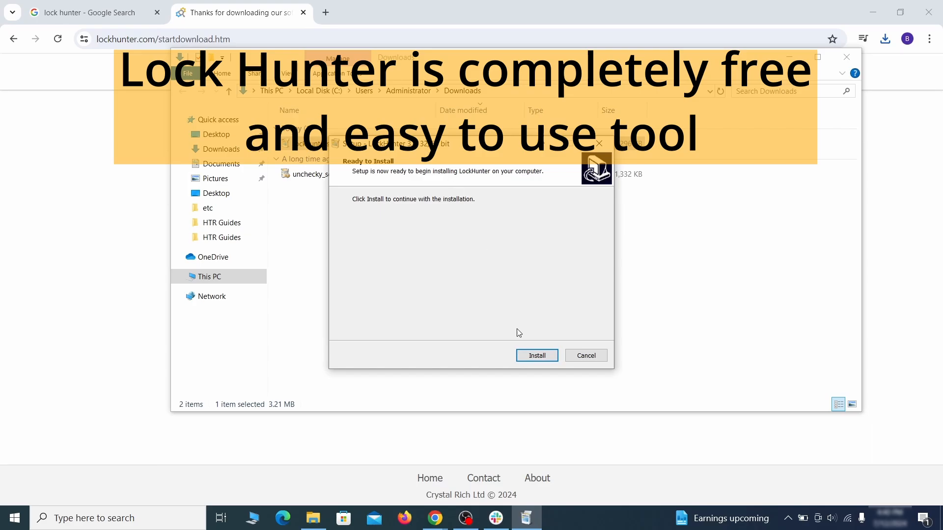
left_click(537, 356)
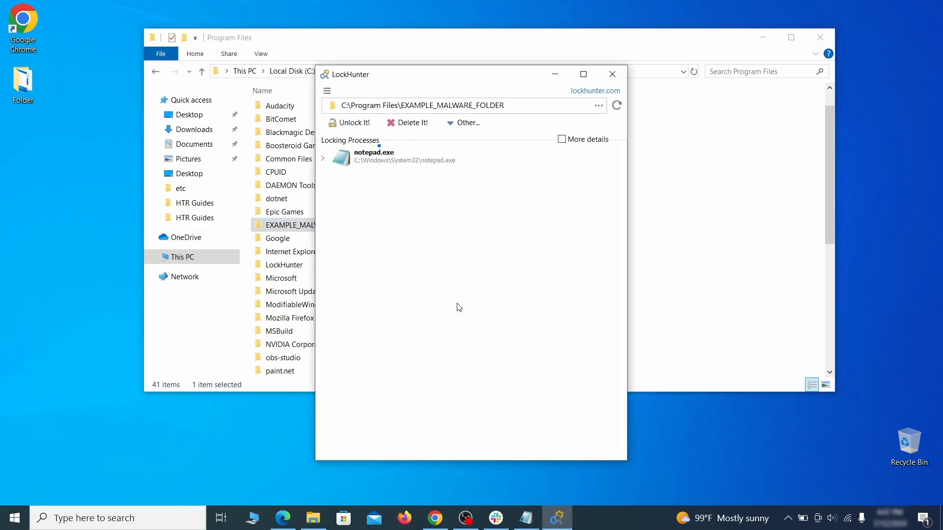
Delete the locked EXAMPLE_MALWARE_FOLDER with LockHunter, confirm the deletion and close LockHunter
left_click(413, 123)
left_click(518, 307)
left_click(612, 83)
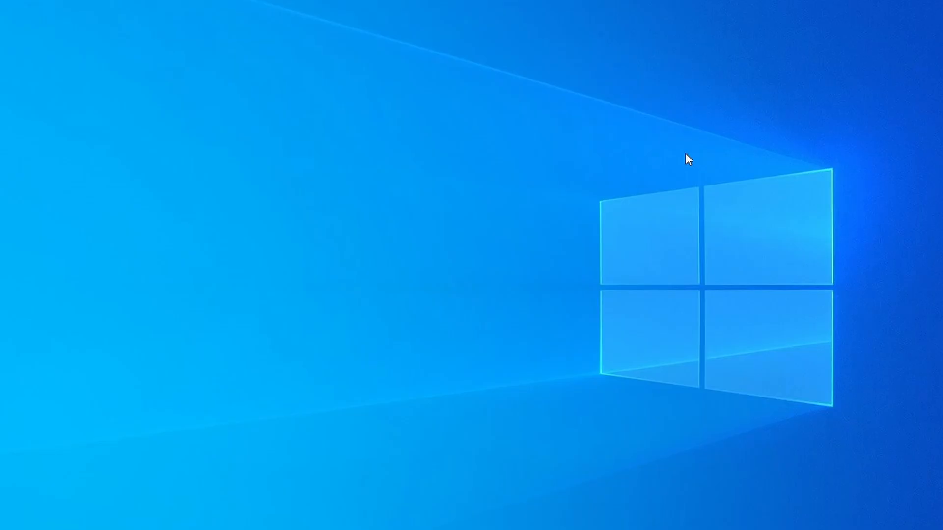
Reopen Task Manager, sort the processes by CPU and by memory usage, and check the list for suspicious entries
key("ctrl+shift+Escape")
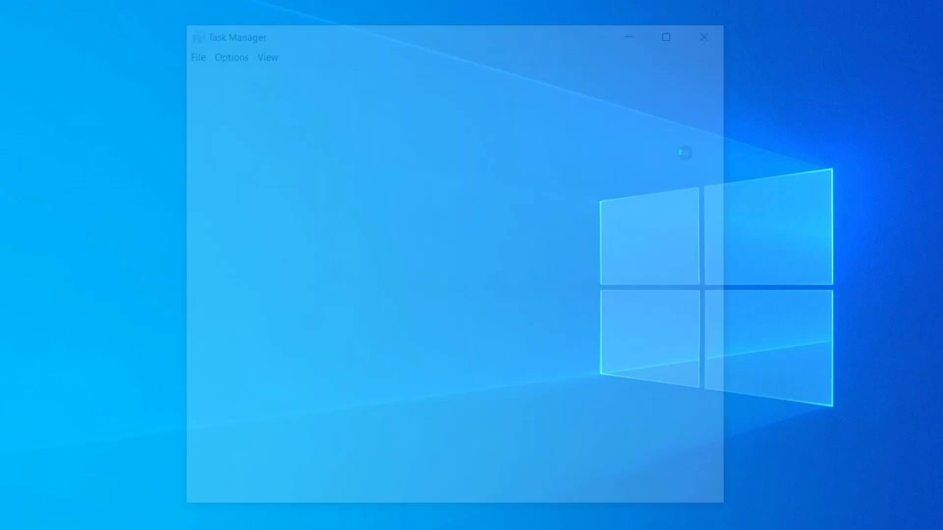
left_click(460, 117)
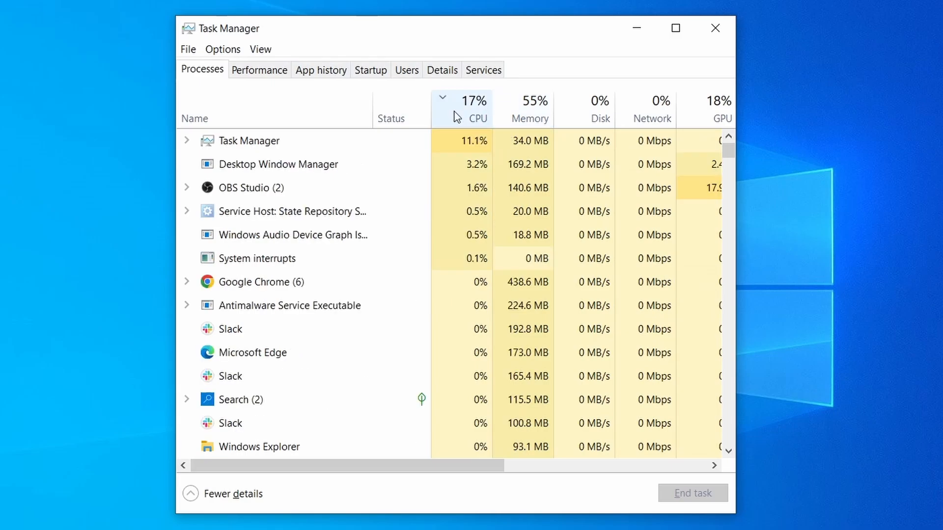
left_click(535, 106)
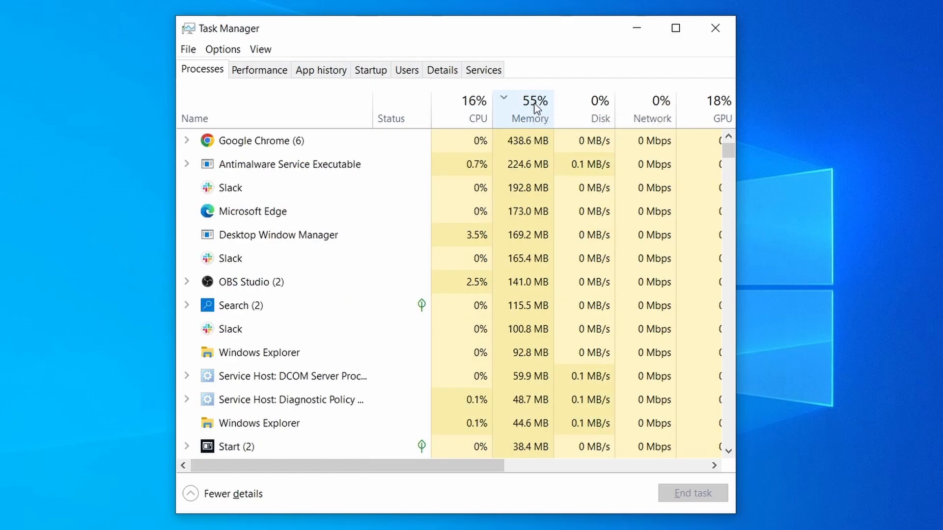
scroll(409, 330, "down", 2)
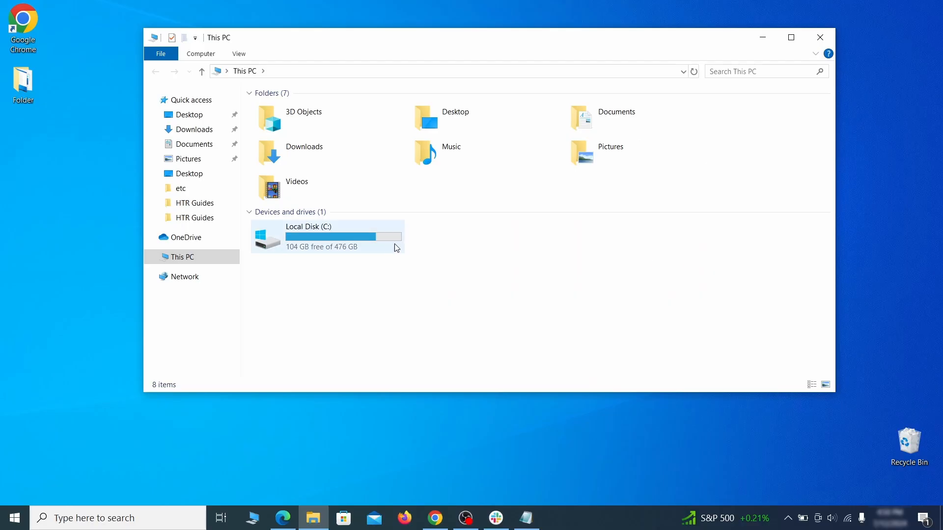
Open the AppData\Roaming folder of the user's profile on Local Disk (C:) in File Explorer and locate EXAMPLE_SUSPICIOUS_FOLDER
double_click(393, 245)
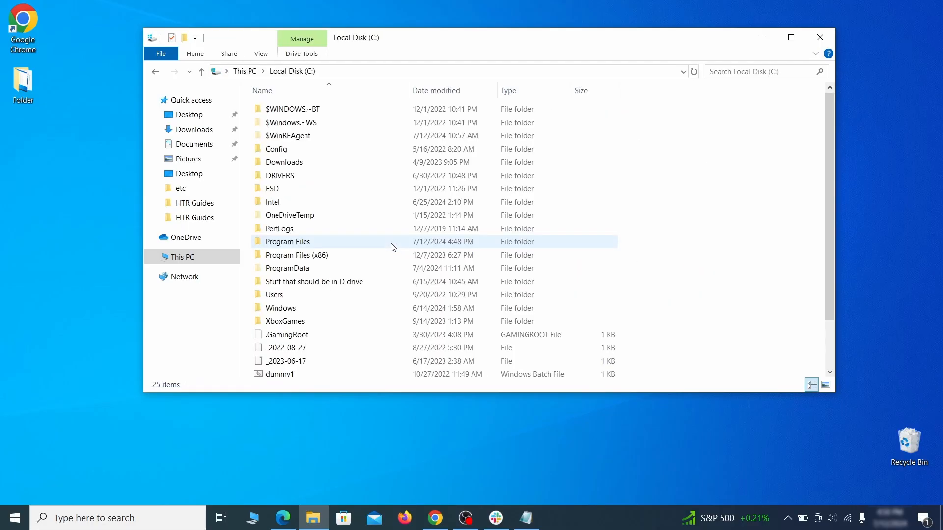
double_click(298, 296)
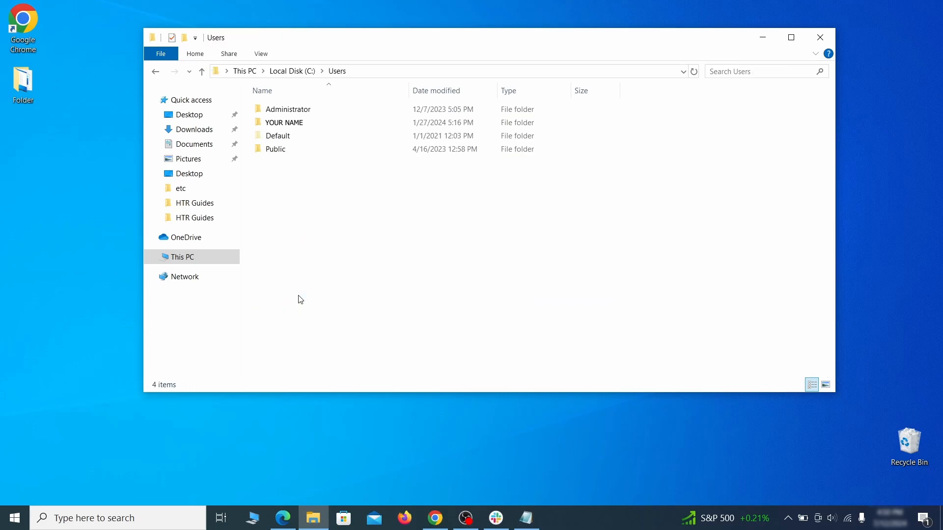
double_click(396, 127)
double_click(391, 176)
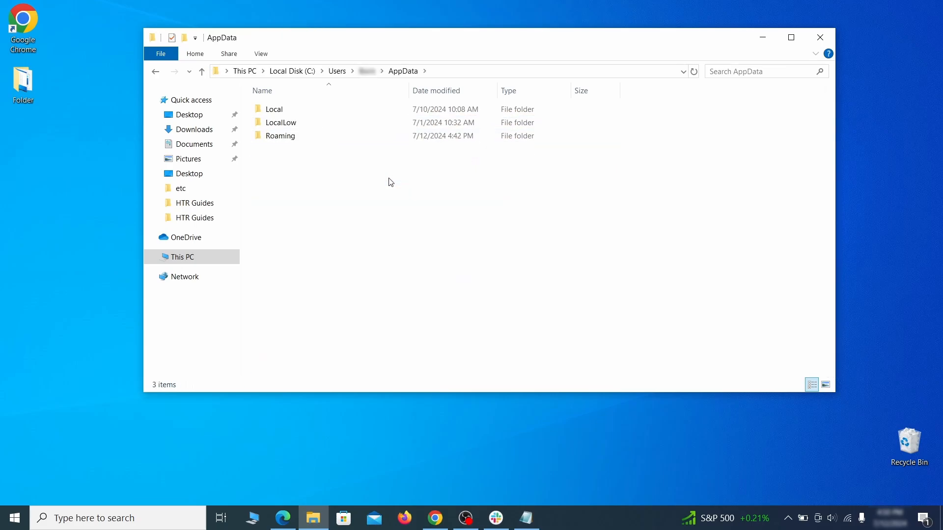
double_click(387, 135)
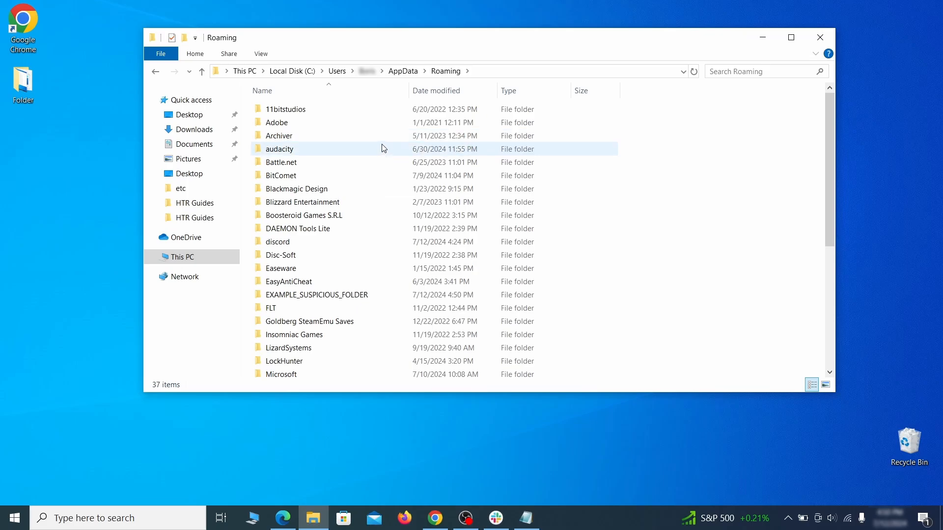
scroll(378, 177, "down", 1)
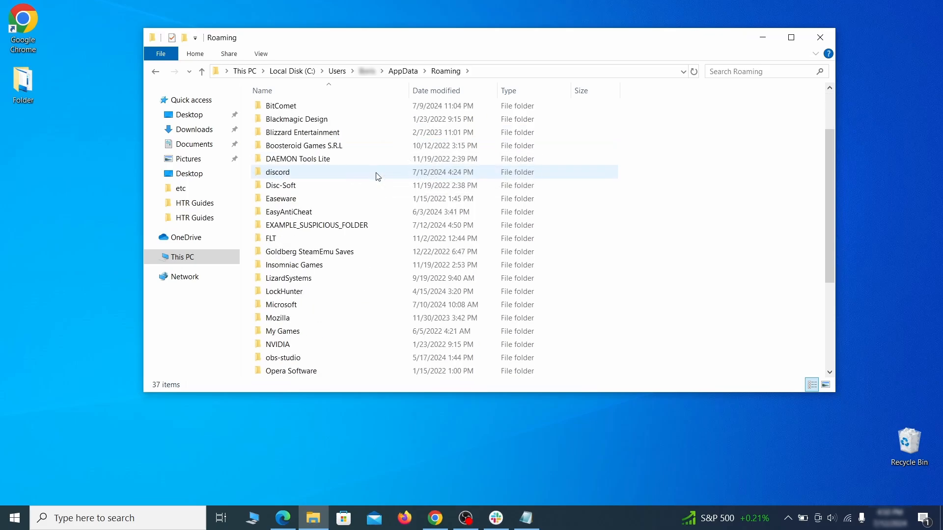
Try to delete EXAMPLE_SUSPICIOUS_FOLDER from the Roaming folder
left_click(387, 227)
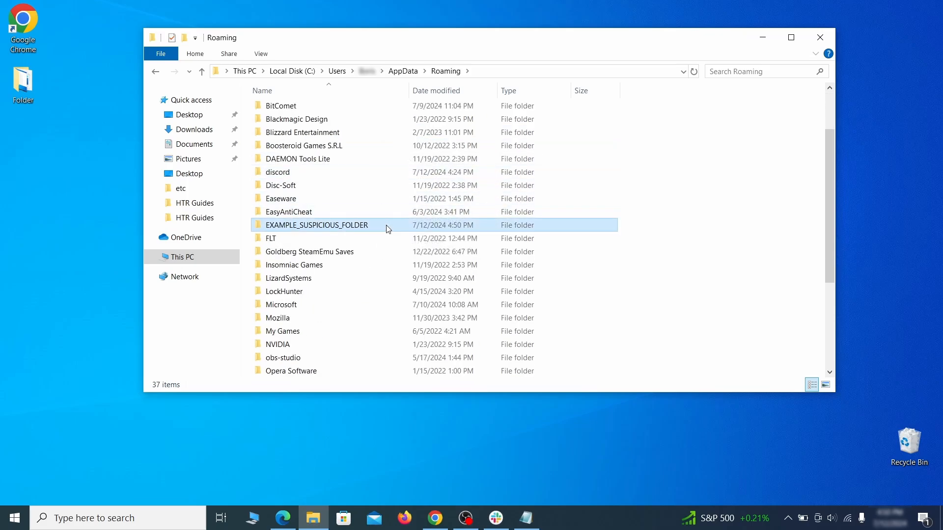
right_click(421, 228)
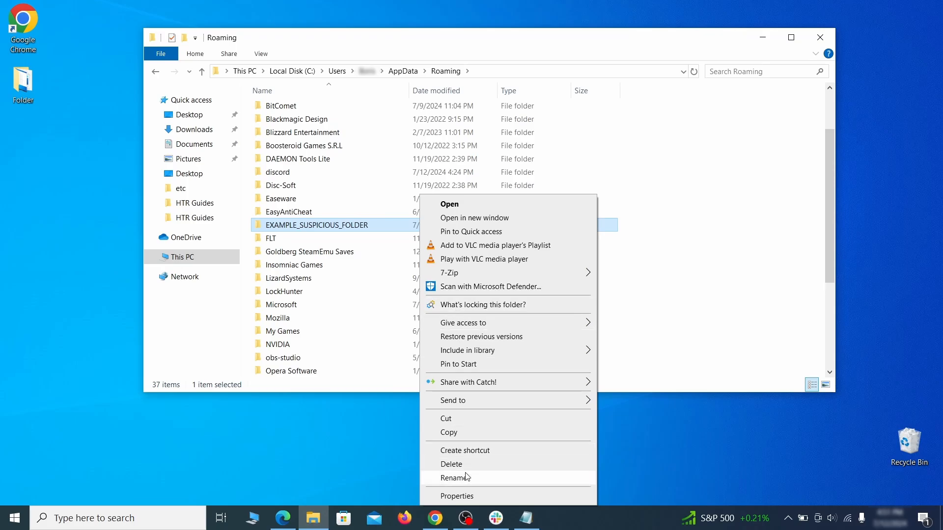
left_click(451, 465)
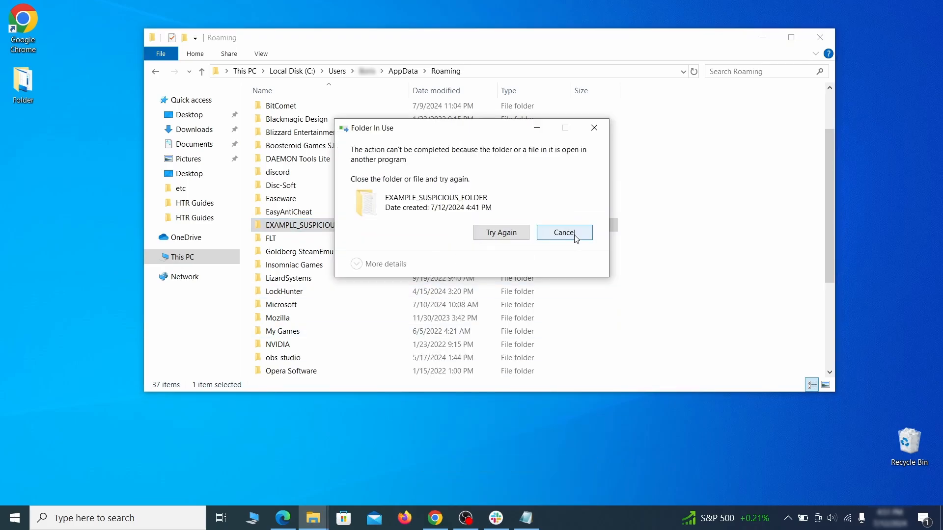
key("Escape")
Check what is locking EXAMPLE_SUSPICIOUS_FOLDER with LockHunter and delete the folder from there
right_click(399, 225)
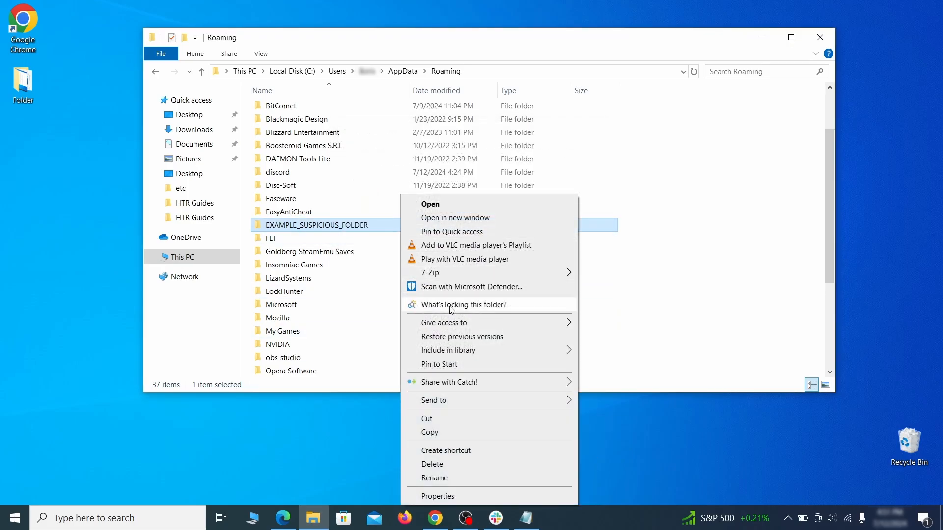
left_click(432, 305)
left_click(424, 129)
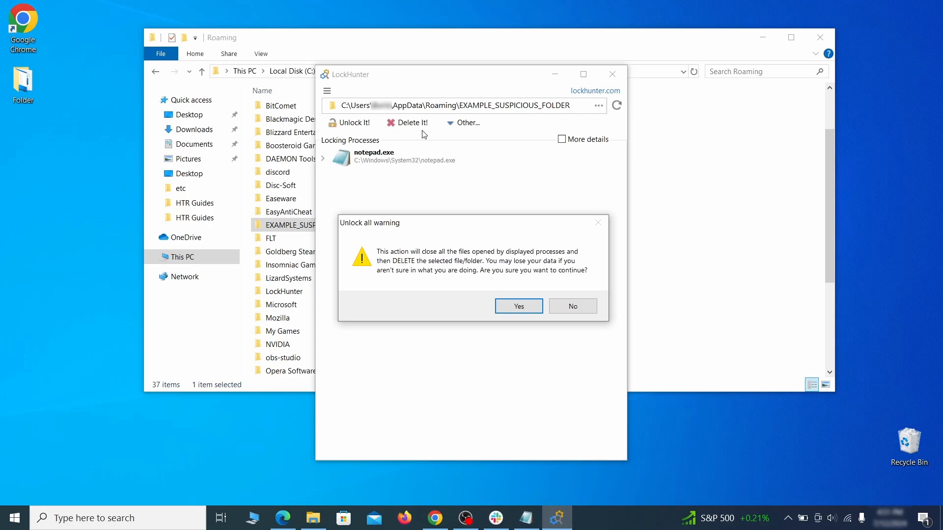
left_click(510, 306)
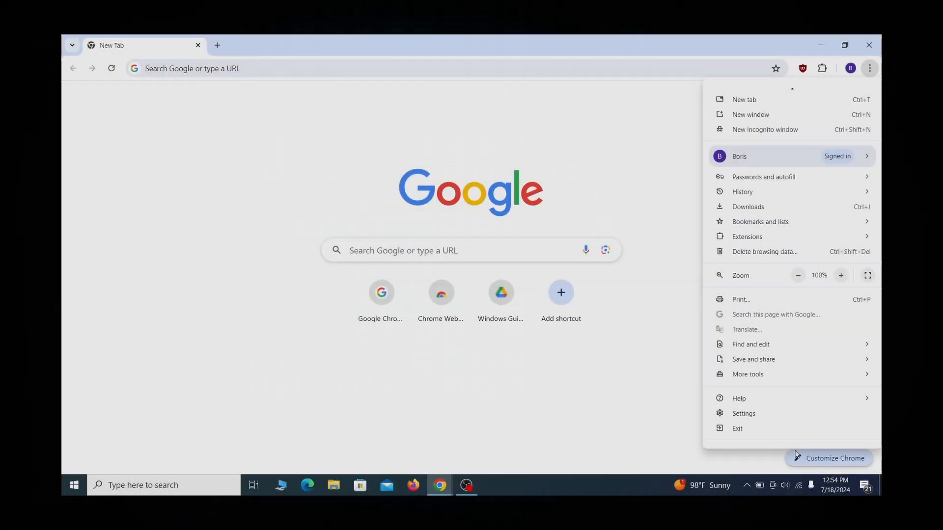
Open the Chrome settings
left_click(779, 436)
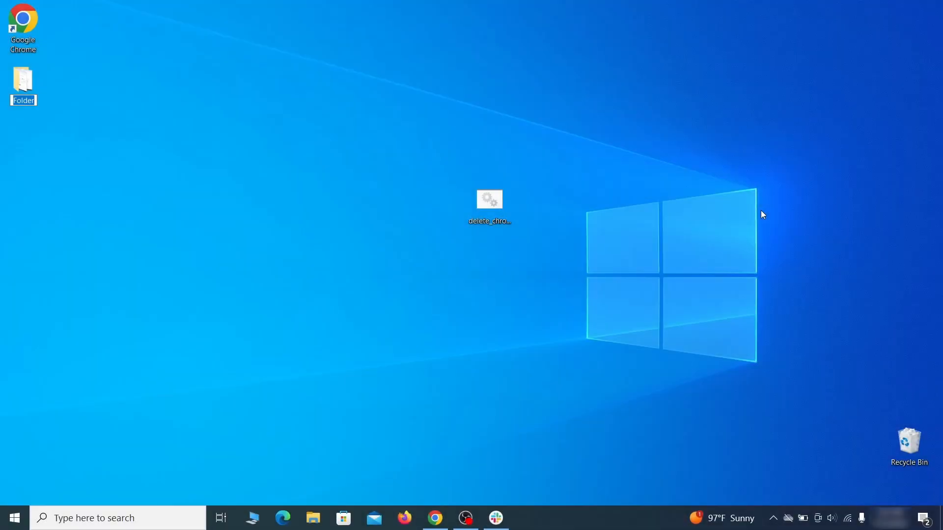
Open the Local Group Policy Editor and bring up Add/Remove Templates for the Administrative Templates under Computer Configuration
key("super")
type("edit group policy")
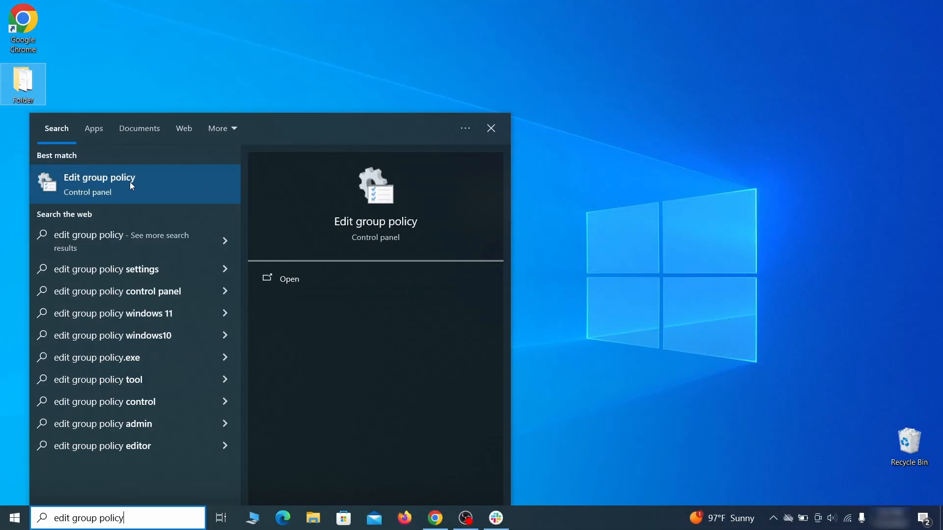
left_click(127, 183)
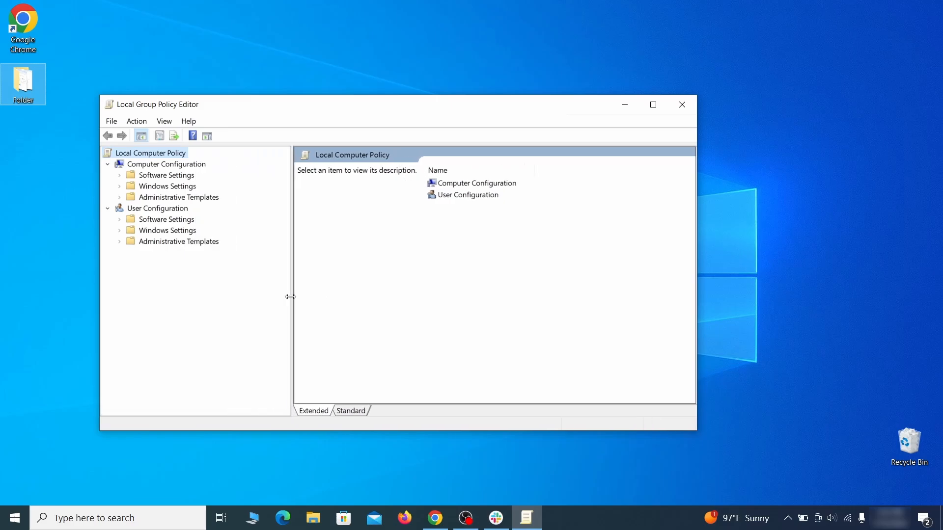
left_click(156, 165)
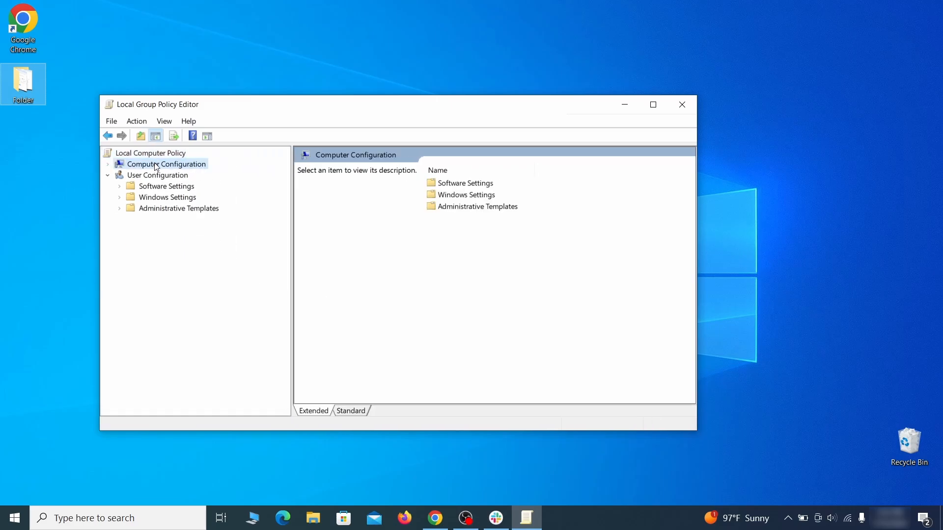
left_click(210, 198)
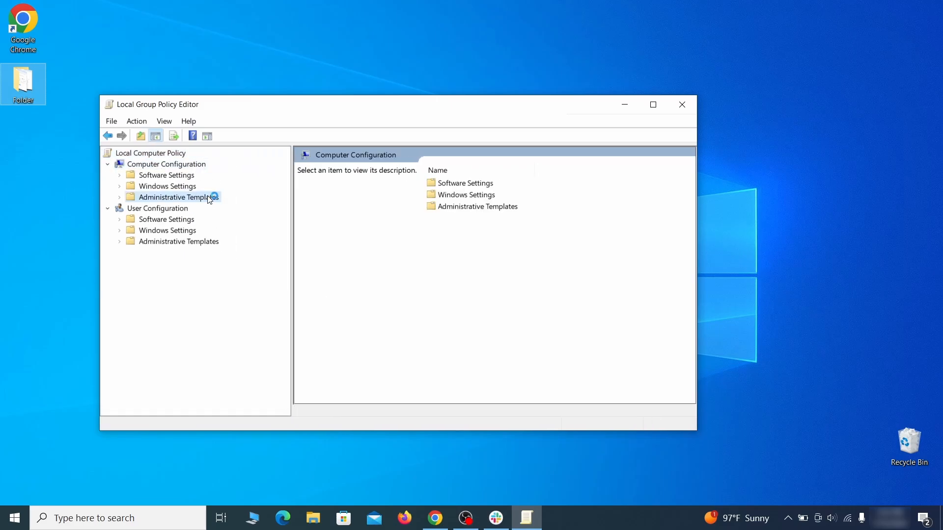
right_click(210, 196)
left_click(301, 206)
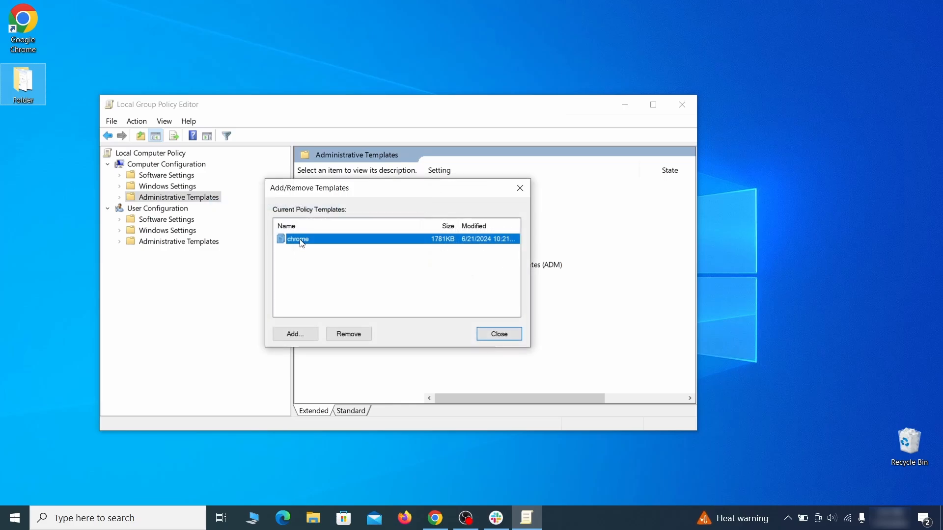
Remove the chrome policy template and close the Local Group Policy Editor
left_click(357, 335)
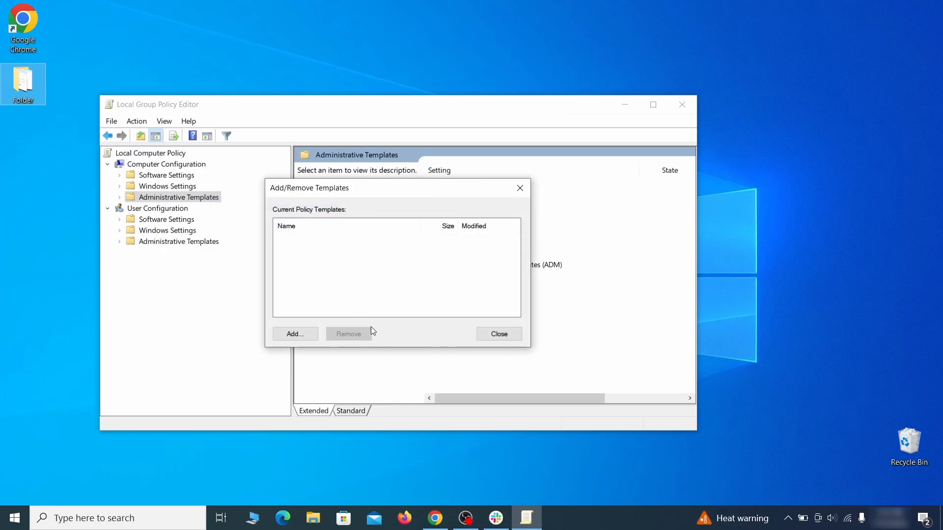
left_click(508, 332)
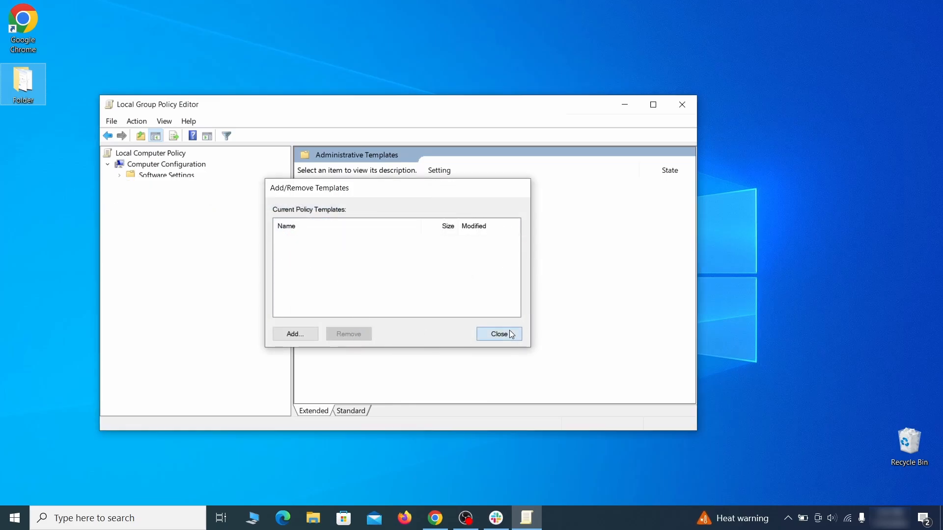
left_click(682, 105)
Restart the computer, switch to Chrome and open its main menu
left_click(15, 518)
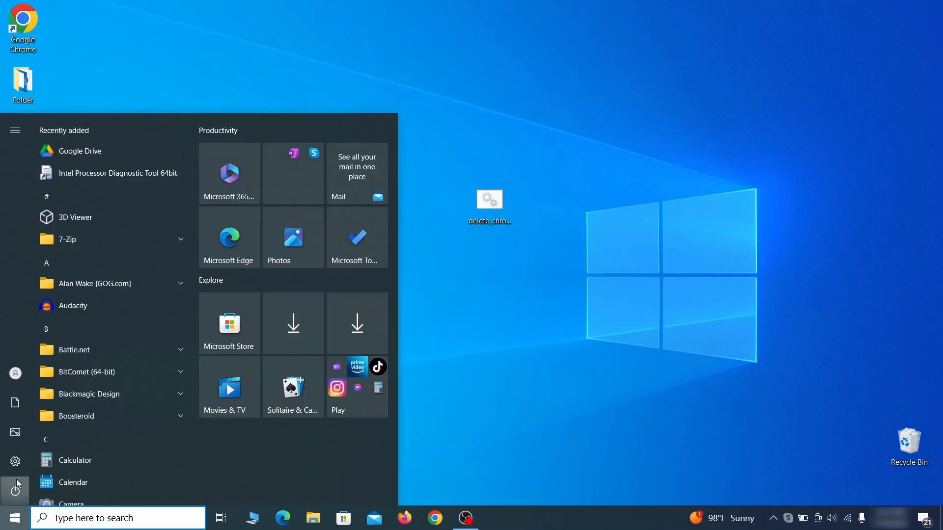
left_click(15, 484)
left_click(84, 459)
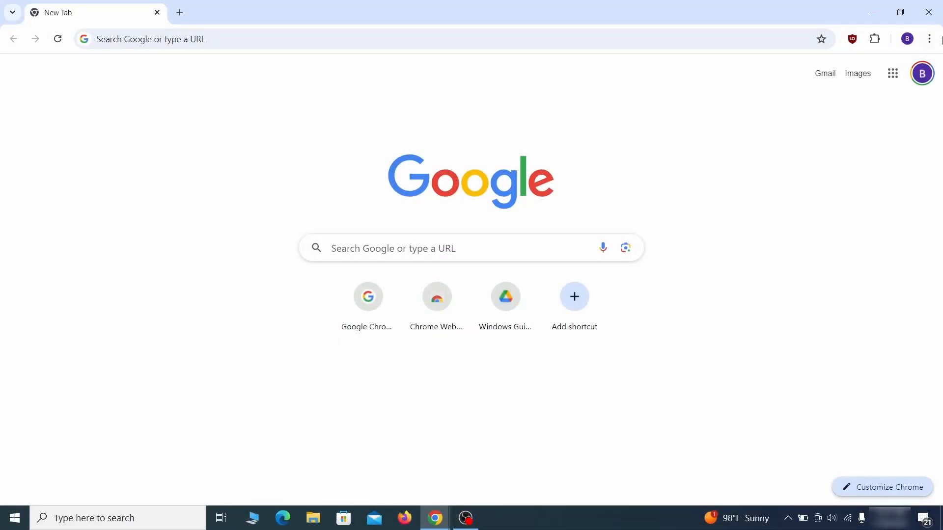
left_click(929, 39)
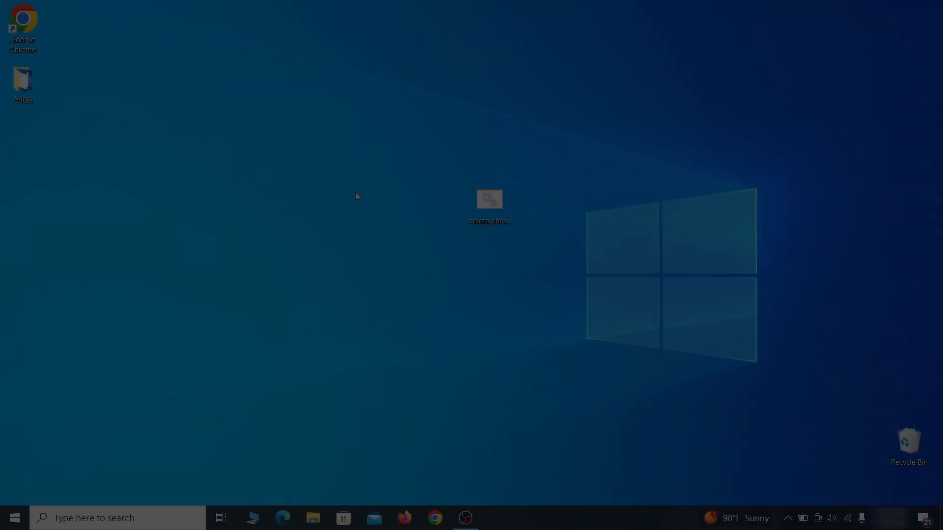
Search Windows for "reg" and open Registry Editor
key("super")
type("reg")
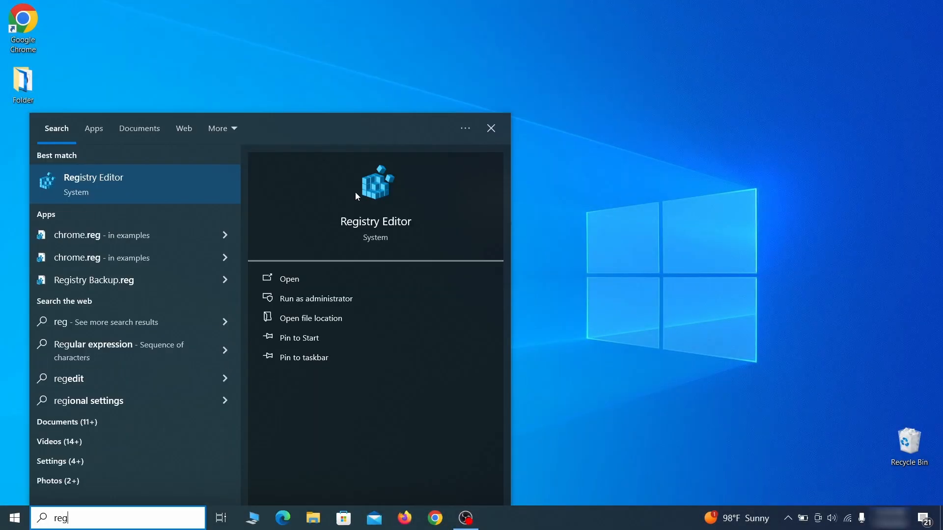
key("Return")
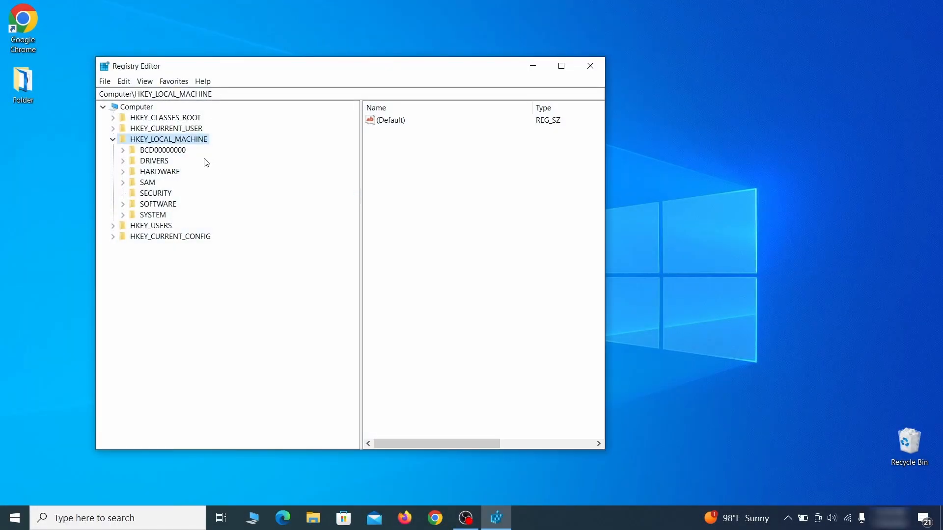
left_click(123, 150)
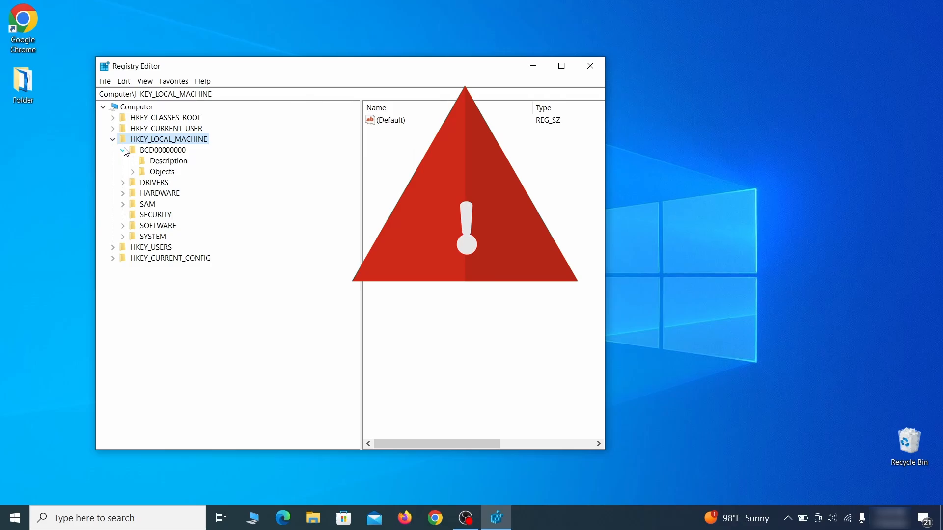
left_click(132, 171)
left_click(142, 279)
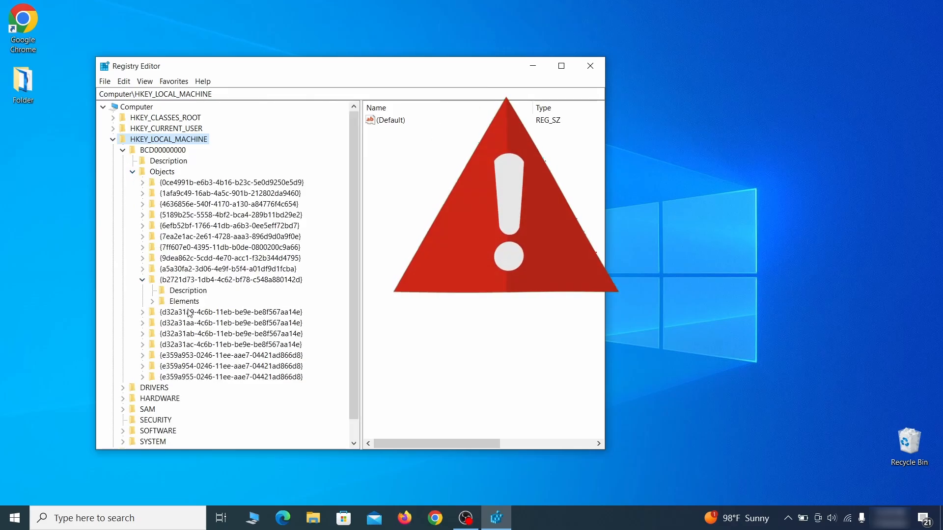
left_click(151, 301)
left_click(196, 333)
right_click(198, 332)
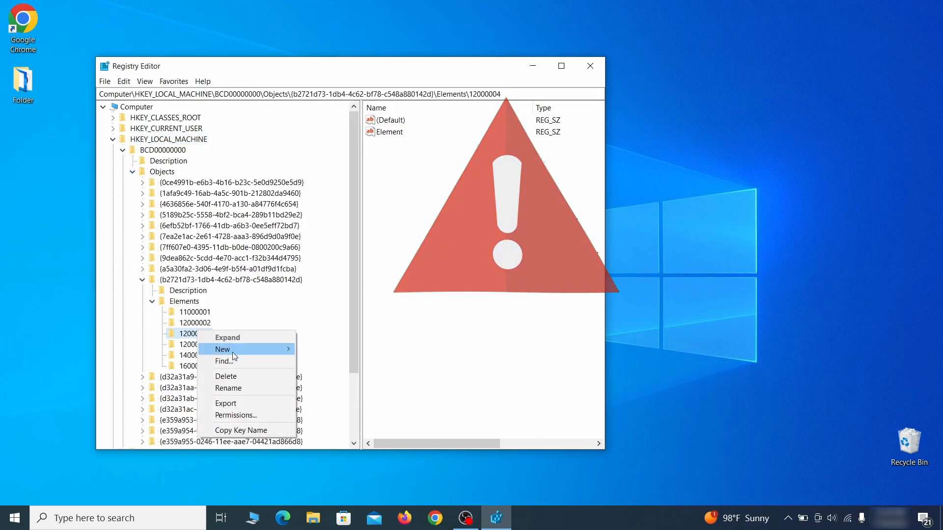
left_click(243, 376)
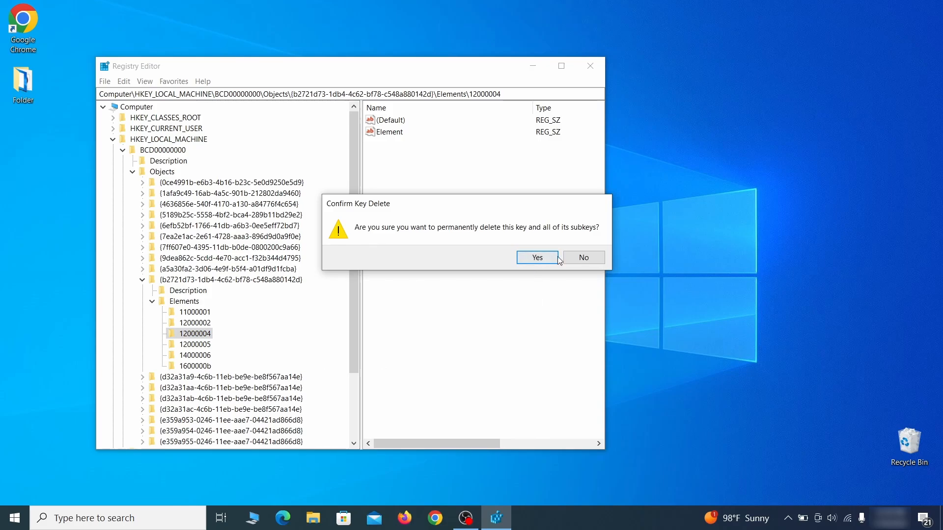
left_click(594, 260)
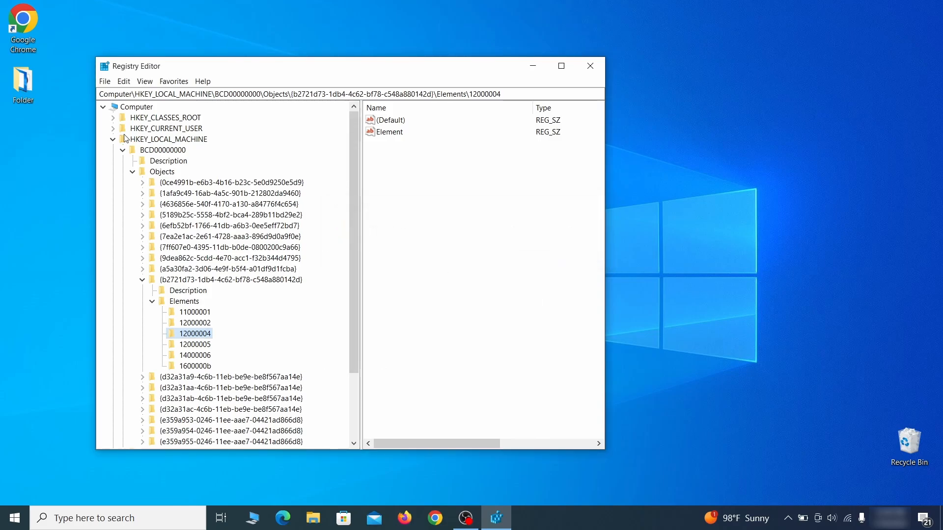
scroll(155, 376, "down", 3)
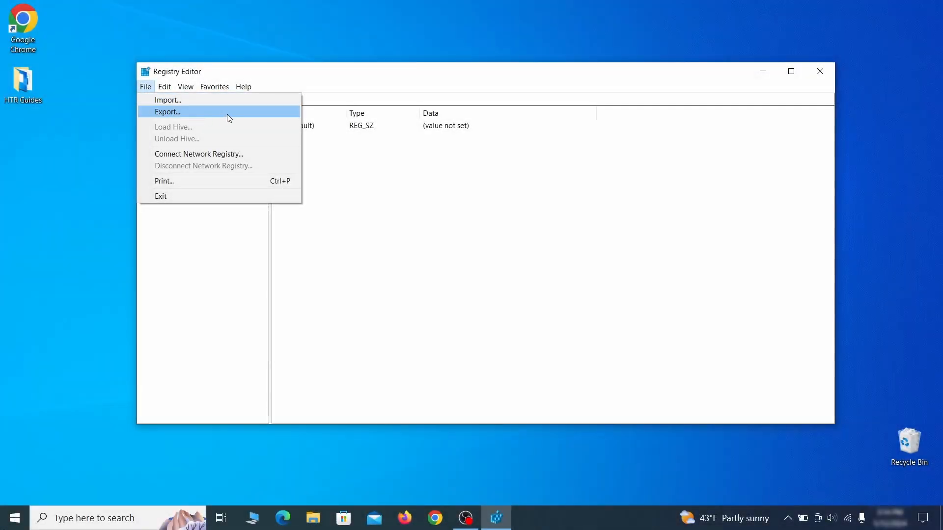
Export the registry to the desktop as Registry Backup 1 and choose that backup in the Import Registry File dialog
left_click(226, 113)
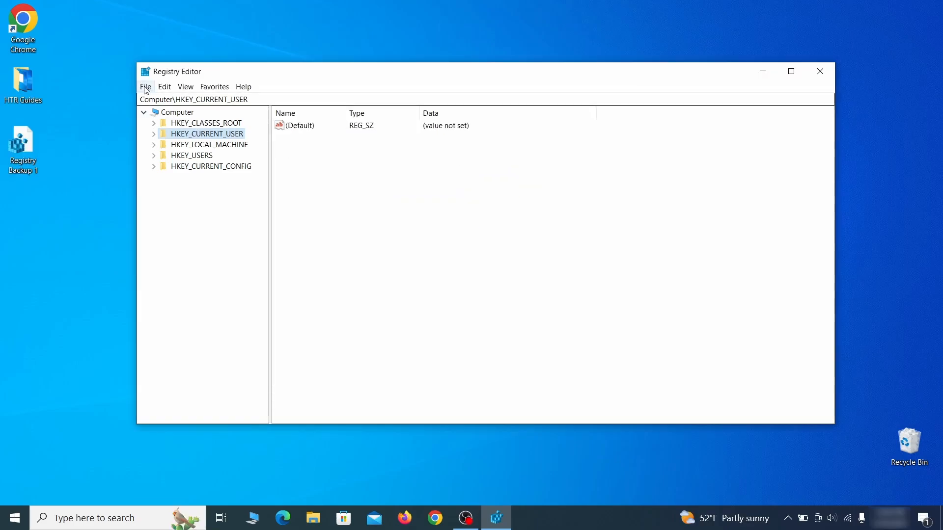
left_click(145, 87)
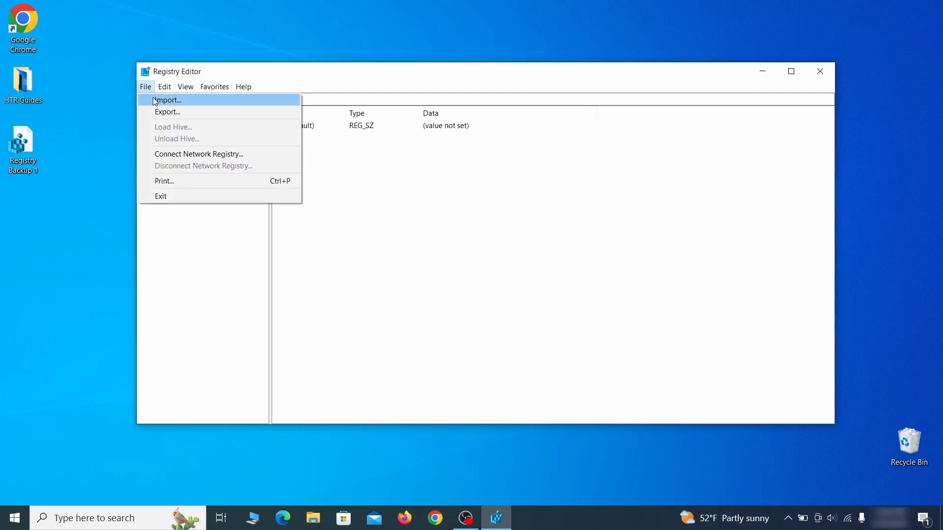
left_click(200, 102)
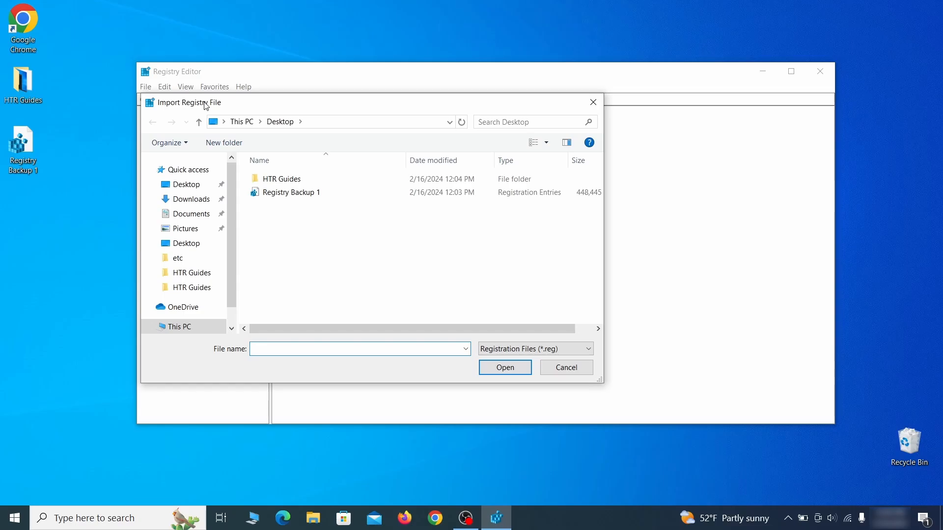
left_click(326, 197)
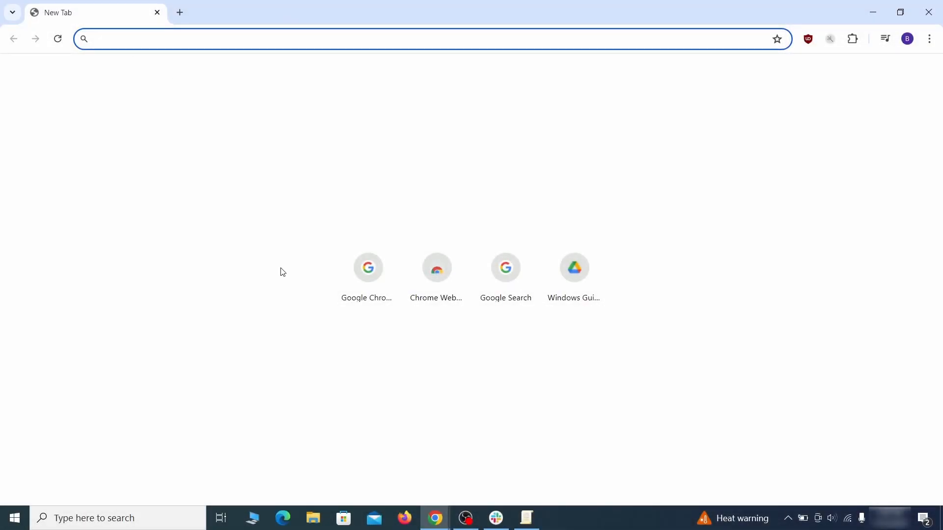
Open chrome://policy in Chrome and copy the HomepageLocation policy value into the New Text Document in Notepad
type("ch")
key("Return")
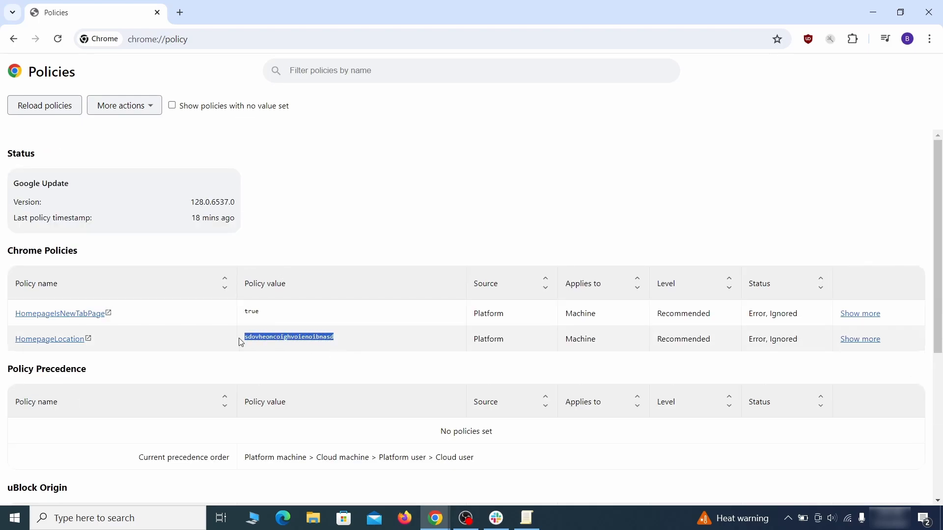
right_click(265, 345)
left_click(290, 349)
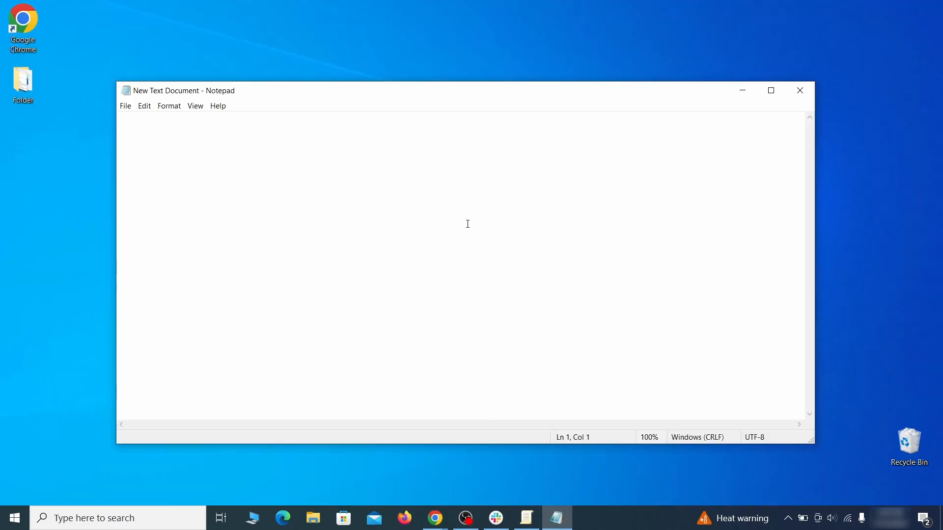
right_click(468, 224)
left_click(494, 261)
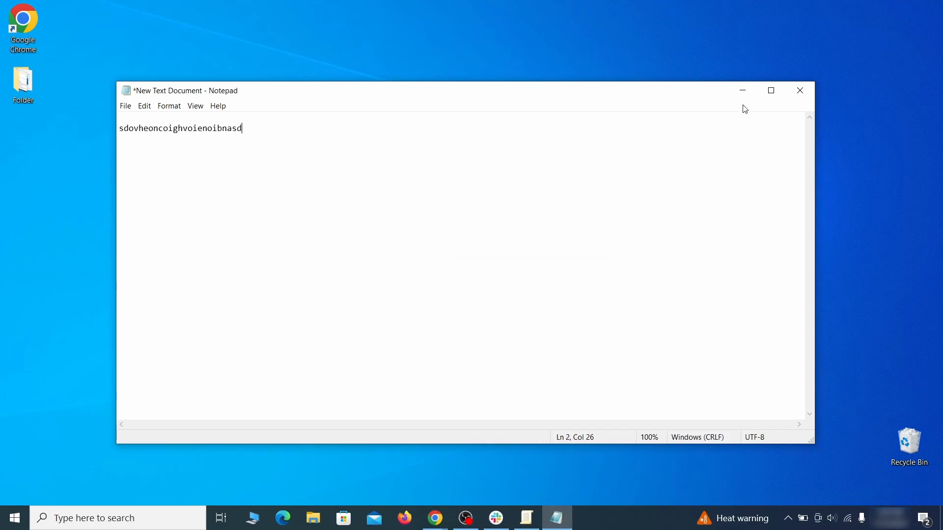
left_click(741, 93)
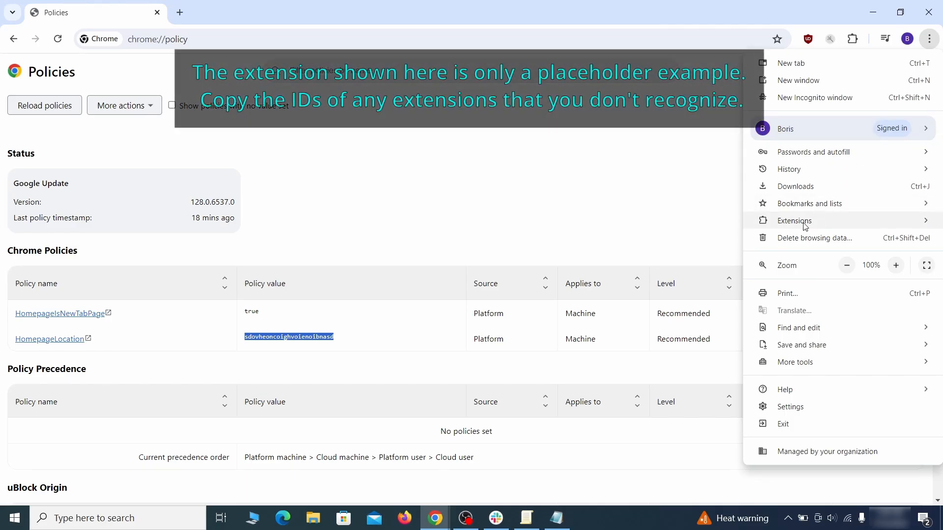
Enable Developer mode on Chrome's Extensions page and copy the Wonder Search extension ID into the Notepad document
mouse_move(834, 221)
left_click(701, 222)
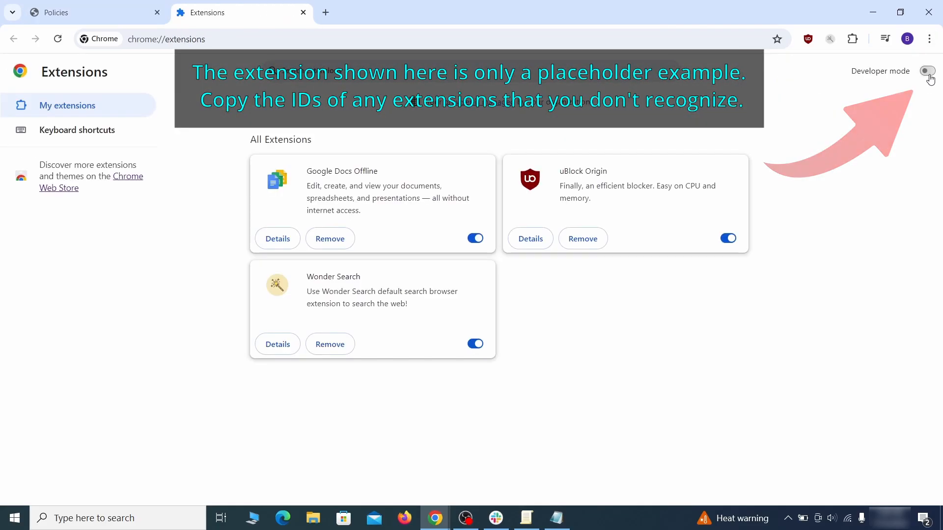
left_click(927, 71)
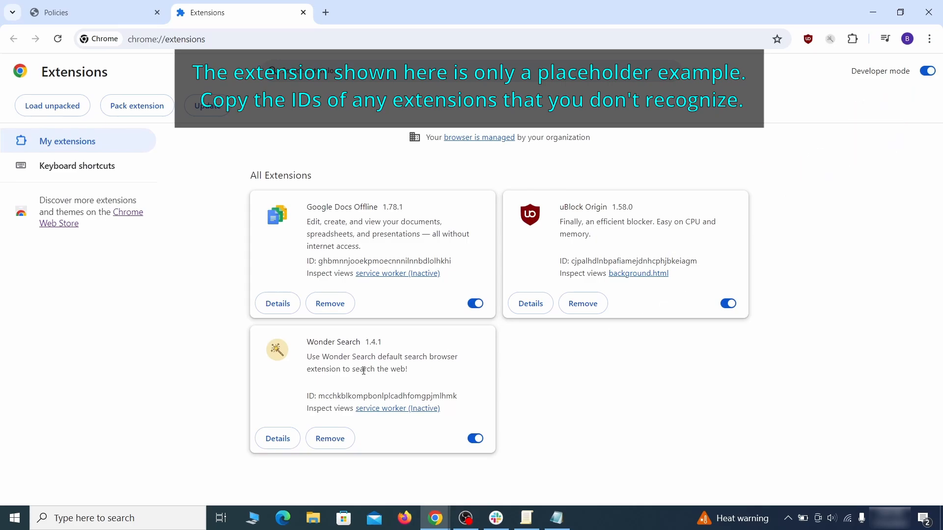
right_click(449, 397)
left_click(494, 291)
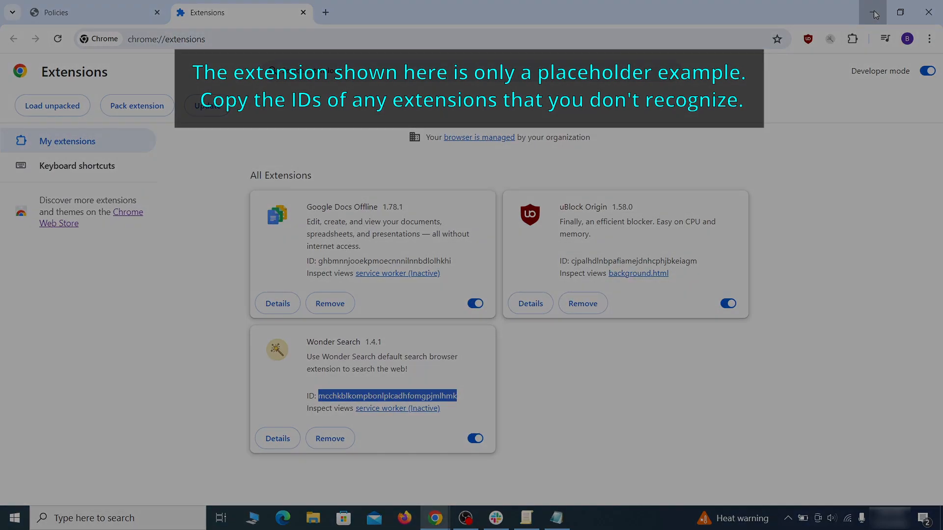
left_click(874, 15)
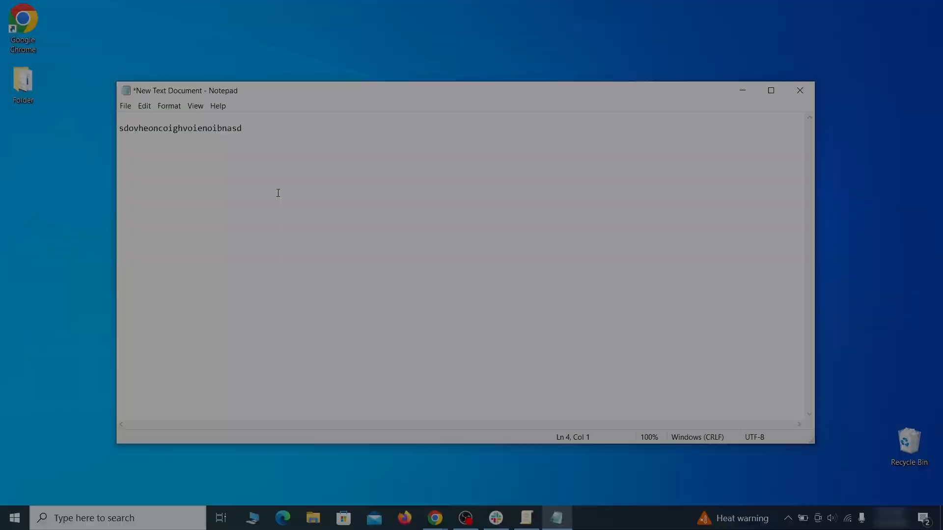
right_click(277, 193)
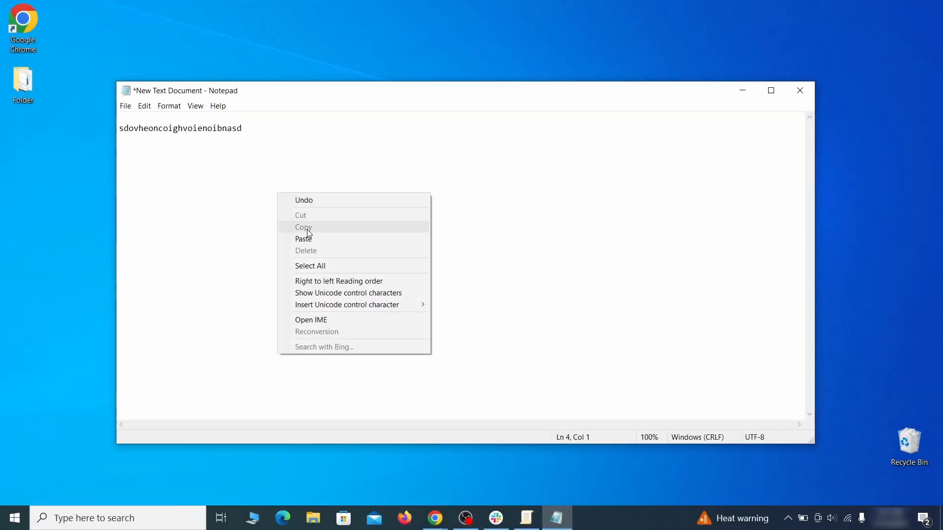
left_click(322, 238)
left_click(741, 94)
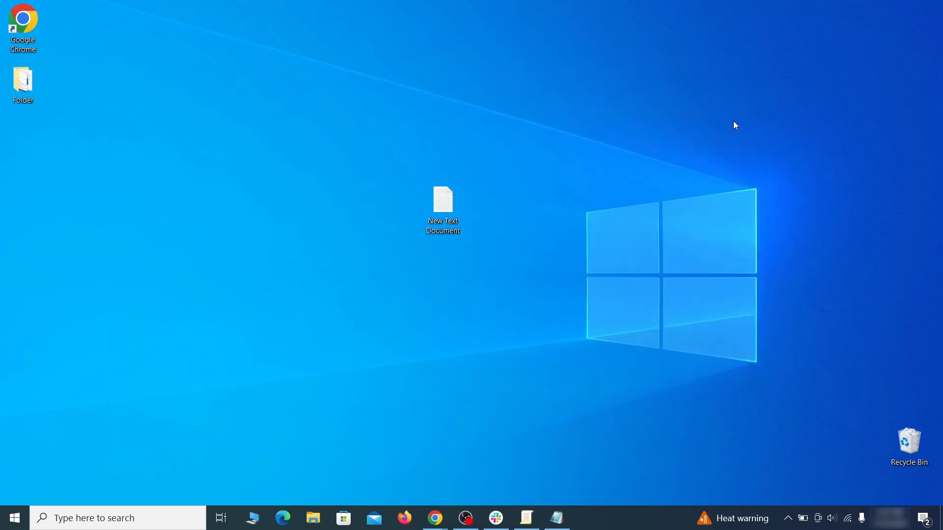
Search Windows for "regedit" and run Registry Editor as administrator
key("super")
type("regedit")
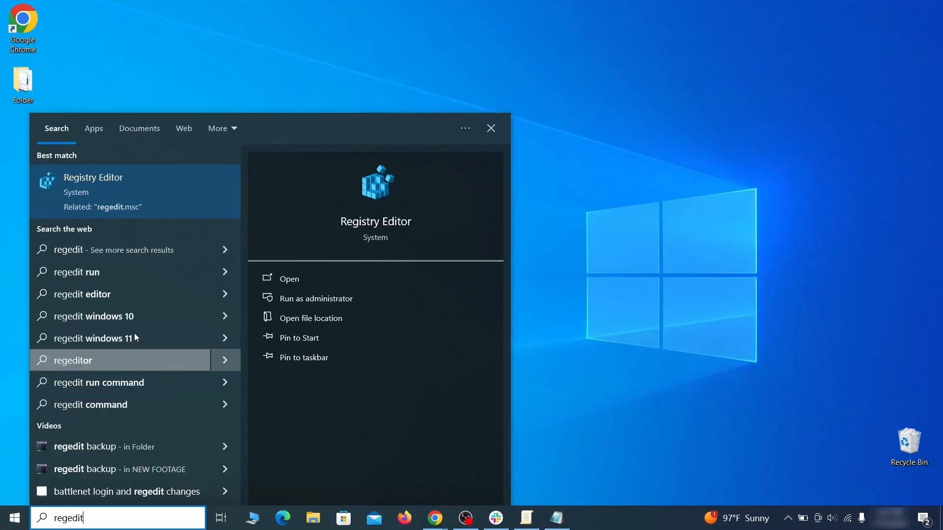
right_click(191, 191)
left_click(216, 201)
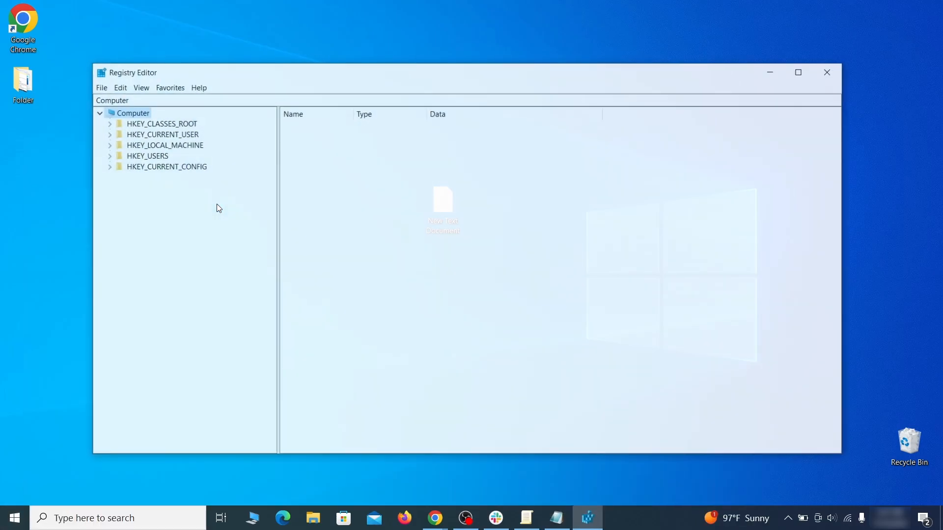
Copy sdovheoncoighvoienoibnasd from the Notepad document and search the registry for it
key("ctrl+f")
mouse_move(558, 527)
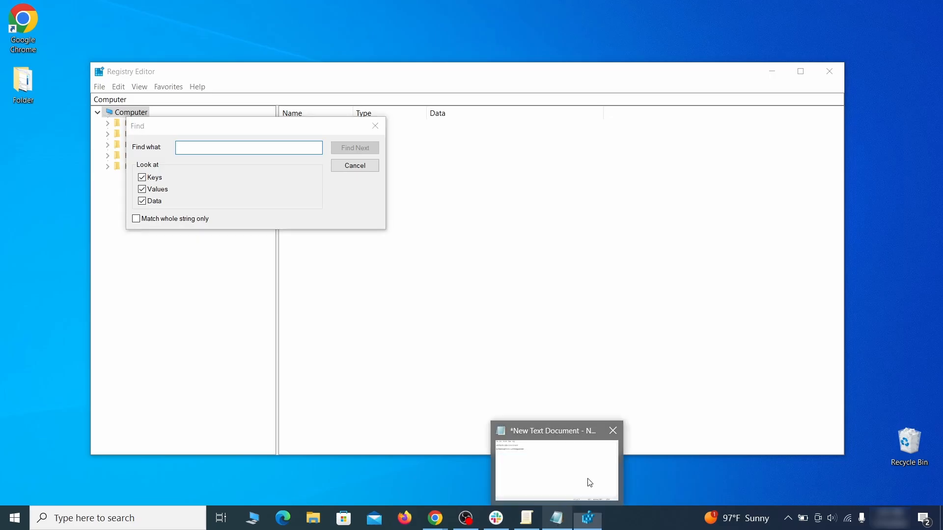
left_click(589, 482)
right_click(211, 130)
left_click(237, 166)
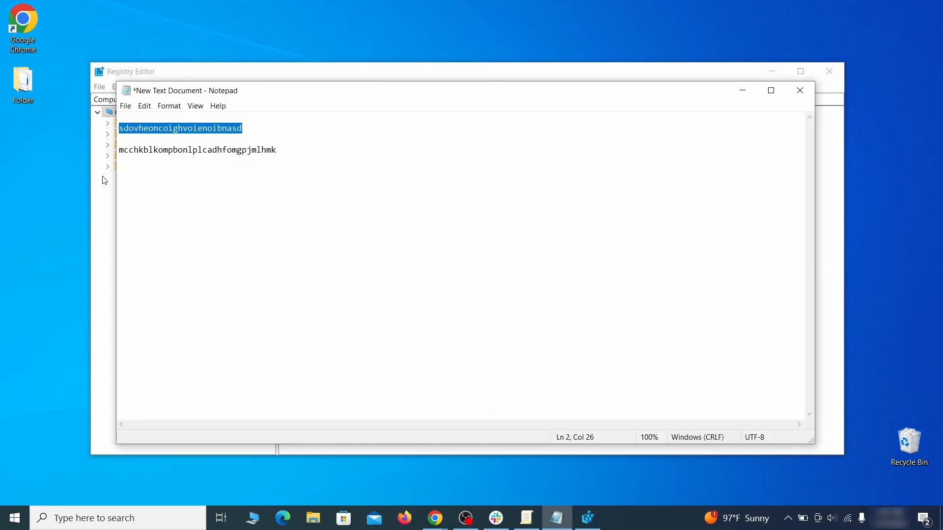
left_click(104, 180)
right_click(208, 150)
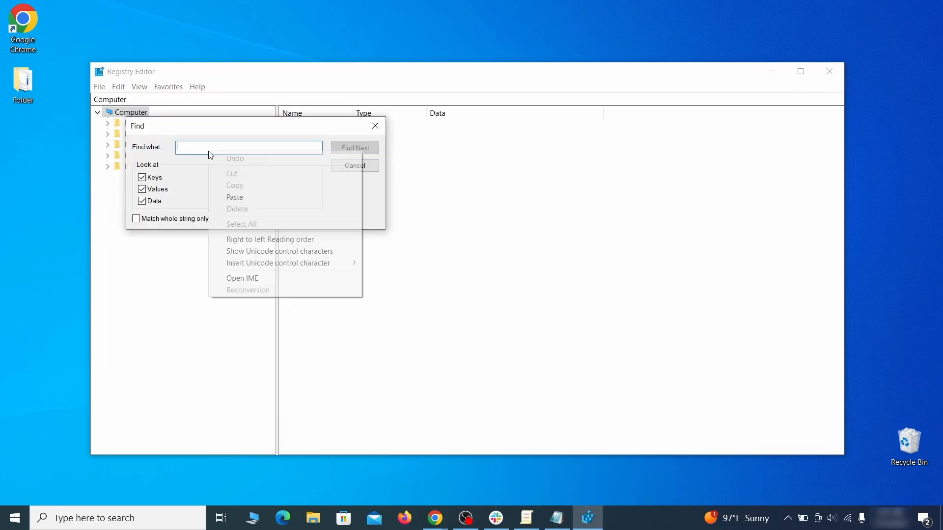
left_click(243, 197)
left_click(366, 153)
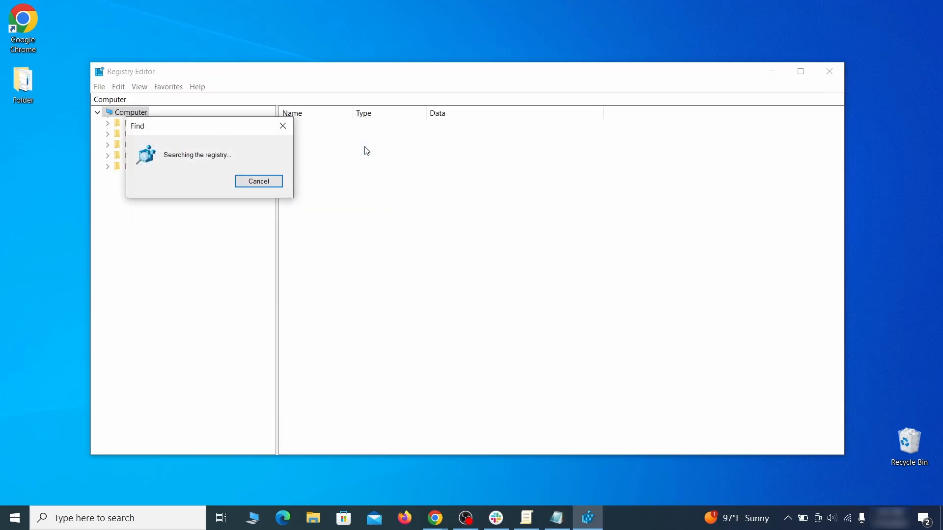
Delete the Recommended key under Policies\Google\Chrome in Group Policy Objects
right_click(232, 296)
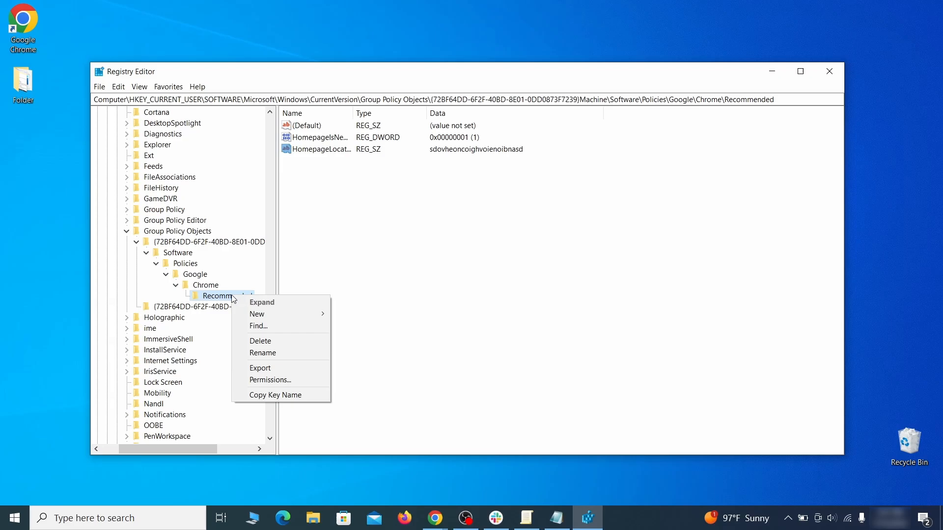
left_click(280, 341)
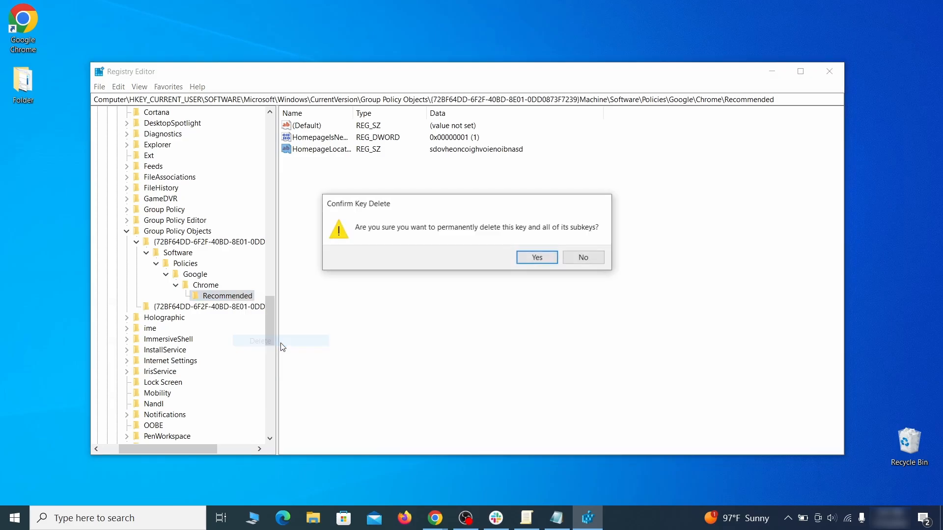
left_click(537, 258)
Return to the Computer root and search the registry again for sdovheoncoighvoienoibnasd
key("Home")
left_click(122, 87)
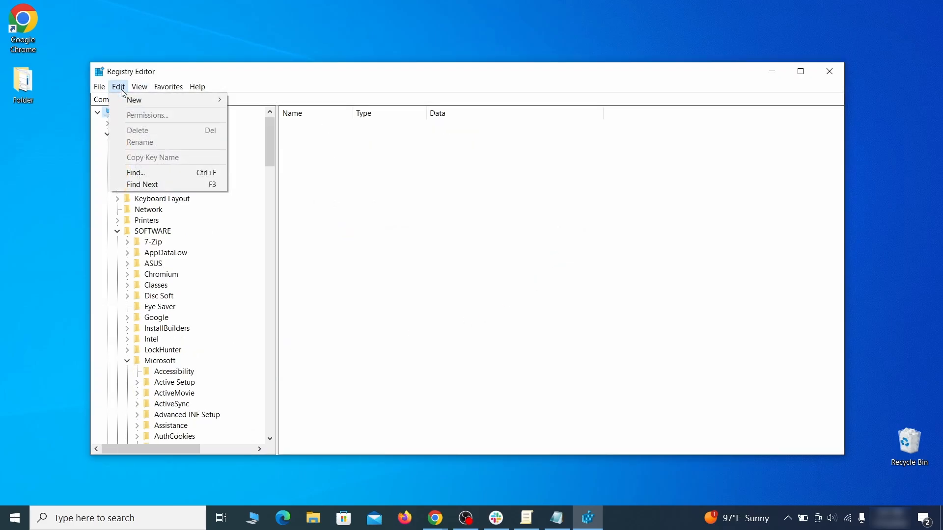
left_click(141, 172)
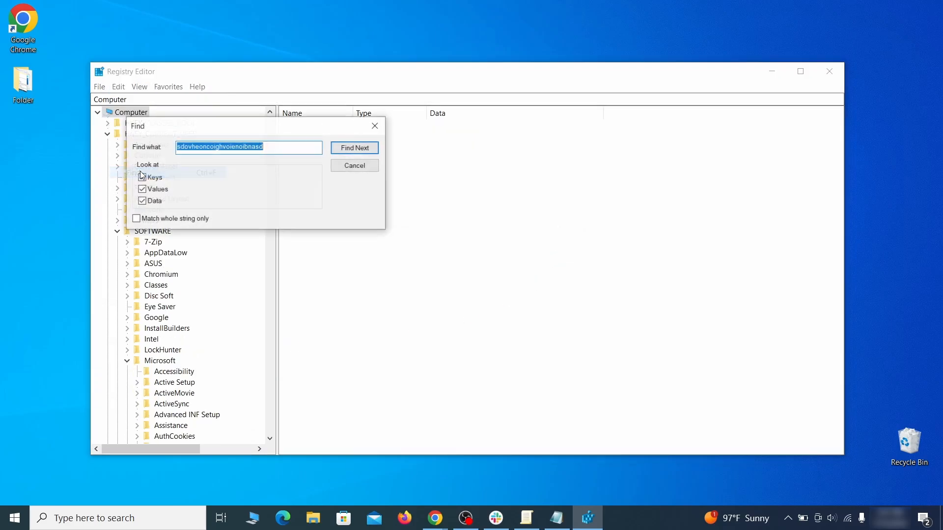
left_click(360, 149)
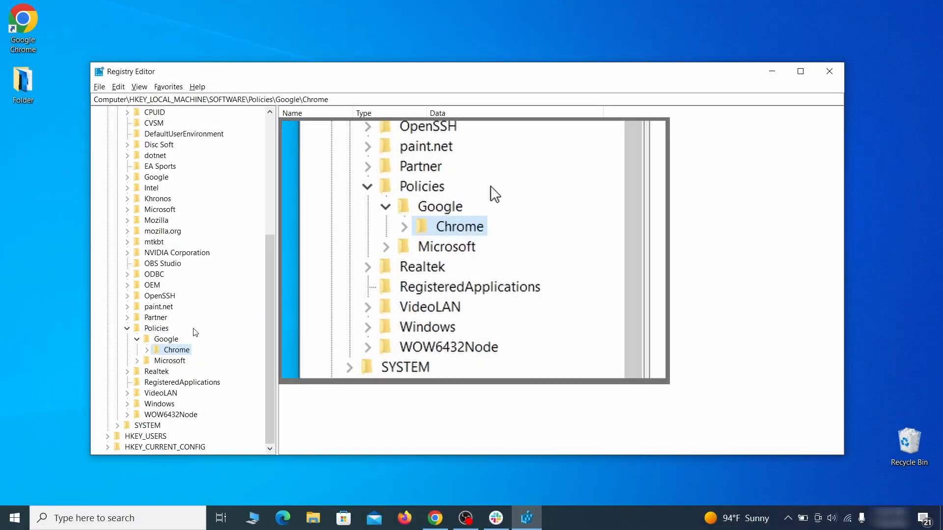
Delete the Chrome key under HKEY_LOCAL_MACHINE\SOFTWARE\Policies\Google
right_click(175, 354)
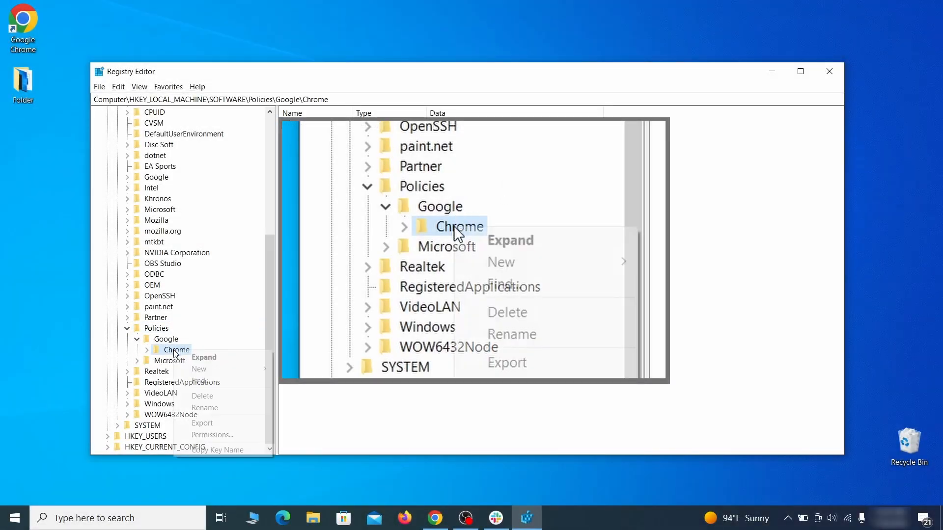
left_click(218, 396)
left_click(551, 258)
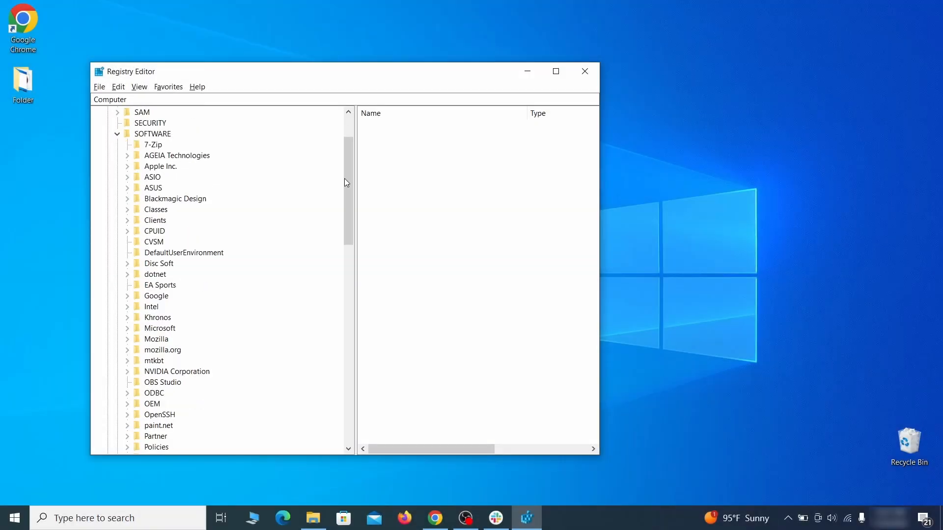
left_click_drag(352, 185, 340, 347)
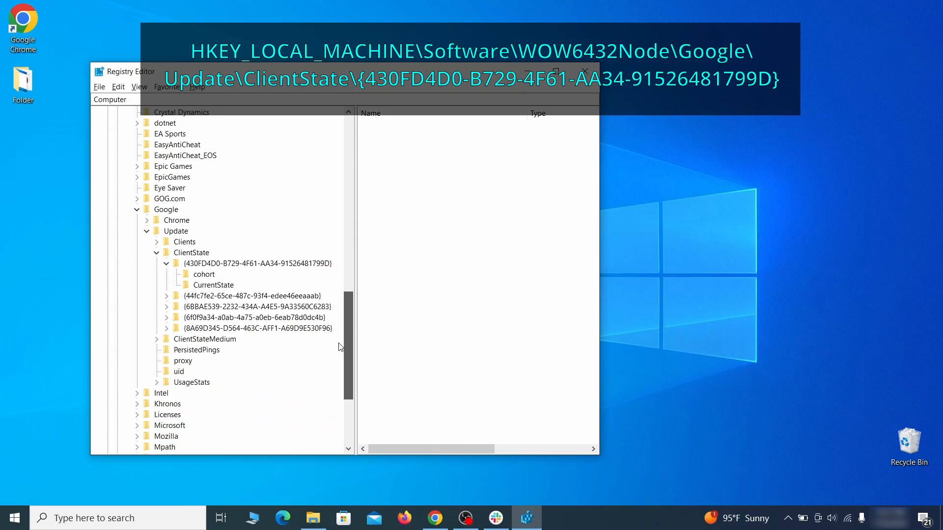
left_click(208, 266)
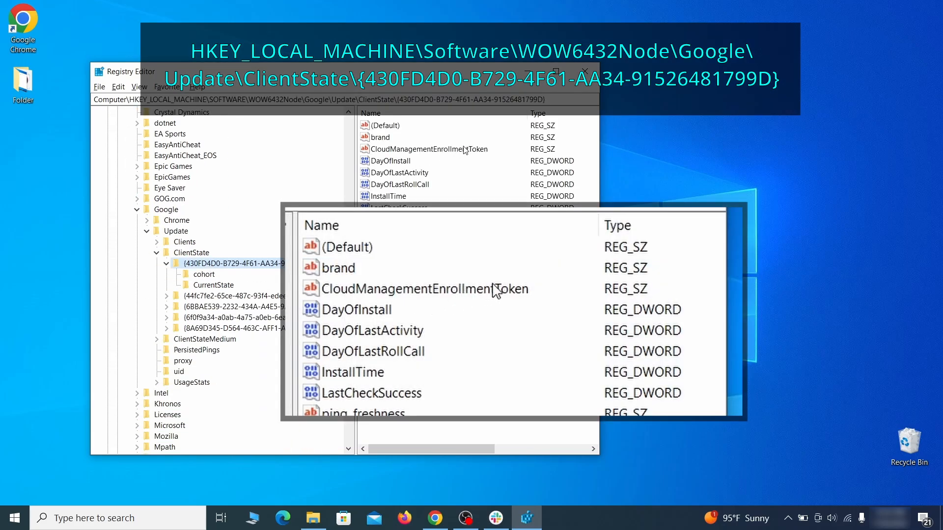
left_click(479, 153)
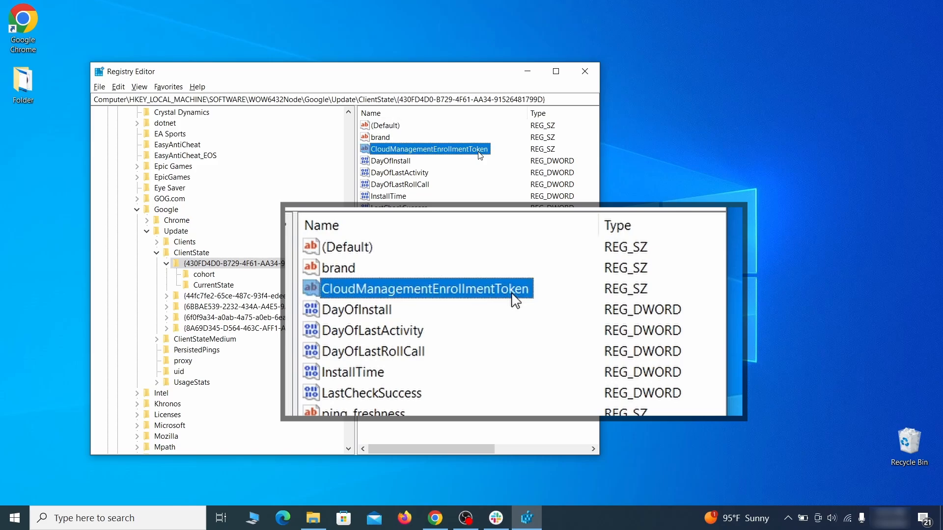
right_click(479, 155)
left_click(501, 181)
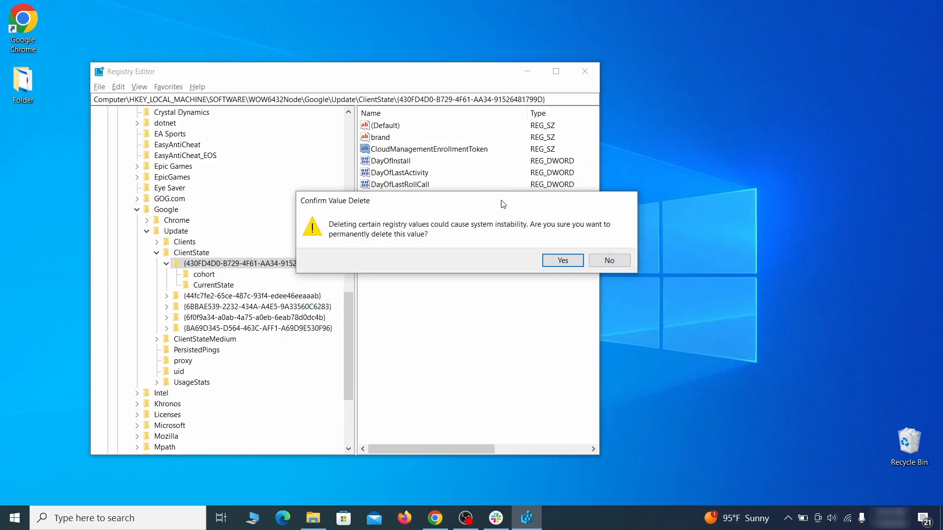
left_click(559, 267)
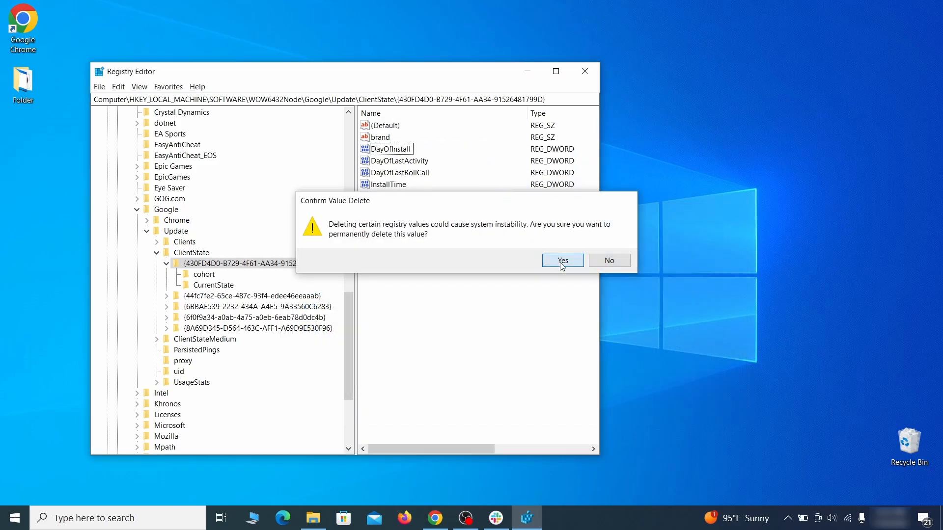
left_click(590, 72)
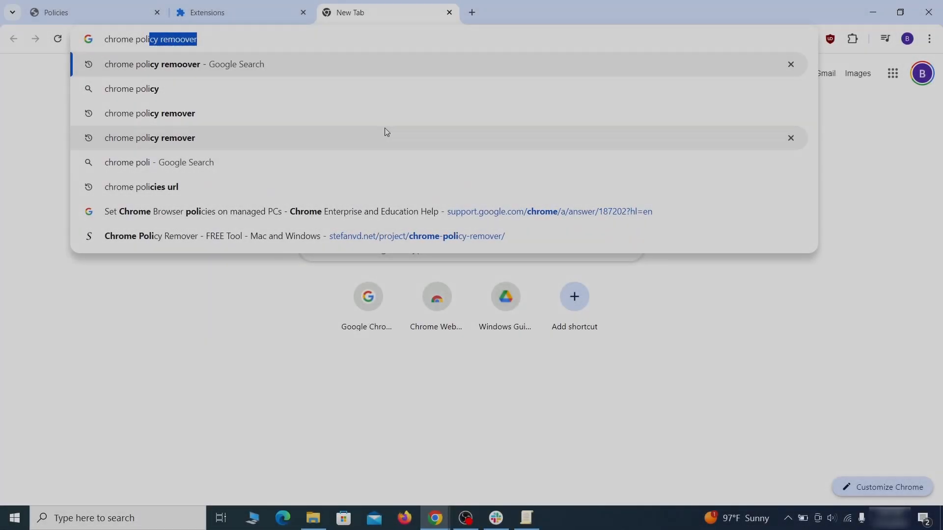
Search Google in a new Chrome tab for "chrome policy remover"
type("cy remover")
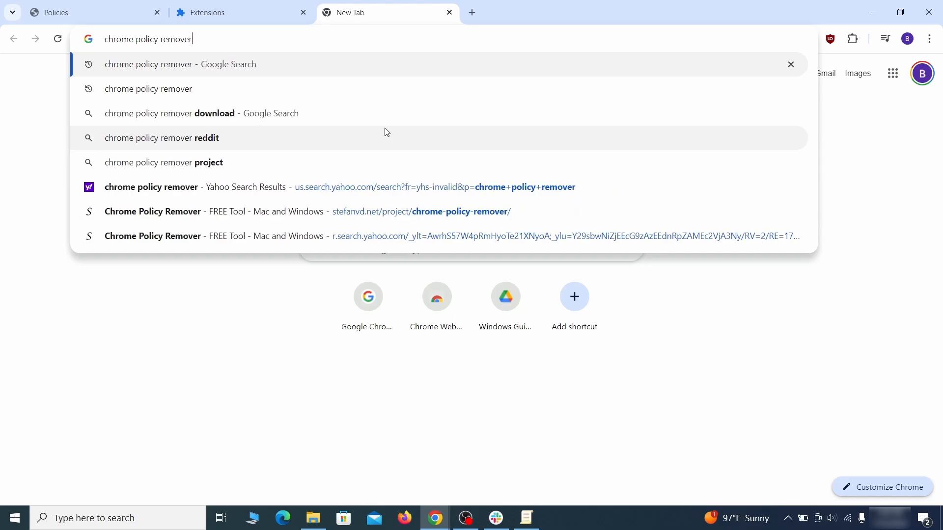
key("Return")
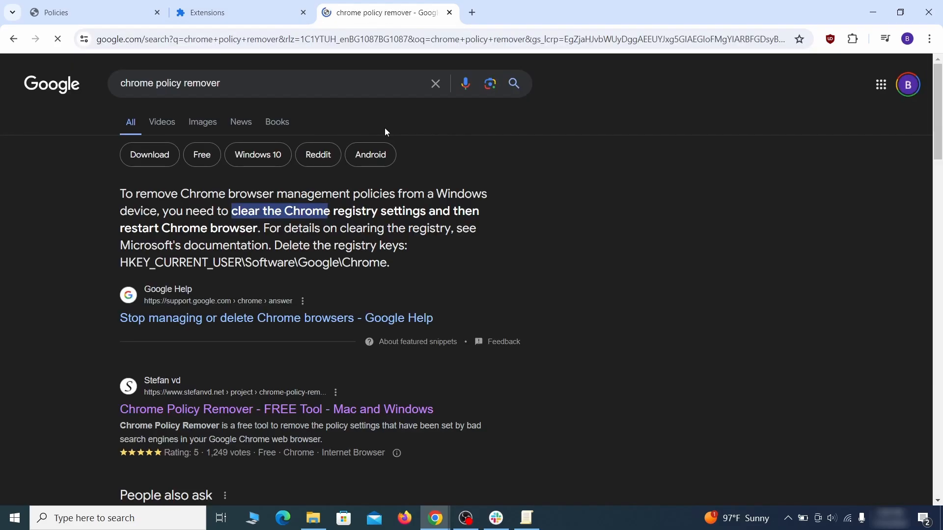
Open Stefan vd's Chrome Policy Remover page from the search results and download the Windows version
left_click(280, 410)
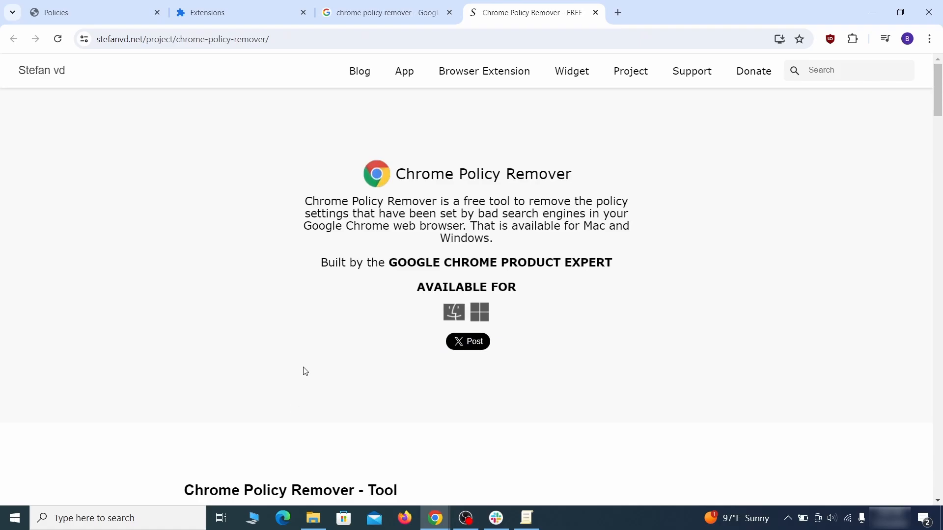
scroll(303, 373, "down", 8)
scroll(307, 375, "down", 20)
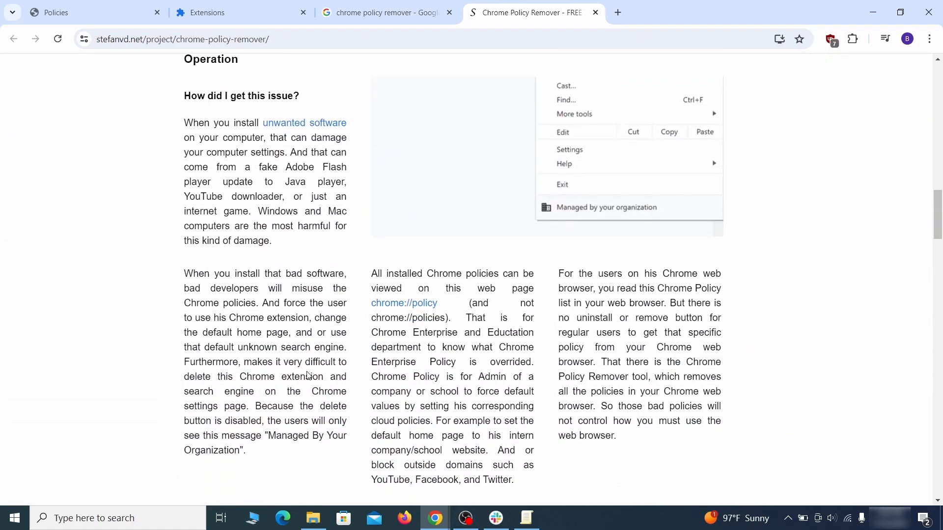
scroll(307, 375, "down", 20)
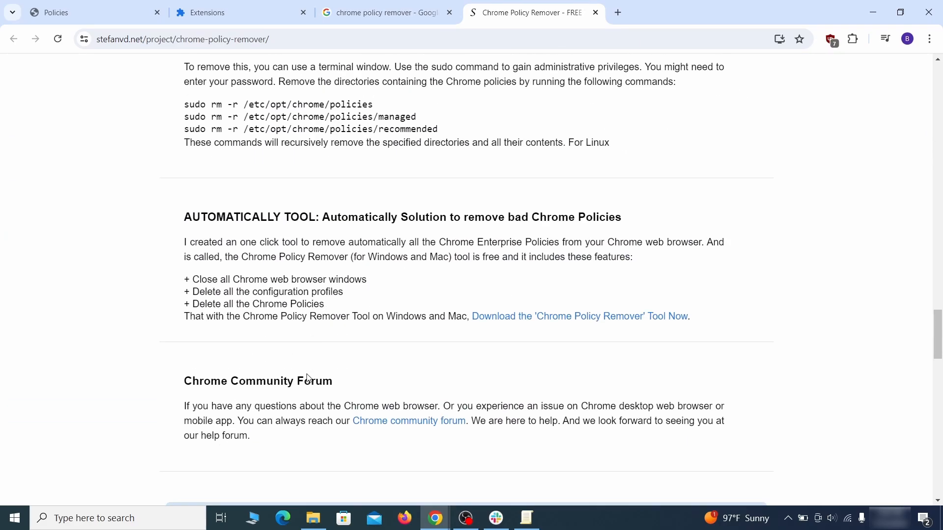
left_click(559, 256)
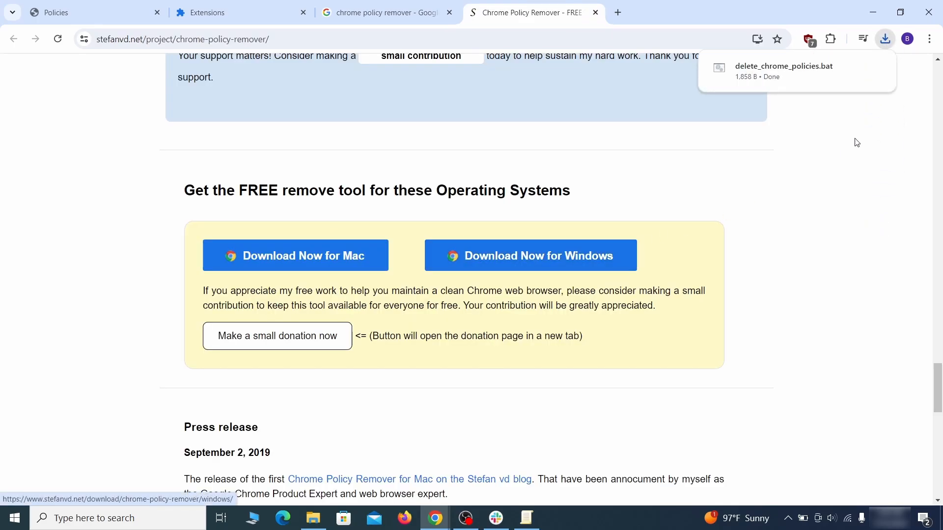
Show the downloaded delete_chrome_policies file in its folder, move it to the desktop and close the folder window
mouse_move(880, 80)
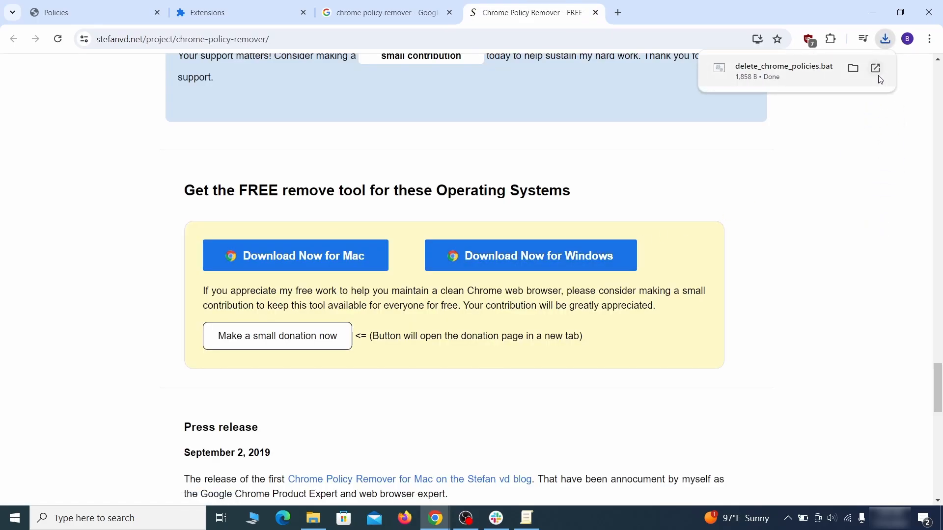
left_click(854, 70)
left_click(873, 13)
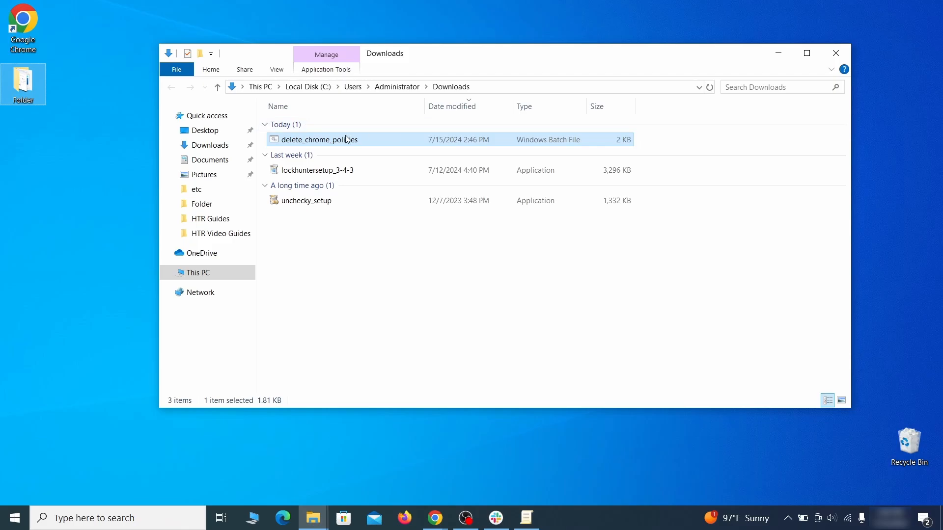
left_click_drag(348, 139, 475, 191)
left_click(836, 54)
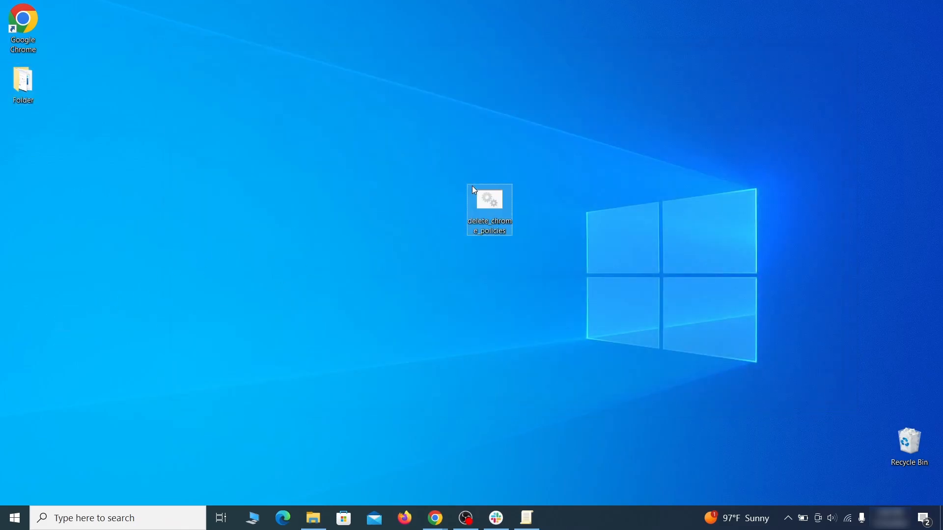
Run delete_chrome_policies as administrator despite the SmartScreen block, and close the command window once the script has finished
right_click(500, 204)
left_click(565, 253)
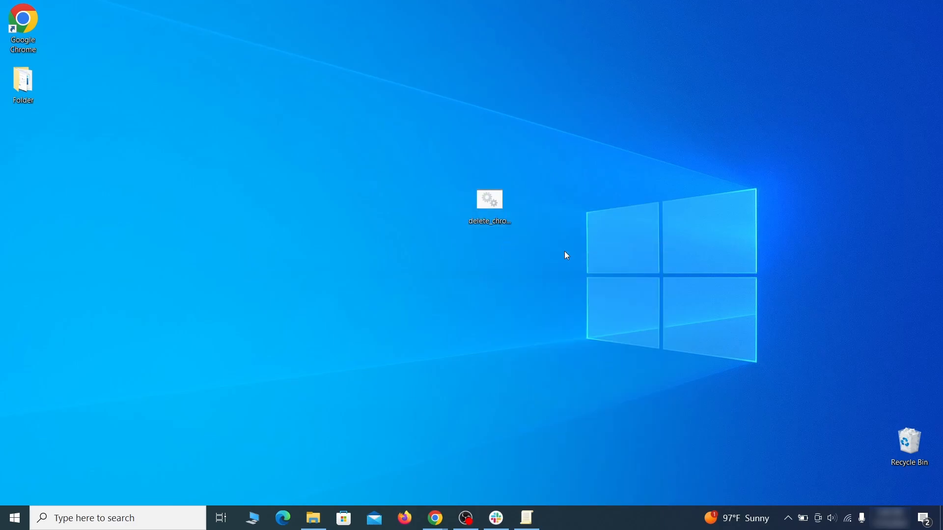
left_click(345, 170)
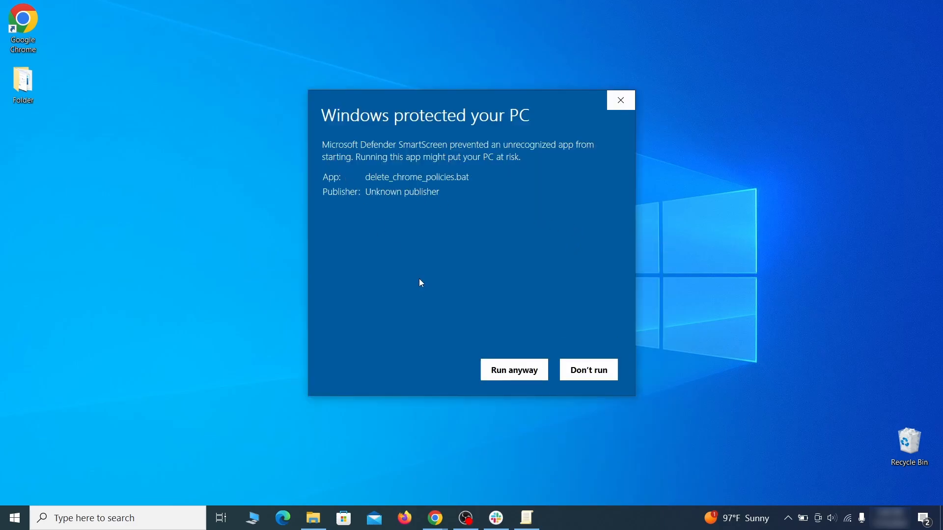
left_click(514, 373)
left_click_drag(339, 27, 499, 57)
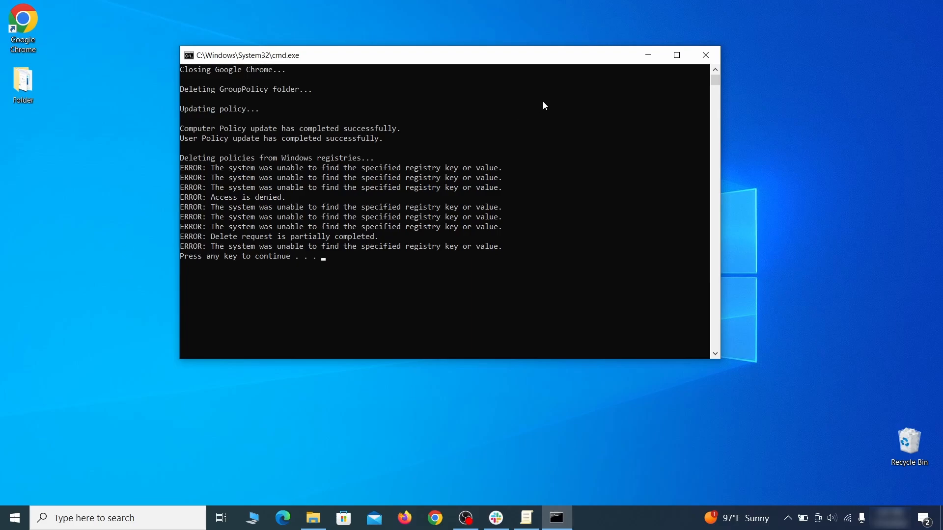
left_click(706, 57)
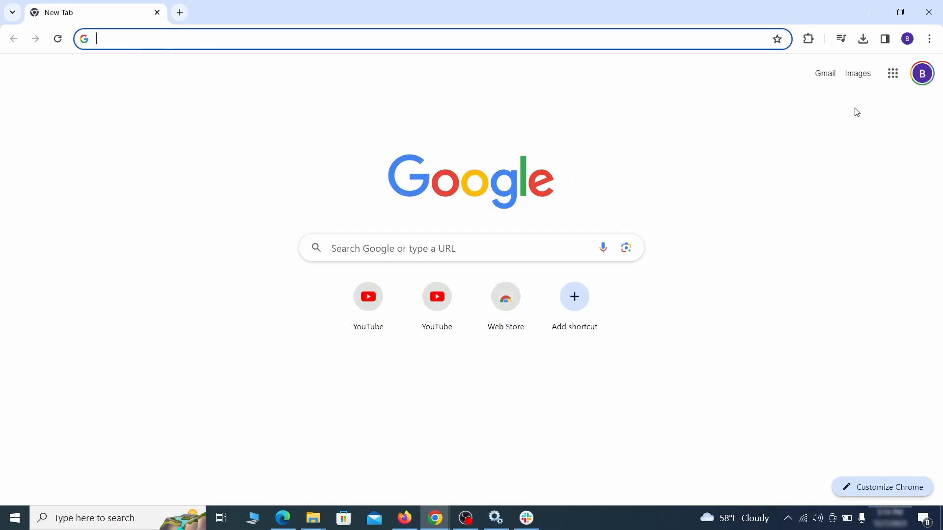
Open Chrome's extensions page, turn off the Add to Zola Button extension and remove it
left_click(929, 40)
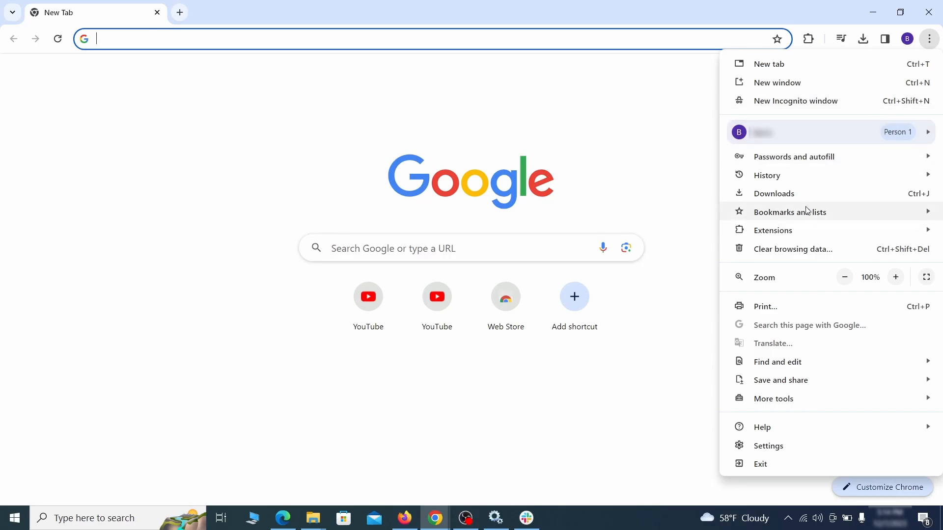
mouse_move(797, 232)
left_click(692, 235)
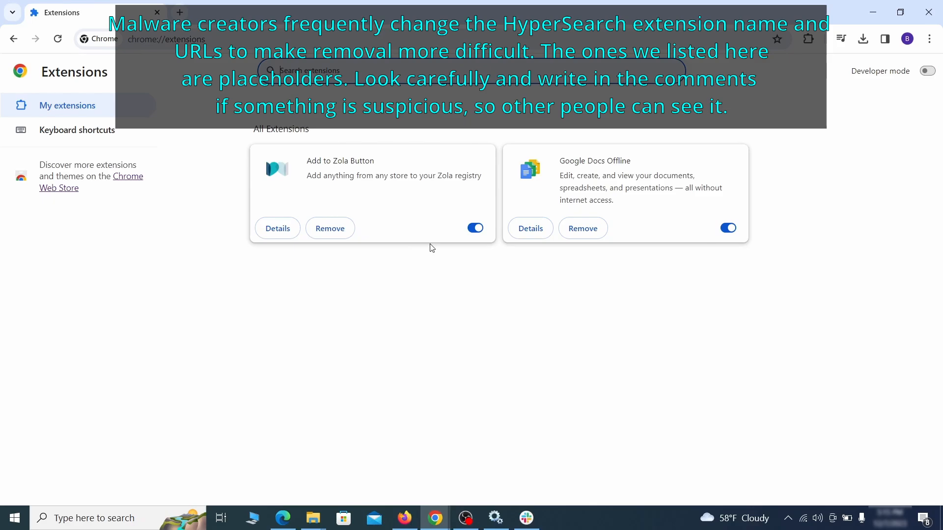
left_click(474, 228)
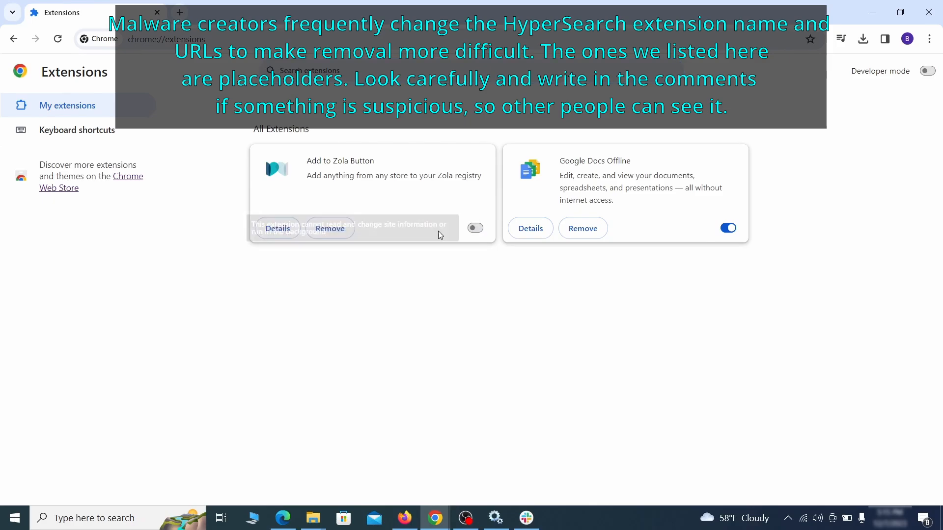
left_click(342, 235)
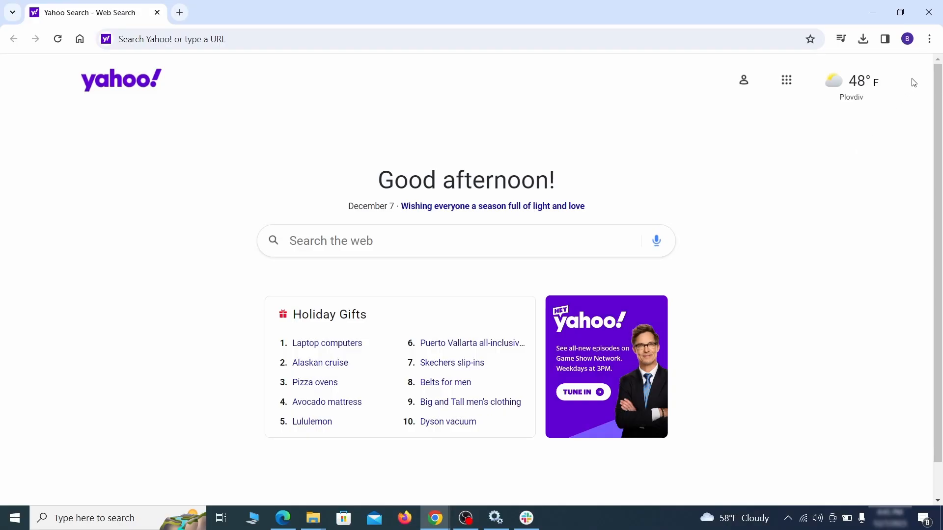
Clear Chrome's browsing data with the advanced options in the privacy settings, leaving passwords and other sign-in data unselected
left_click(929, 39)
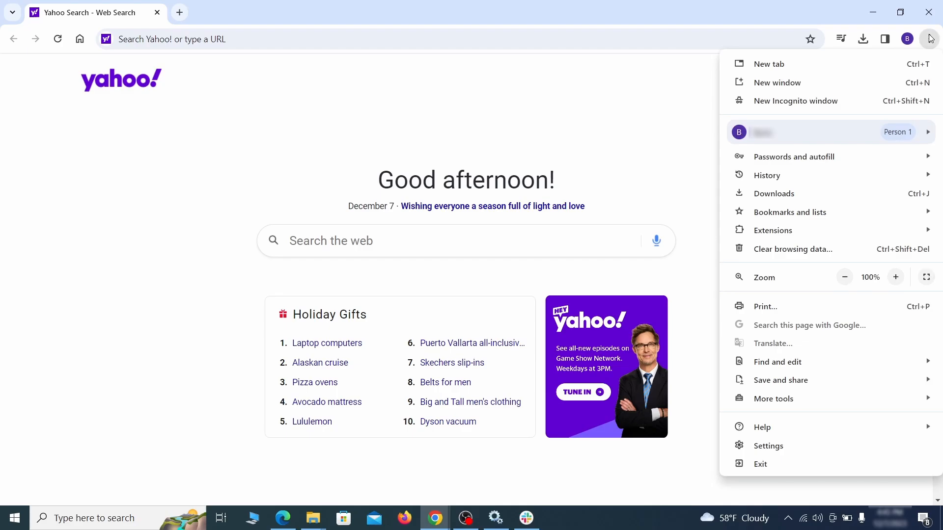
left_click(768, 445)
left_click(111, 154)
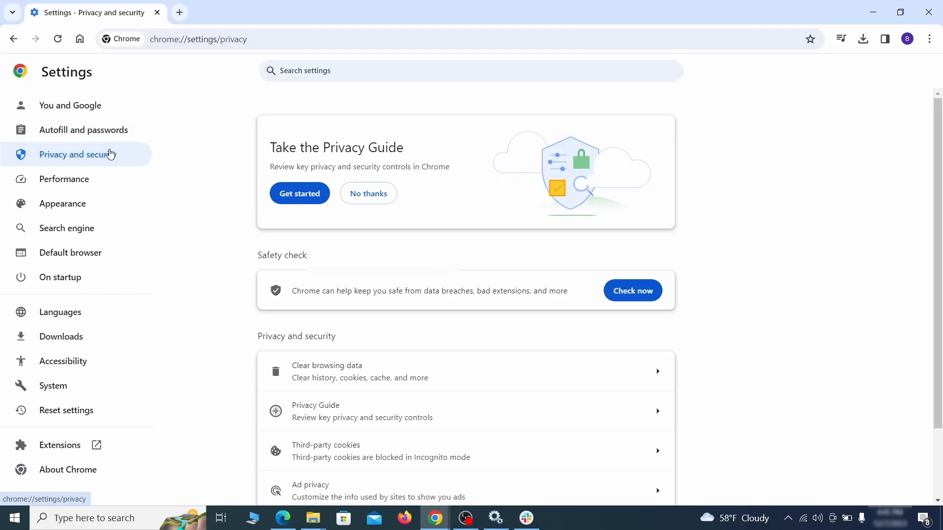
scroll(731, 321, "down", 1)
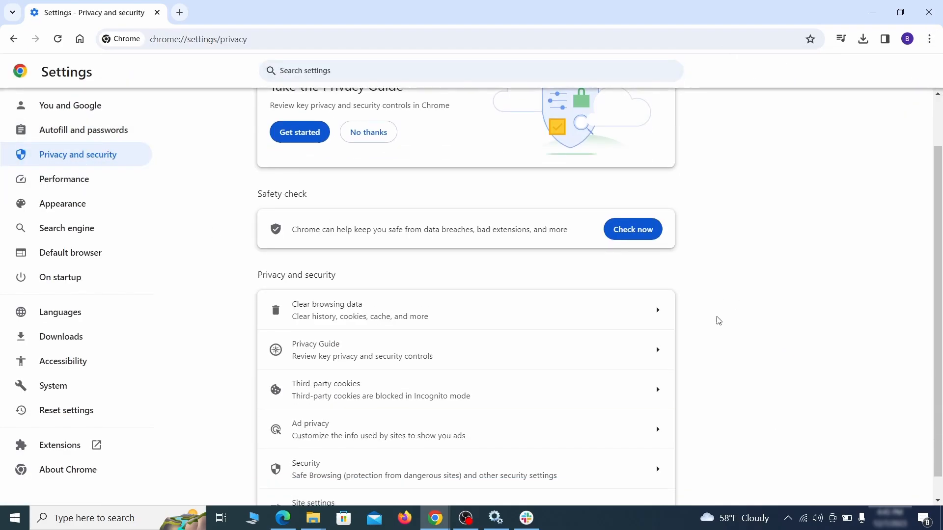
left_click(616, 317)
left_click(415, 178)
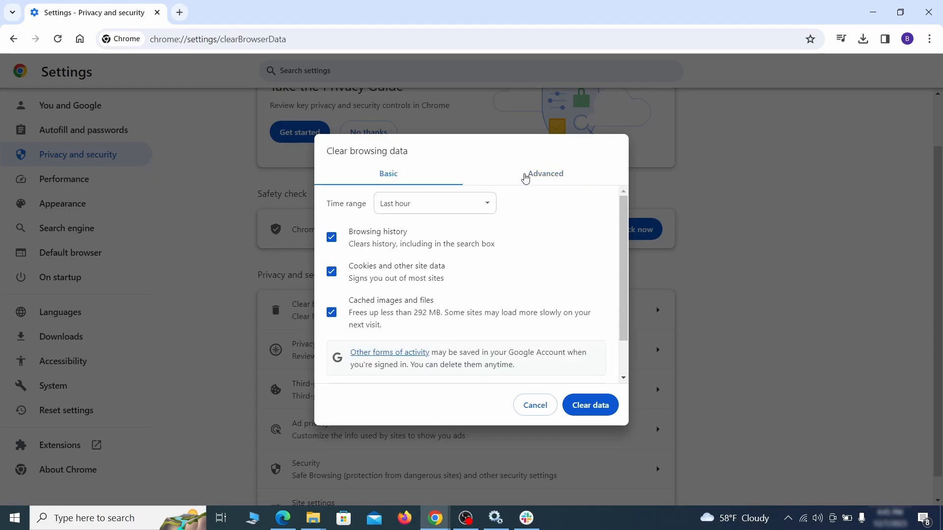
left_click(525, 177)
scroll(477, 281, "down", 2)
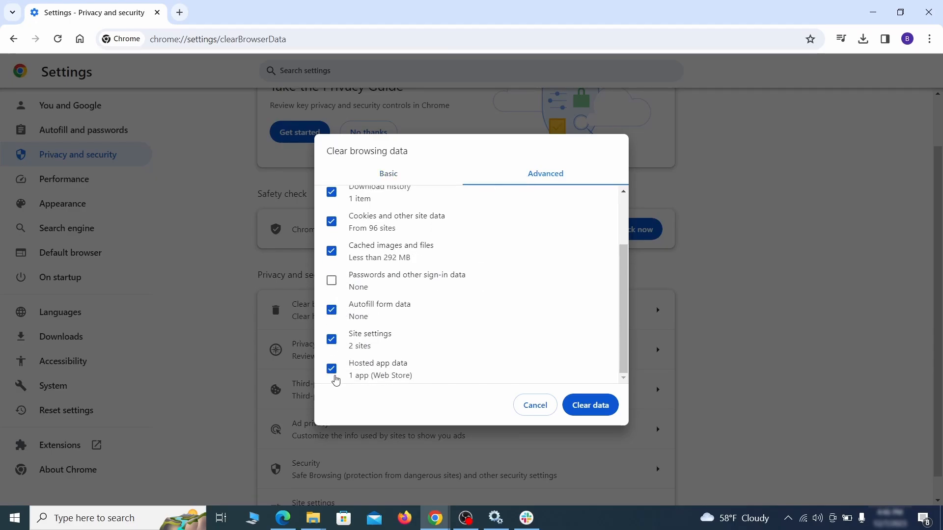
left_click(590, 406)
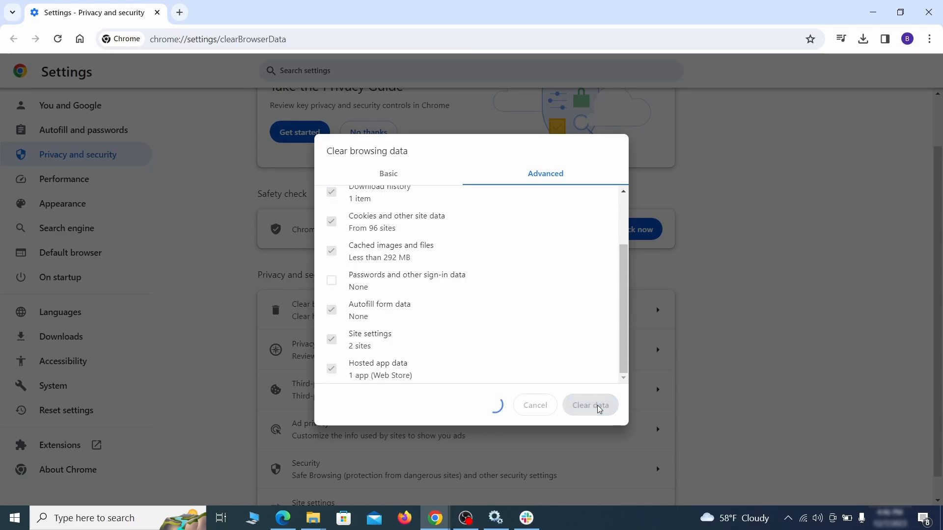
Revoke ExampleRougeURL.com's permission to send notifications in the site settings
scroll(709, 322, "down", 1)
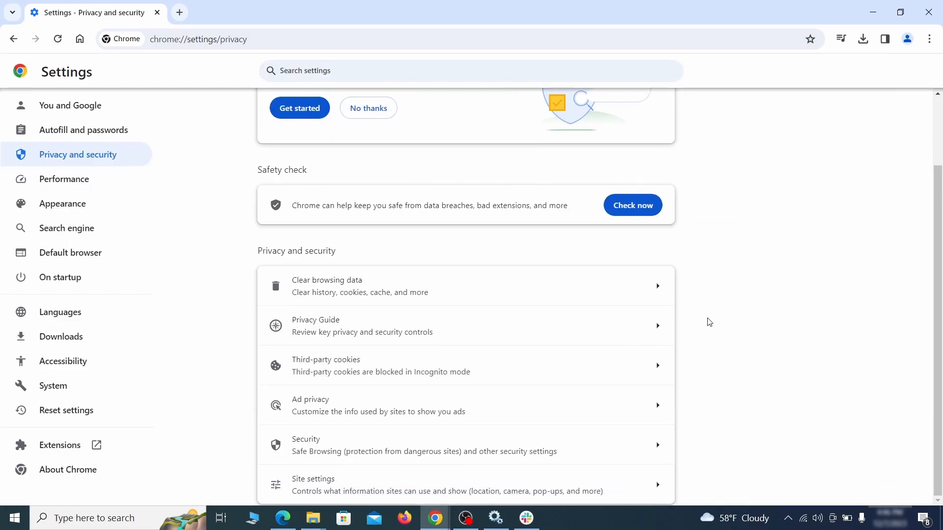
left_click(460, 483)
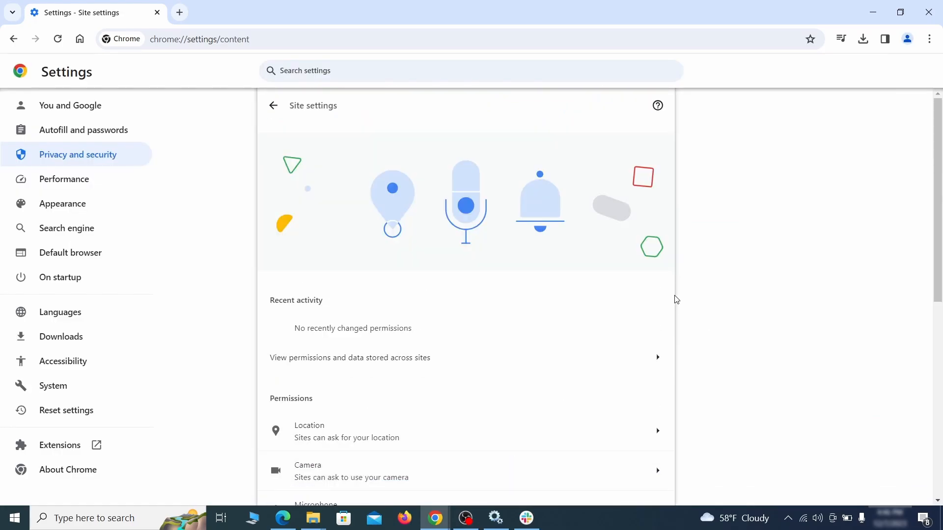
scroll(676, 299, "down", 3)
scroll(687, 285, "down", 1)
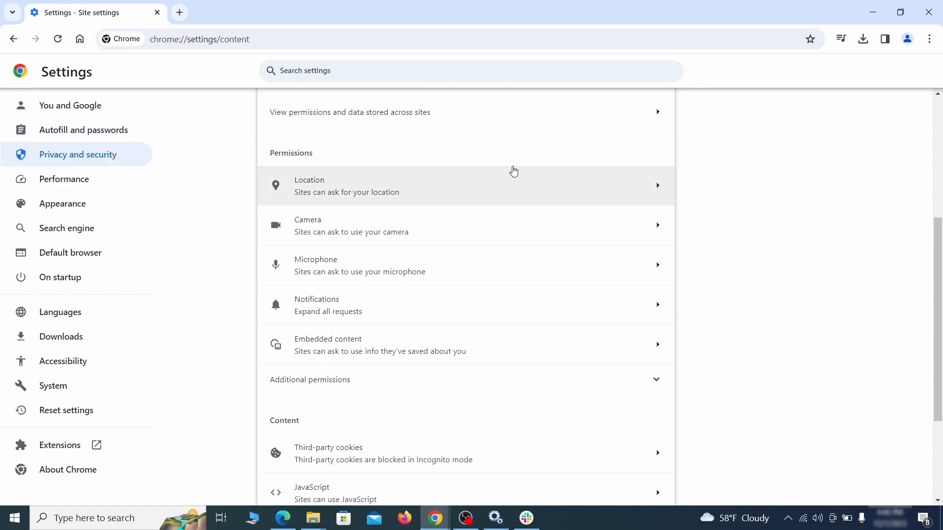
left_click(475, 195)
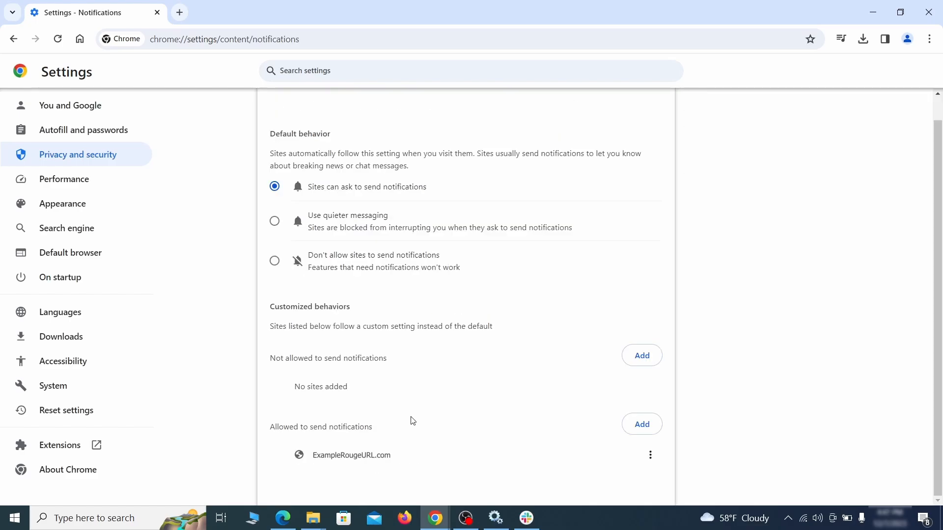
left_click(650, 456)
left_click(621, 451)
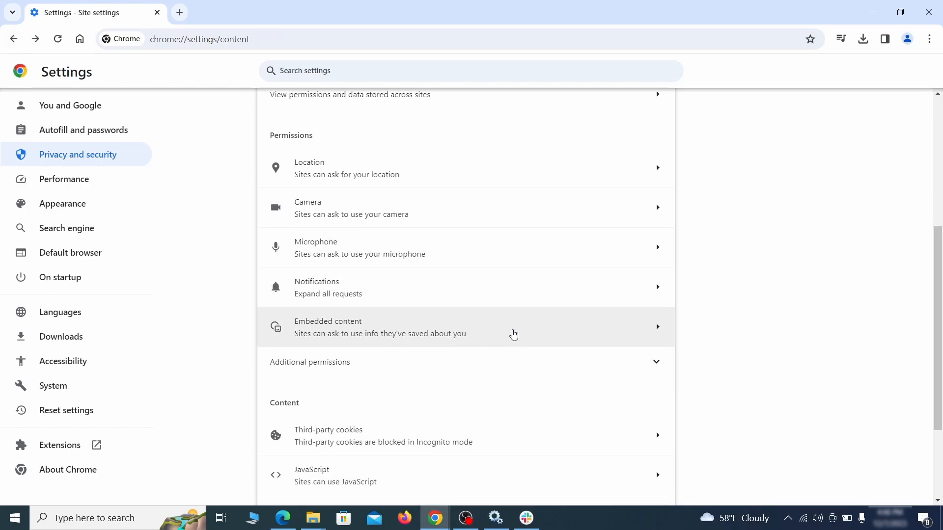
Examine the sites allowed to use third-party cookies and return to the site settings
scroll(509, 332, "down", 2)
left_click(506, 332)
scroll(509, 333, "down", 5)
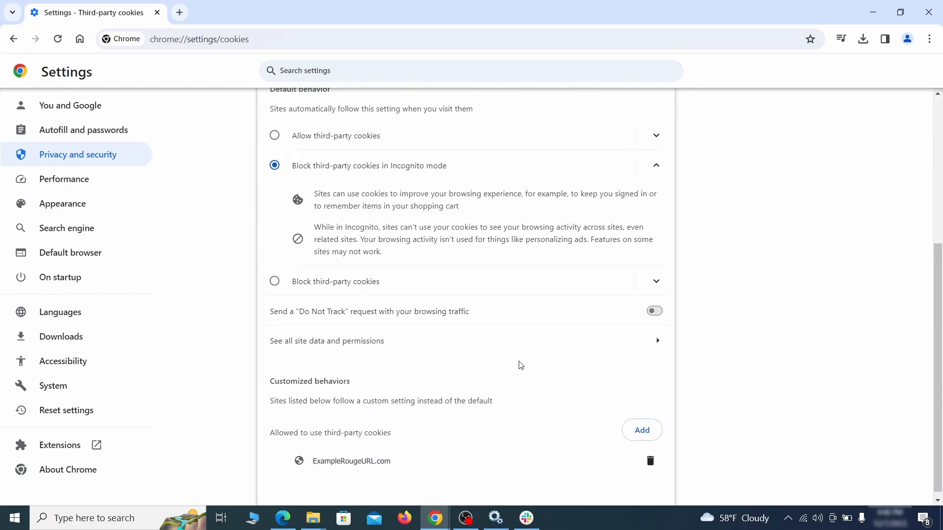
key("alt+Left")
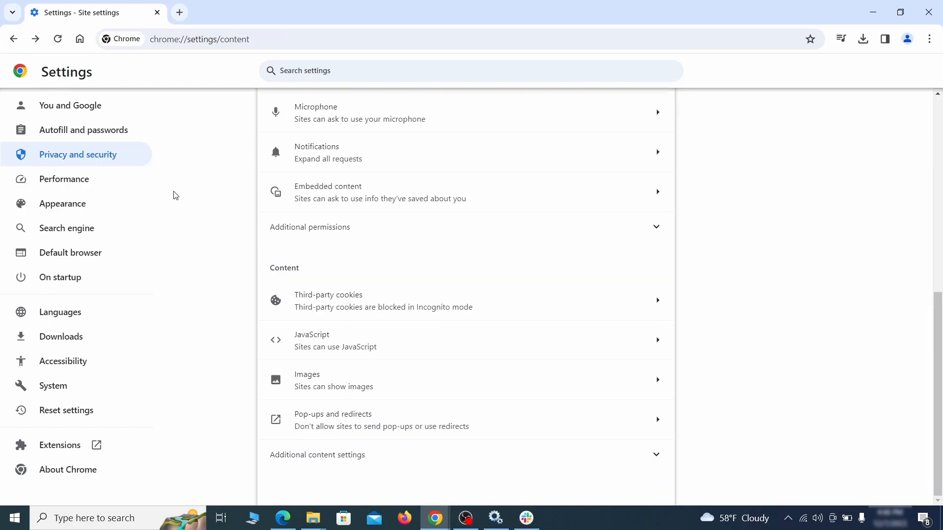
left_click(128, 206)
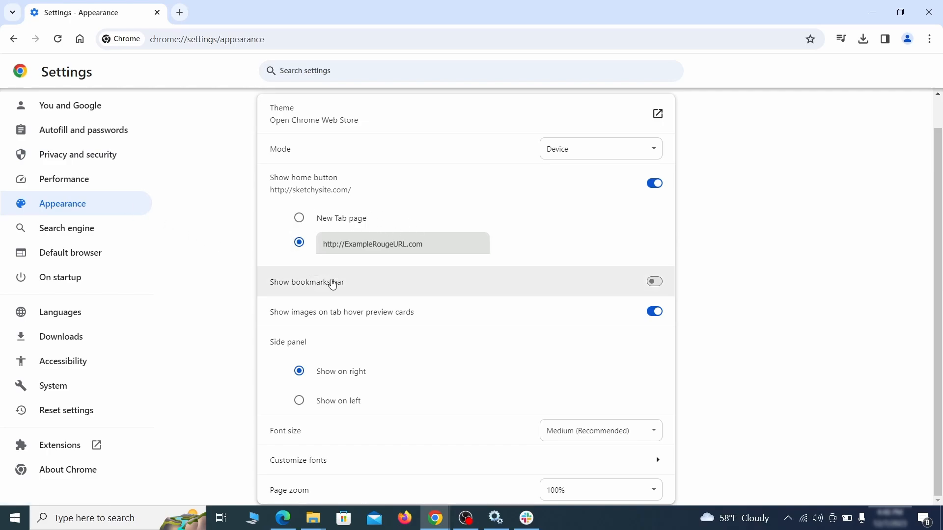
left_click_drag(423, 244, 309, 245)
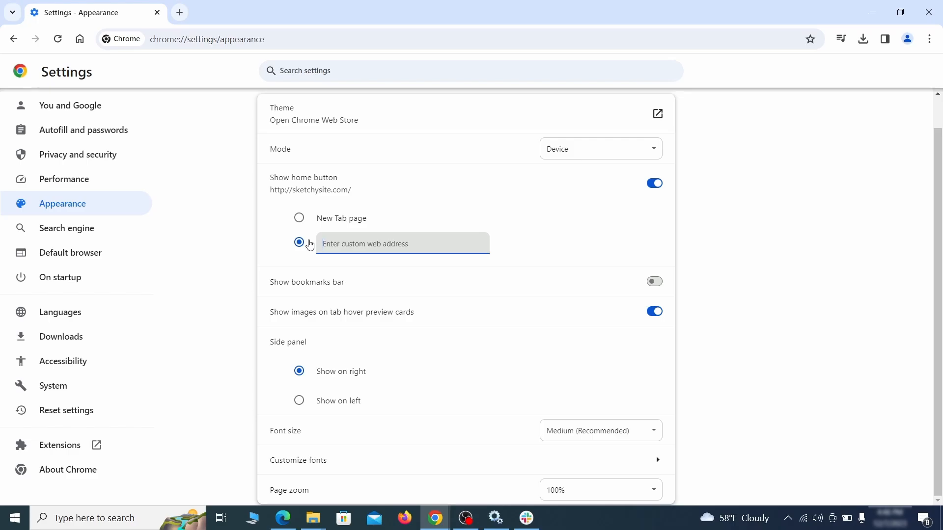
Set the search engine used in the address bar to Google
left_click(100, 230)
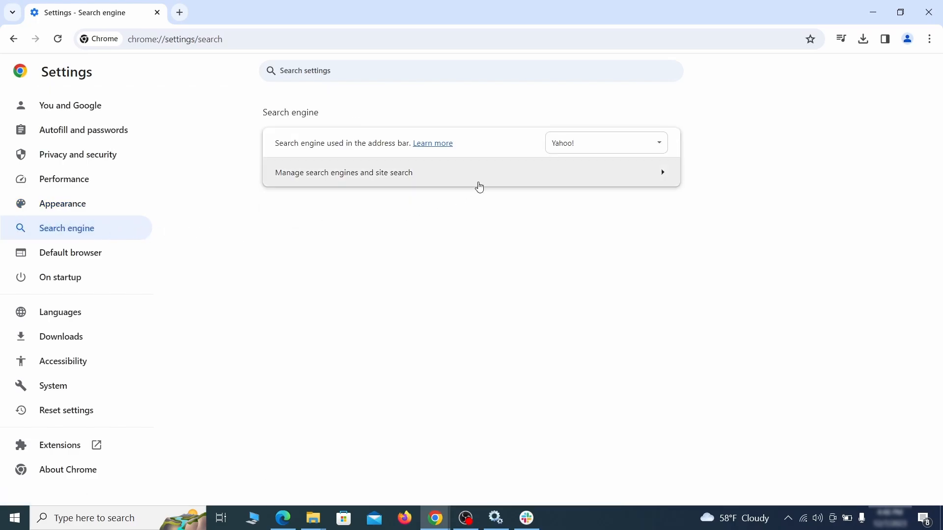
left_click(644, 147)
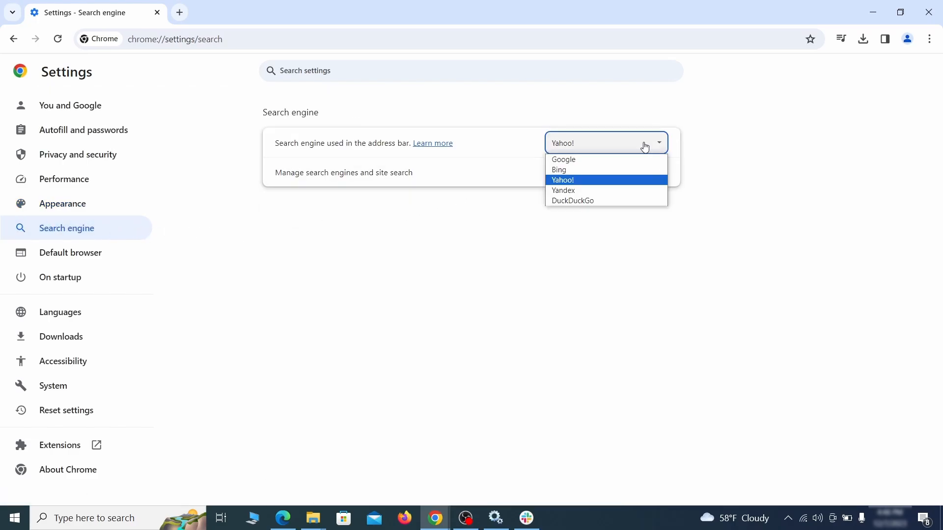
left_click(624, 159)
Delete the ExampleRougeURL.com entry from the site search list in the search engine management settings
left_click(606, 184)
scroll(607, 184, "down", 9)
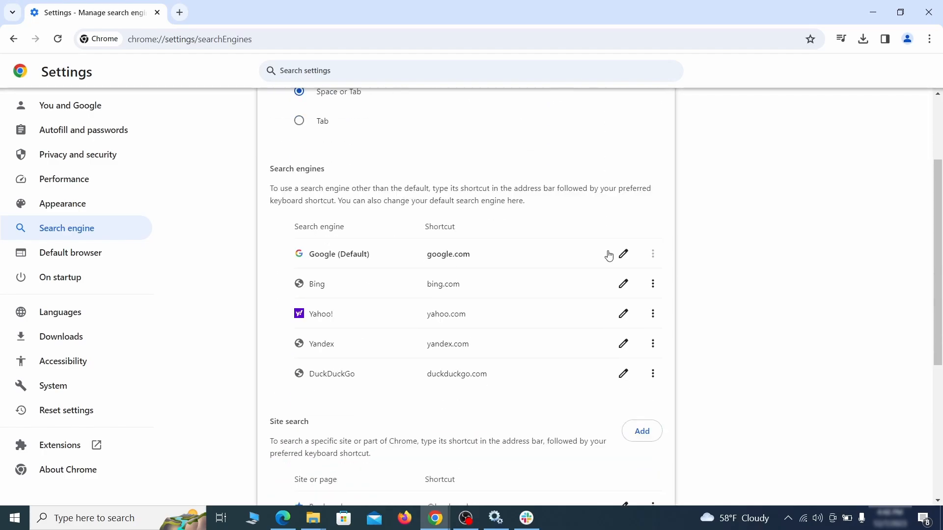
left_click(651, 302)
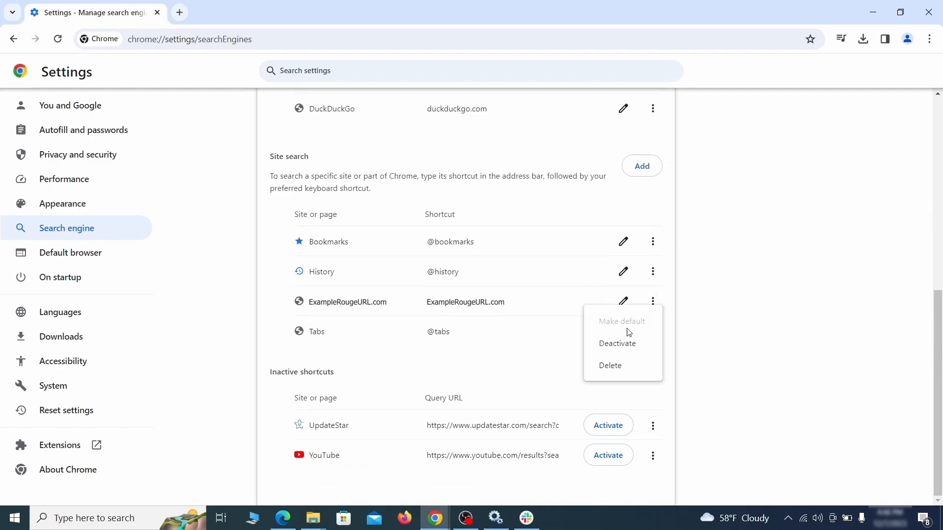
left_click(611, 368)
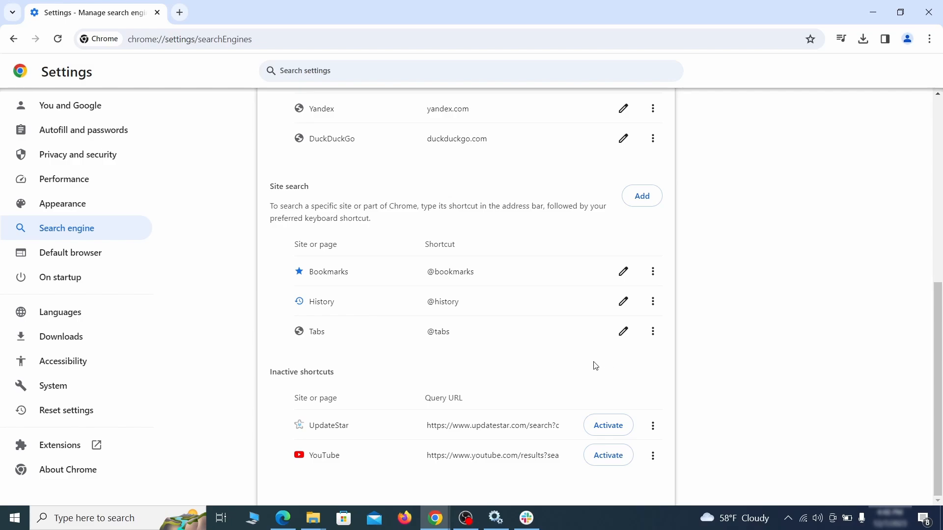
Remove the ExampleRougeURL.com page from the set of pages opened on startup
left_click(73, 276)
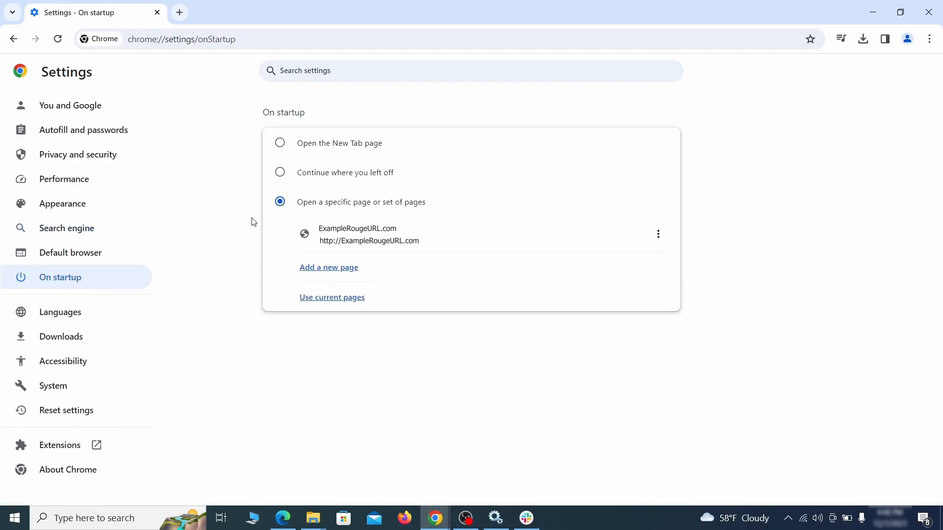
left_click(658, 235)
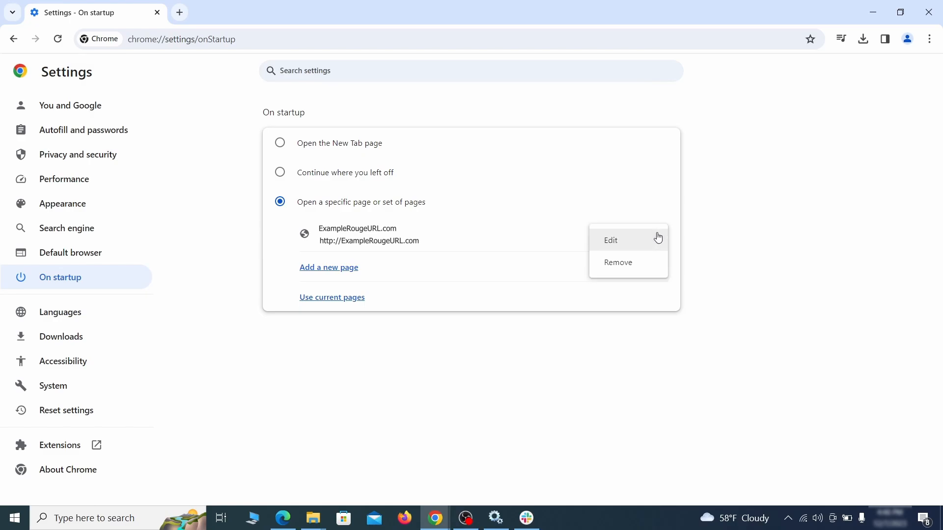
left_click(629, 264)
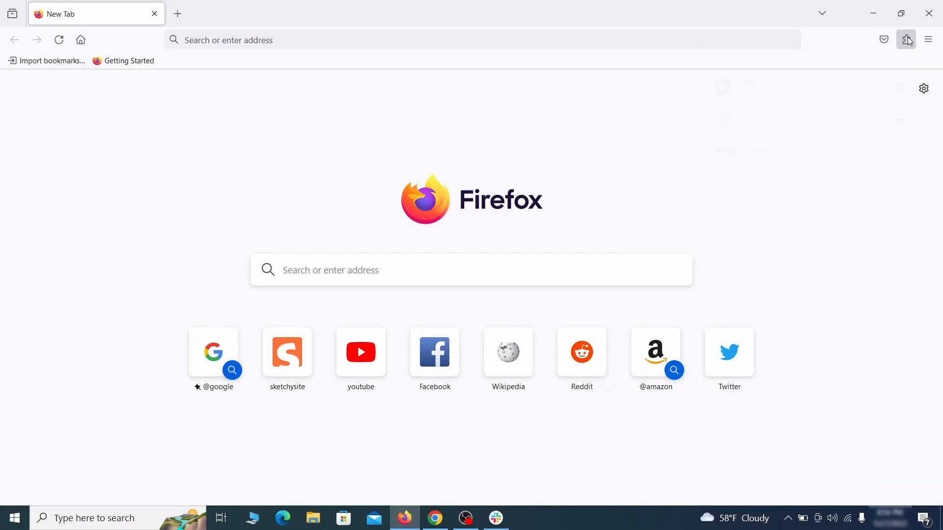
Switch to Firefox, then disable and remove the Contenu+ extension in the add-ons manager
left_click(794, 162)
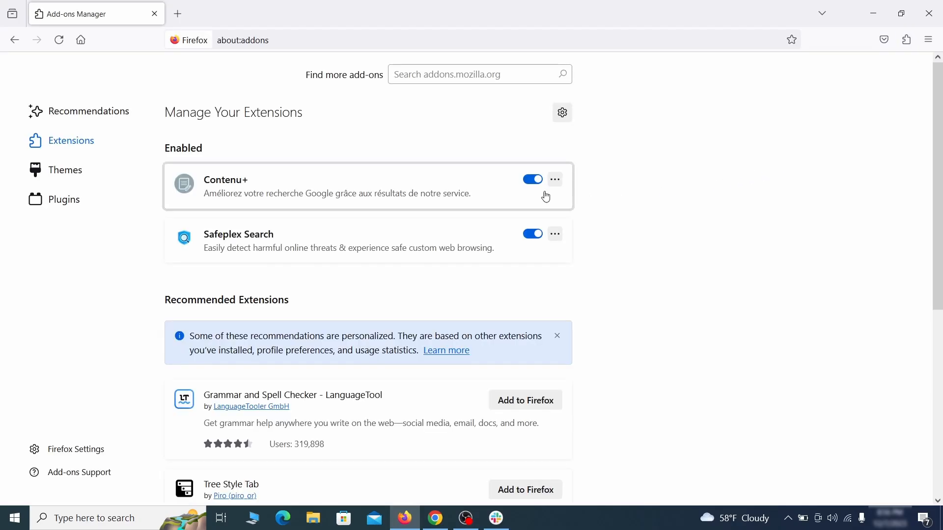
left_click(558, 182)
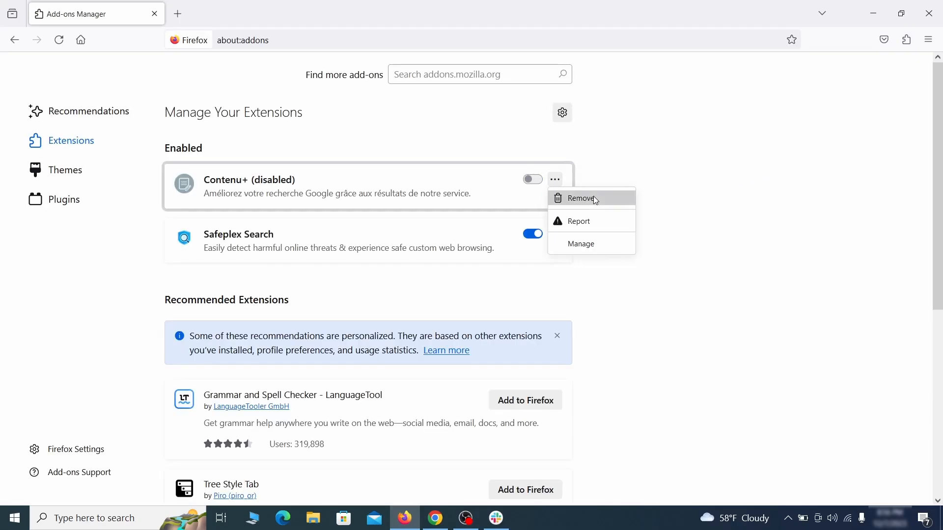
left_click(593, 196)
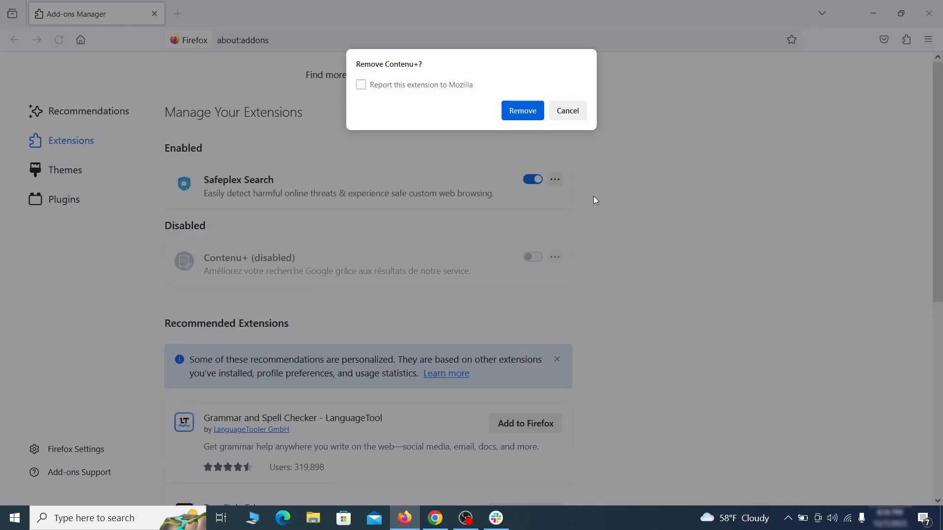
left_click(525, 110)
Clear the custom homepage address ExampleRougeURL.com in the Home settings
left_click(927, 43)
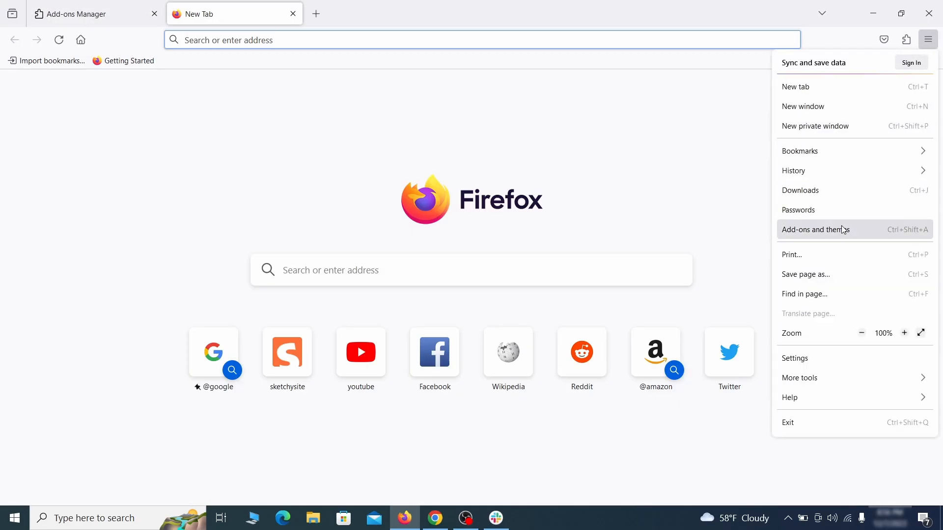
left_click(815, 360)
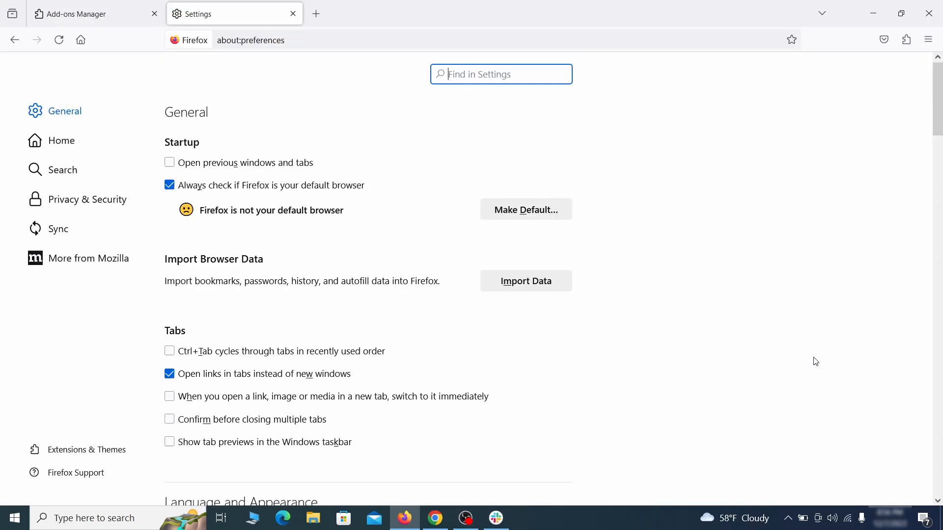
left_click(71, 141)
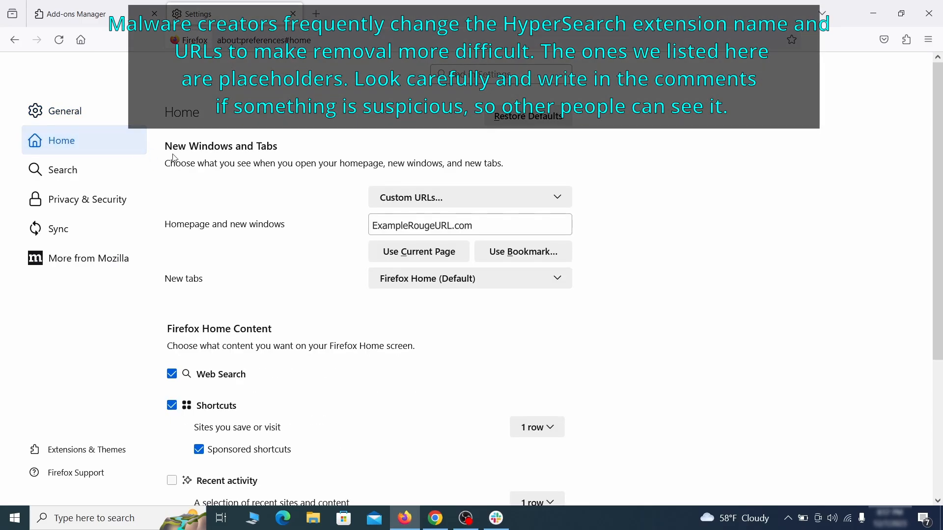
triple_click(476, 226)
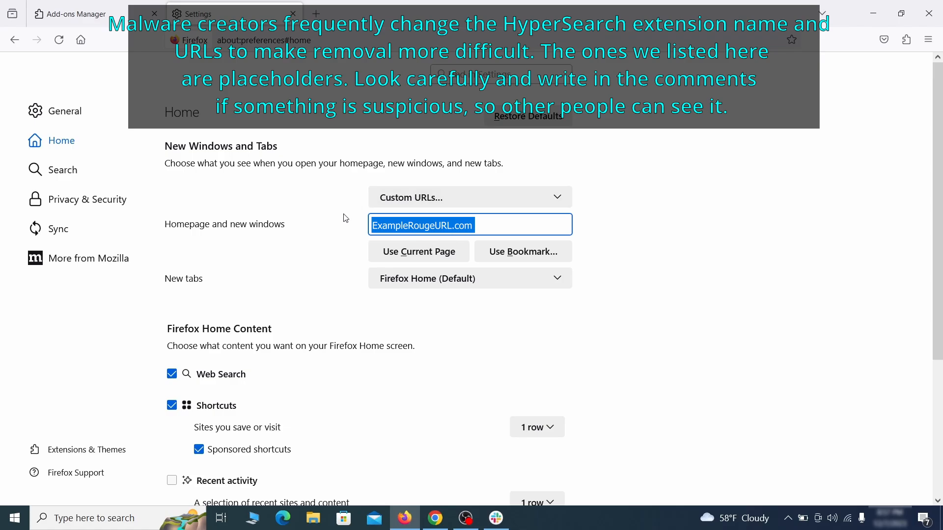
key("BackSpace")
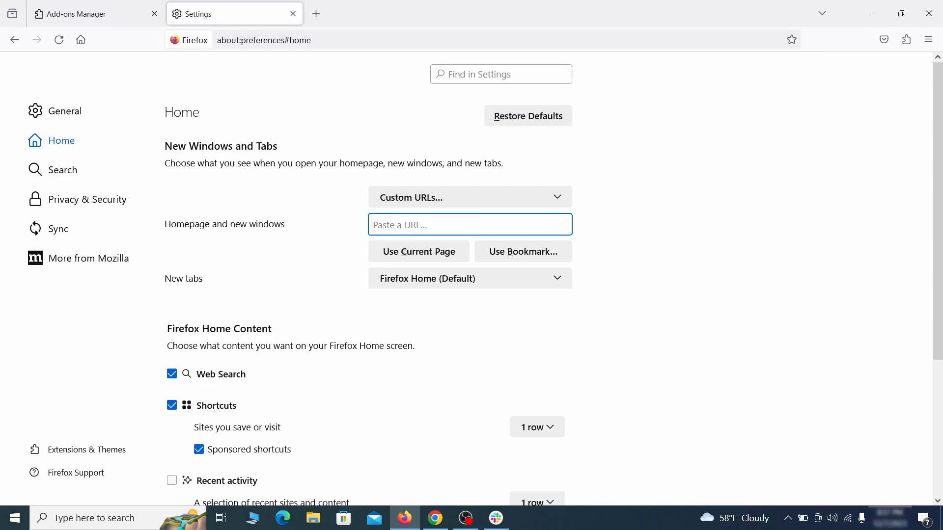
Set the default search engine to Google in the Search settings
left_click(67, 171)
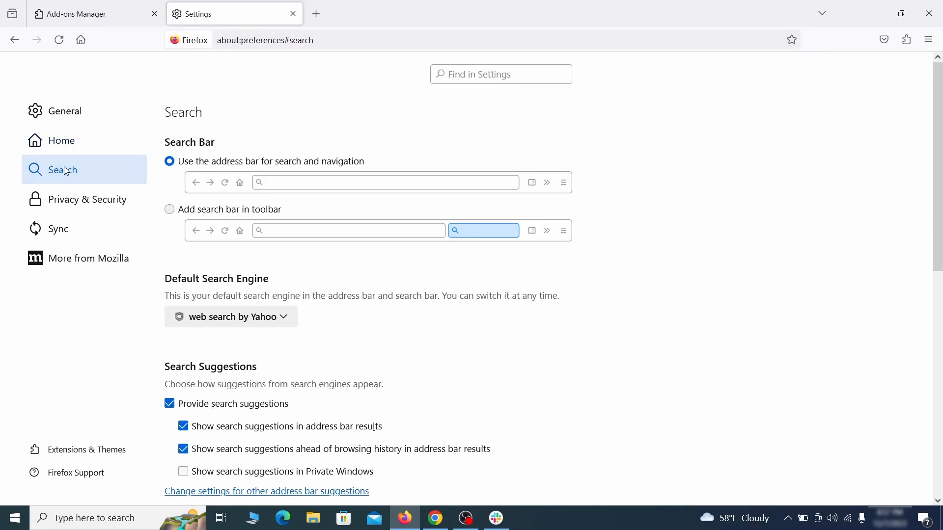
scroll(311, 260, "down", 2)
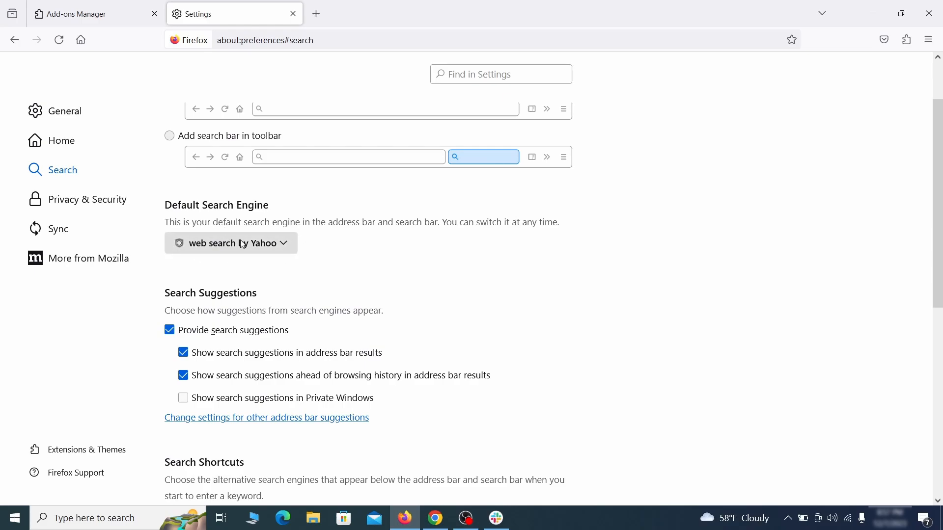
left_click(281, 246)
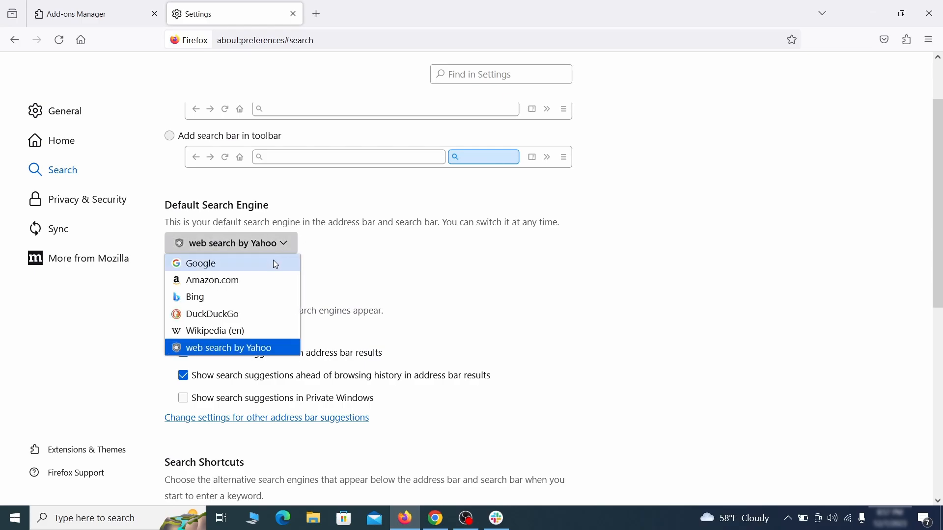
left_click(273, 262)
Remove the web search by Yahoo engine with the Safeplex Search keyword from the search shortcuts
scroll(446, 278, "down", 5)
scroll(515, 249, "down", 2)
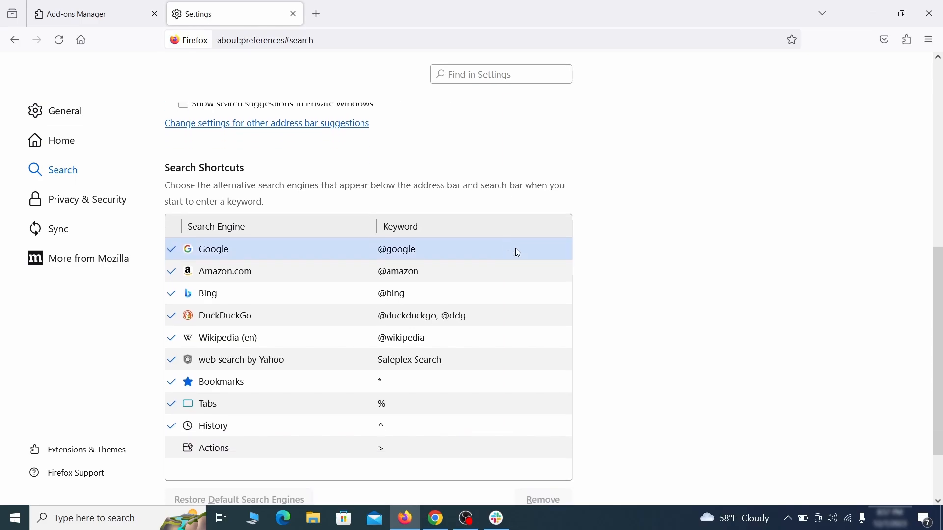
scroll(516, 249, "down", 2)
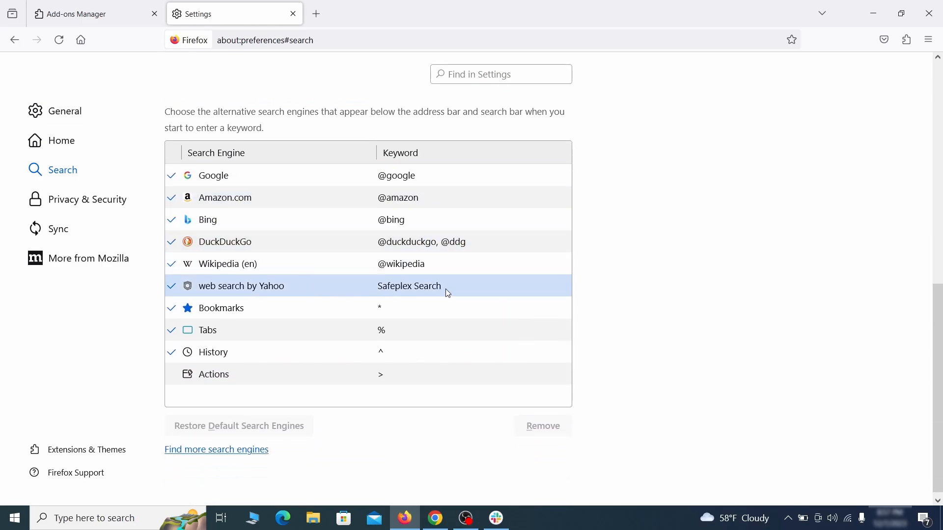
left_click(468, 292)
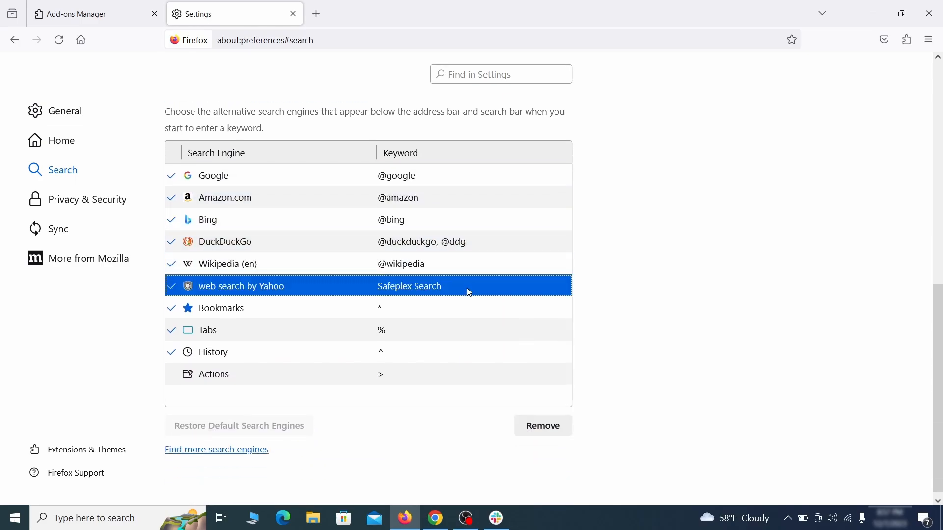
left_click(563, 437)
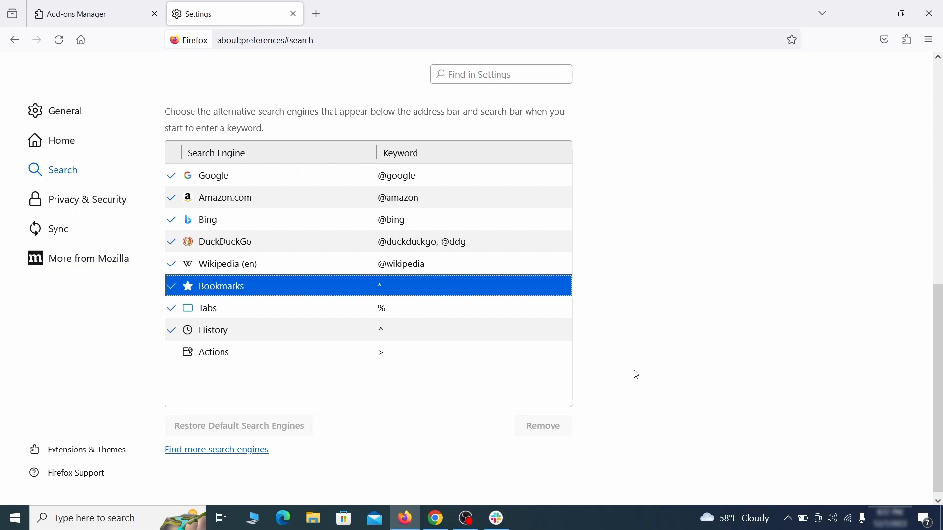
Clear all cookies, site data and cached web content in the privacy and security settings
scroll(446, 309, "up", 3)
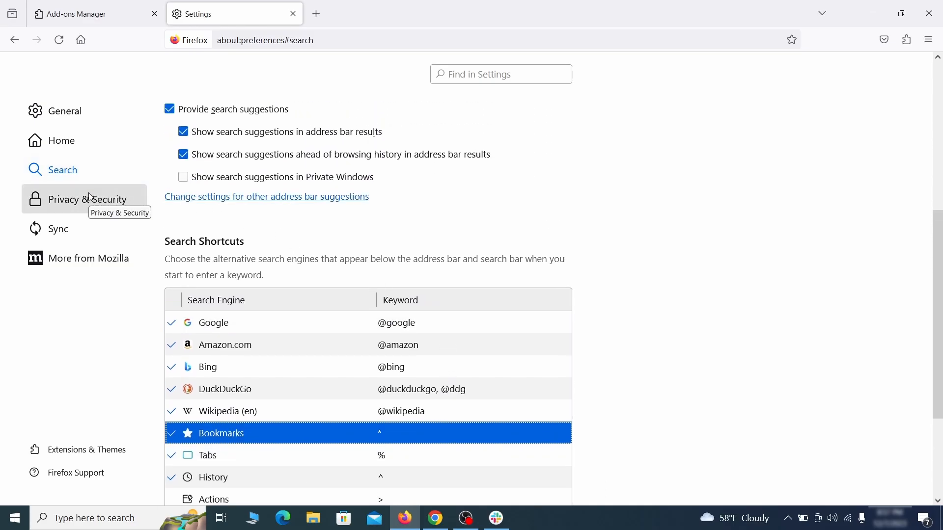
left_click(91, 196)
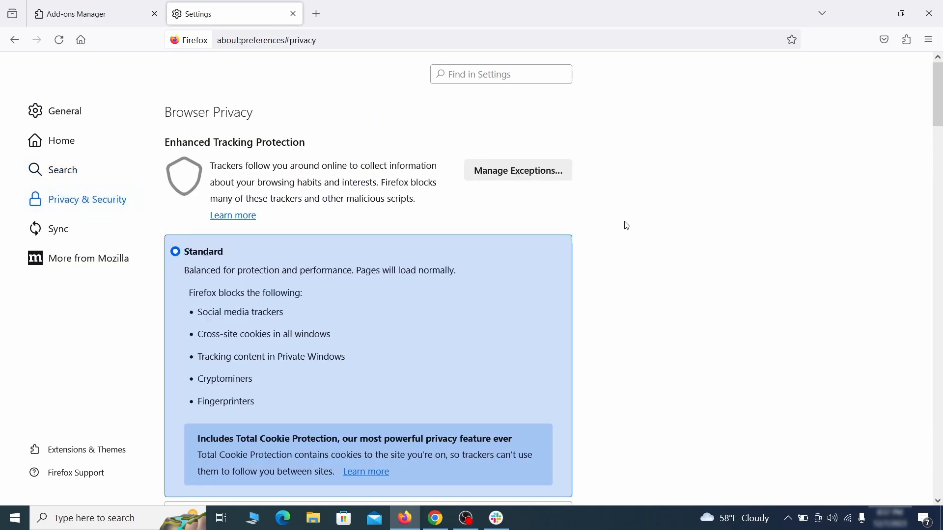
scroll(623, 229, "down", 8)
left_click(540, 311)
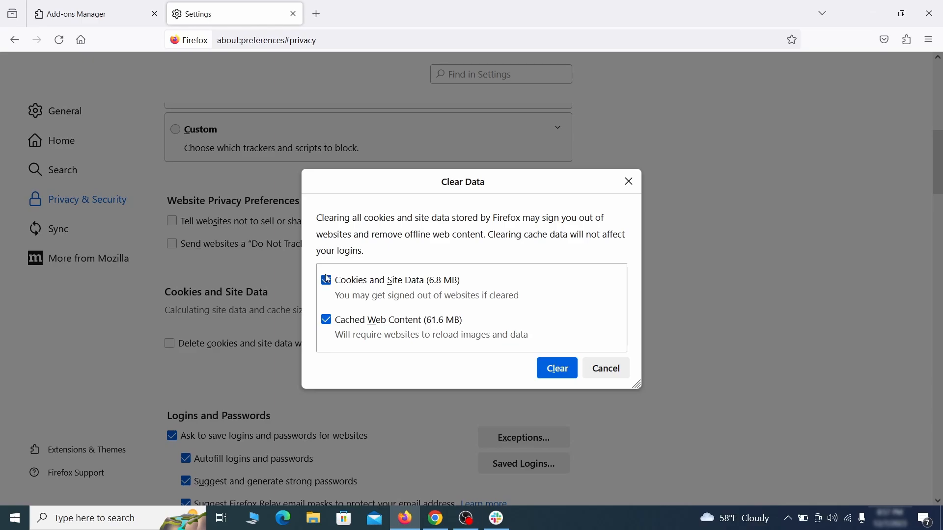
left_click(570, 370)
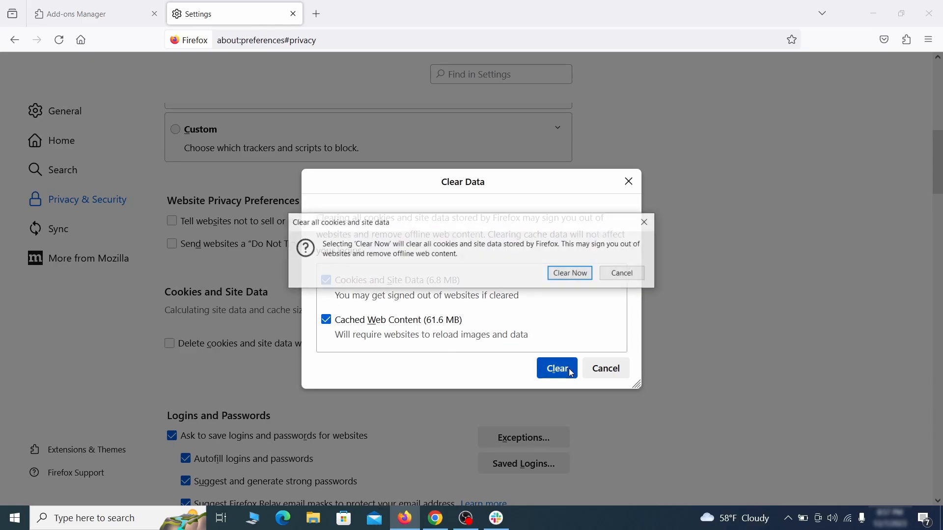
left_click(571, 273)
Open the notification permission settings in the privacy and security settings
scroll(640, 301, "down", 5)
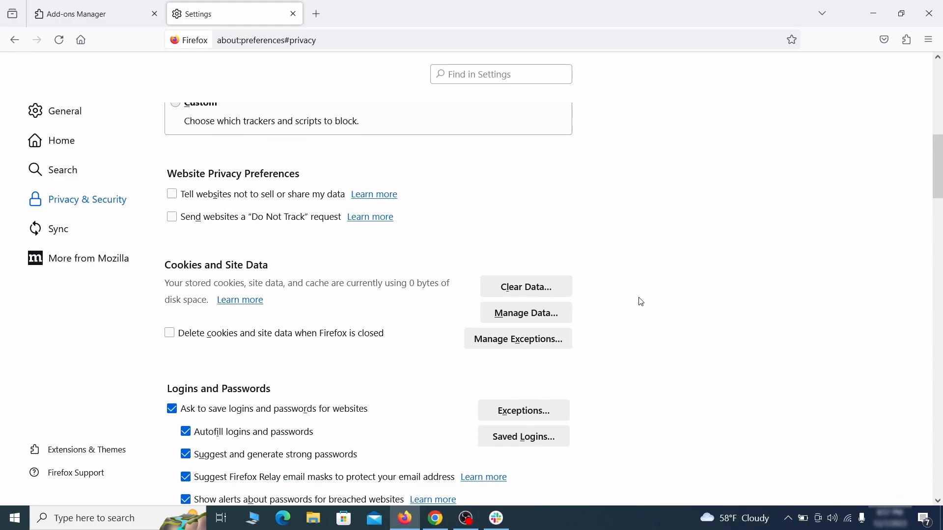
scroll(641, 300, "down", 10)
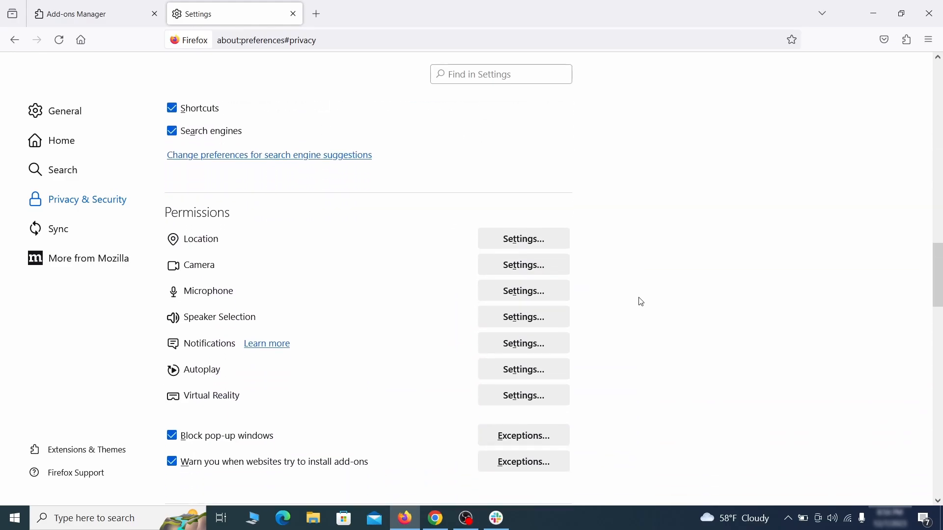
left_click(544, 346)
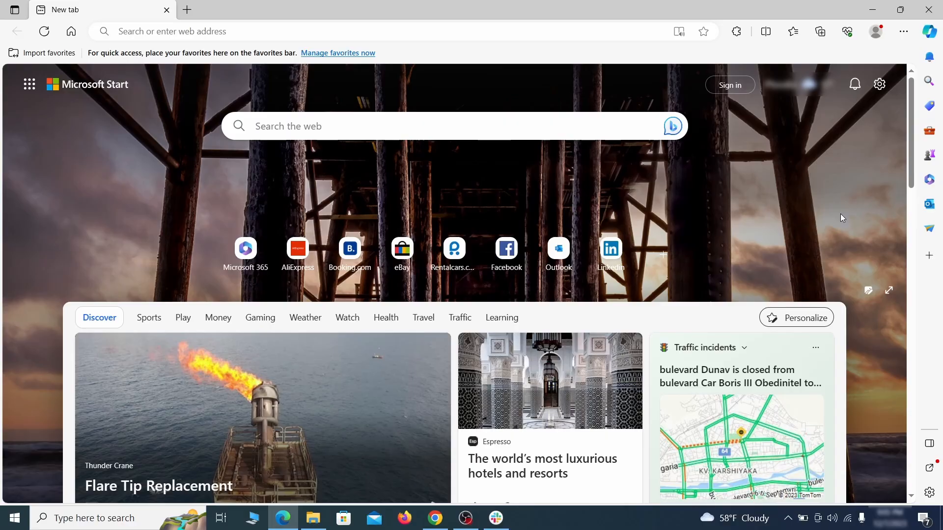
Switch to Microsoft Edge, then turn off and remove the Quidco Cashback Reminder extension
left_click(904, 31)
left_click(810, 216)
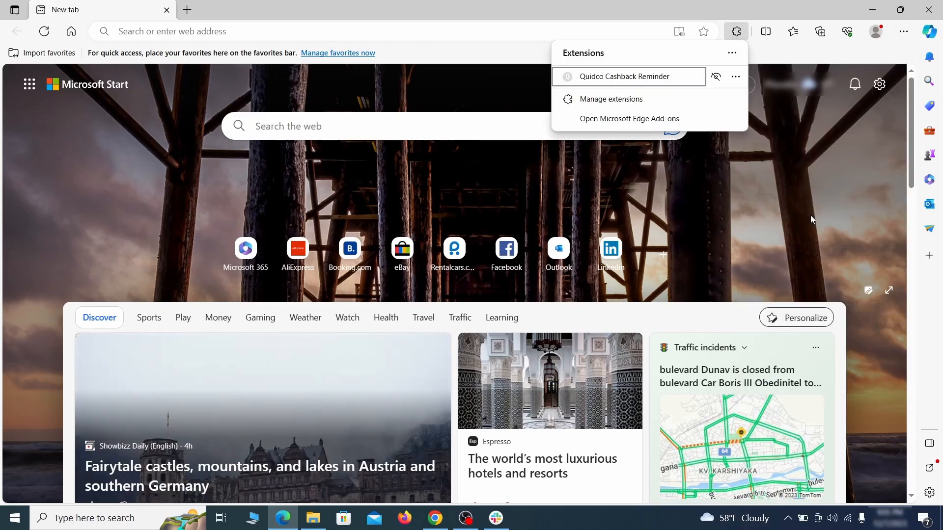
left_click(609, 101)
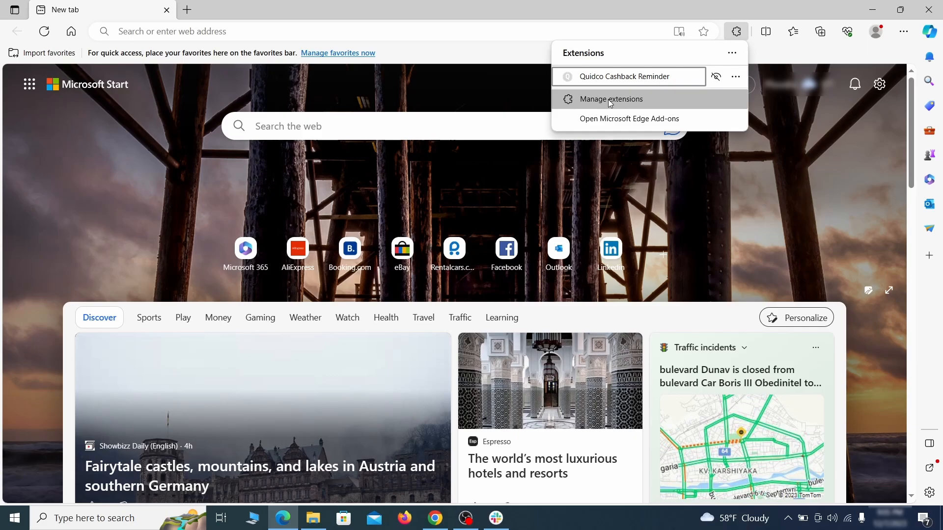
left_click(609, 100)
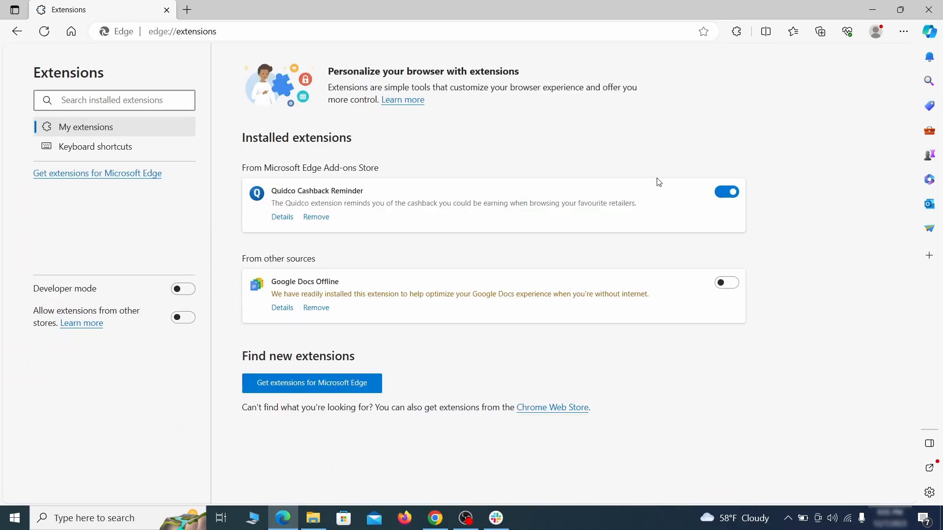
left_click(727, 192)
left_click(316, 218)
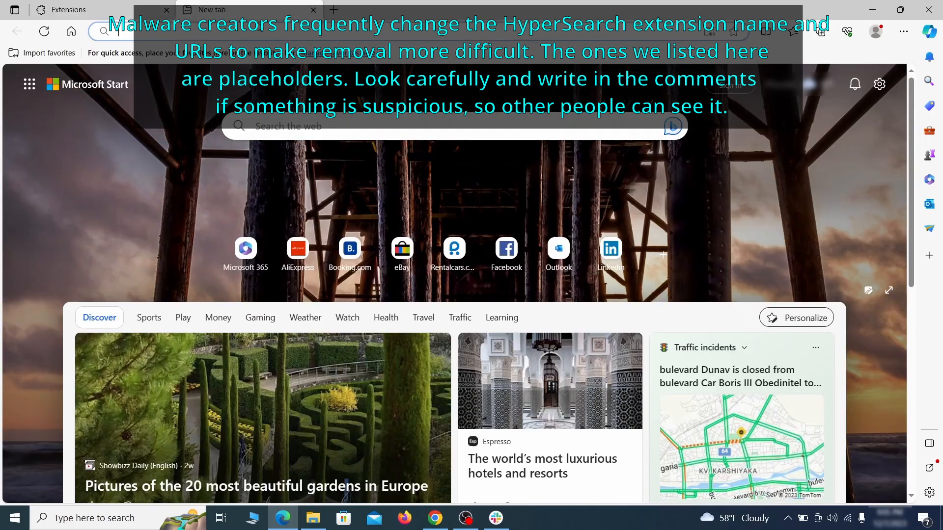
Clear the browsing data for the last hour, including site permissions and all data from the previous version of Microsoft Edge
left_click(904, 32)
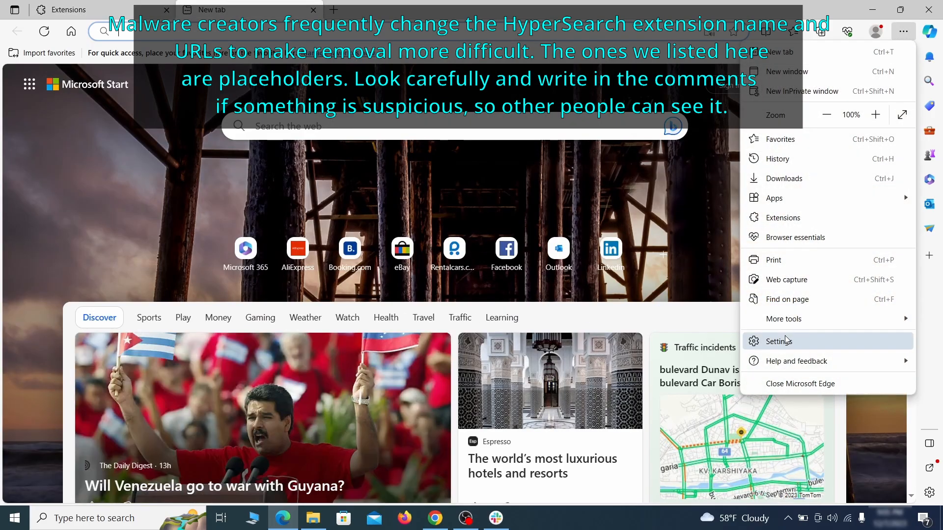
left_click(786, 339)
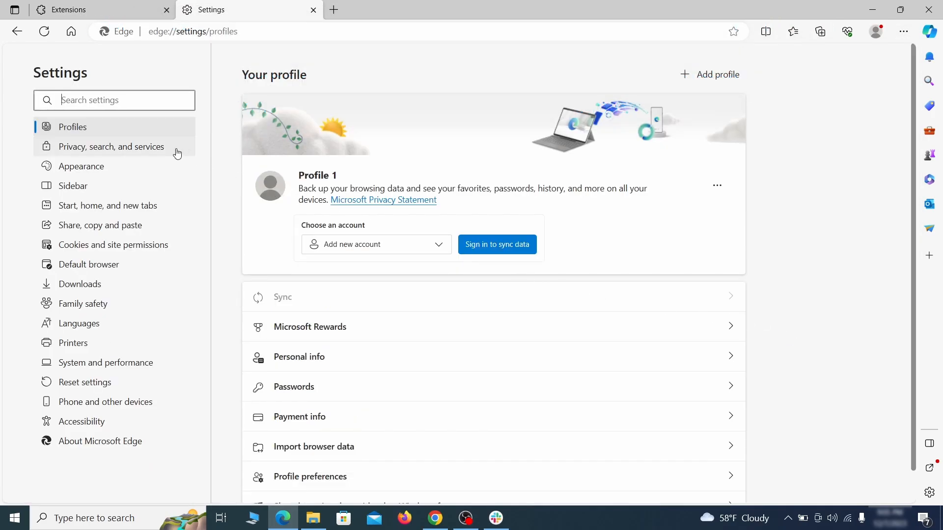
left_click(158, 149)
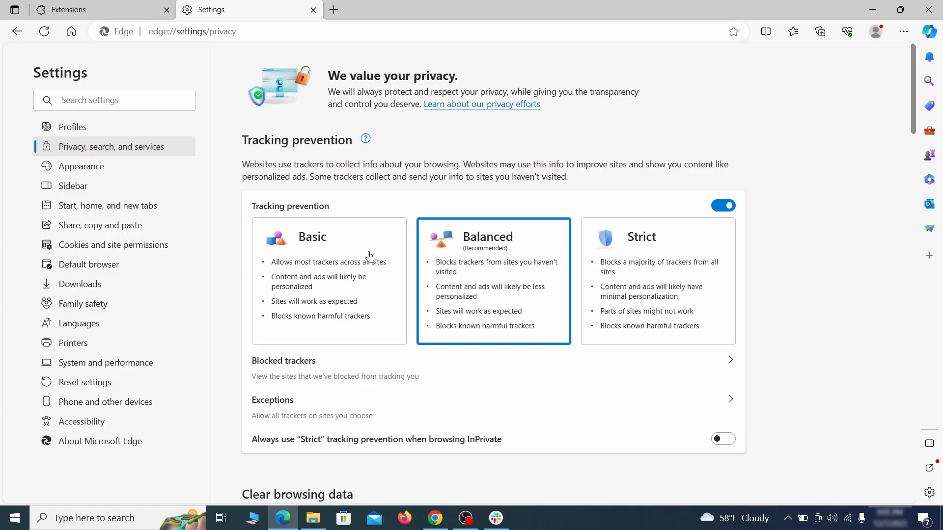
scroll(511, 300, "down", 4)
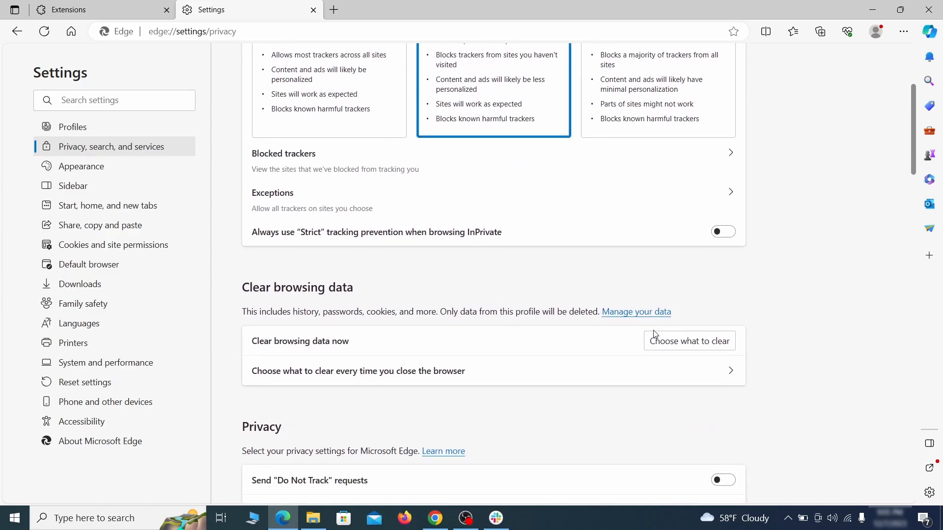
left_click(705, 342)
scroll(390, 283, "down", 2)
scroll(391, 284, "down", 3)
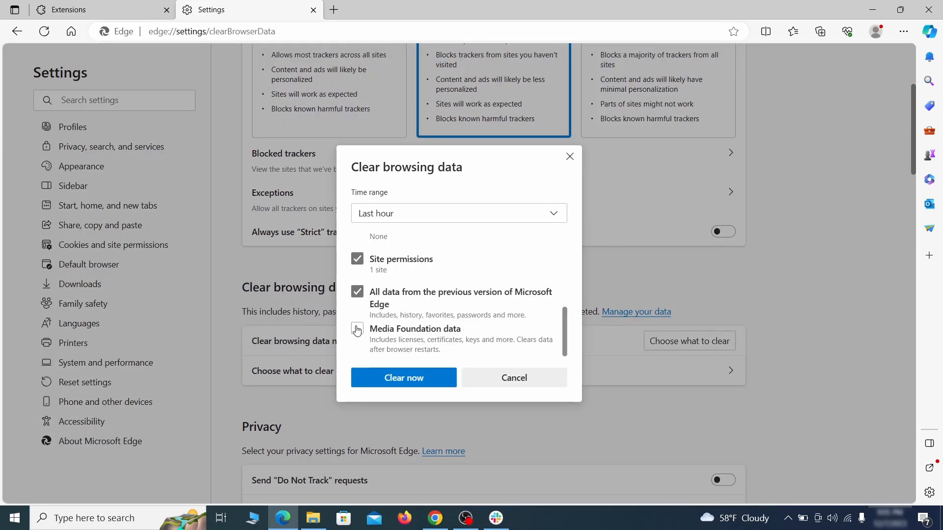
left_click(442, 383)
Set the search engine used in the address bar to Google
scroll(608, 280, "down", 10)
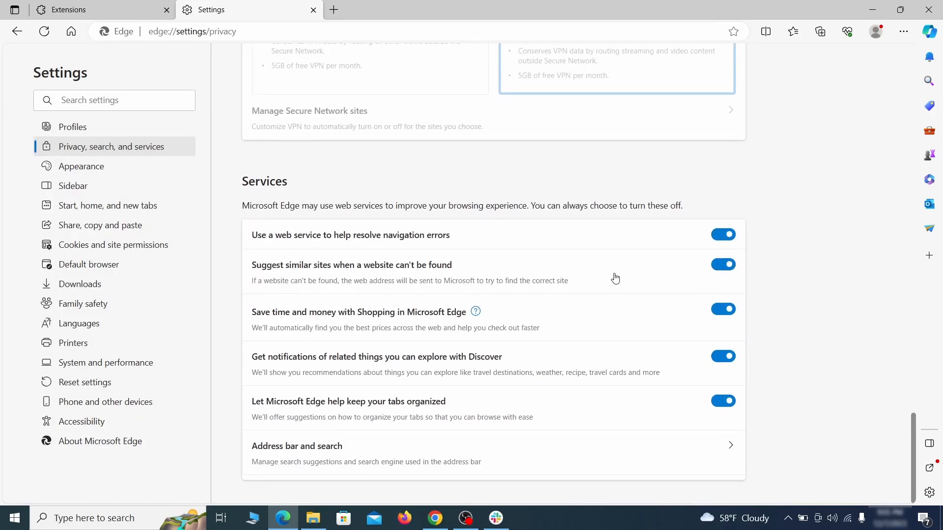
left_click(538, 463)
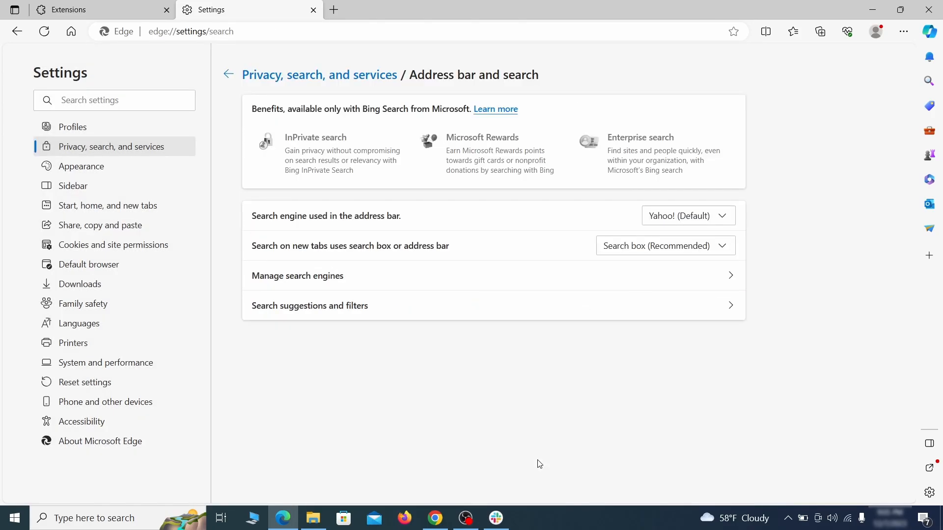
left_click(726, 217)
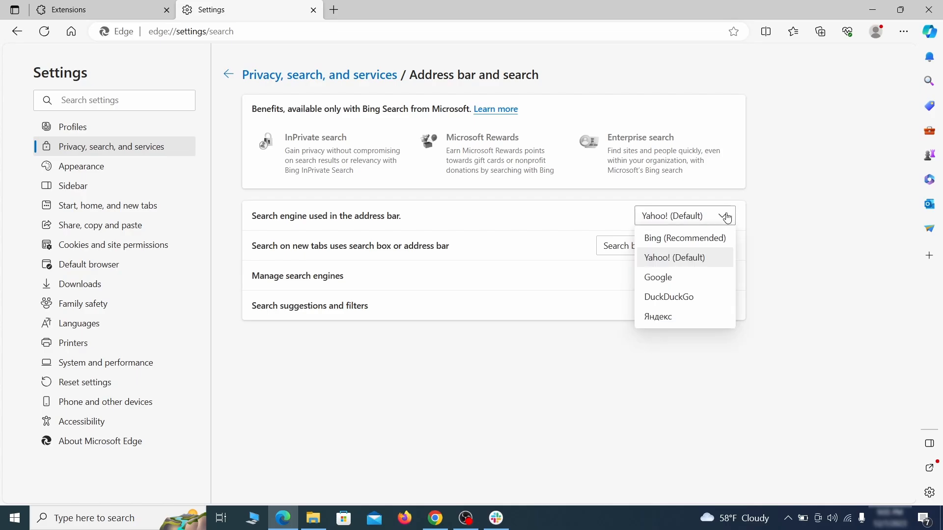
left_click(700, 276)
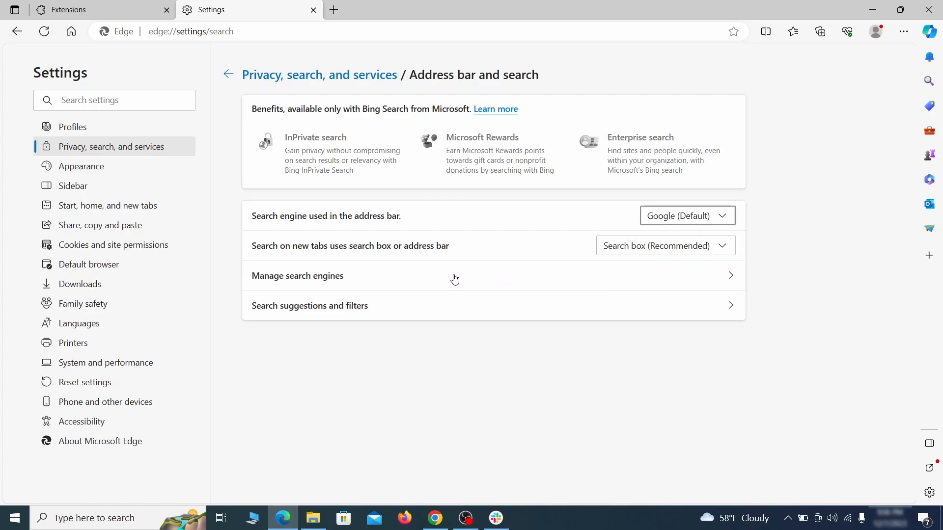
Remove ExampleRougeURL.com from the list of address bar search engines
left_click(362, 279)
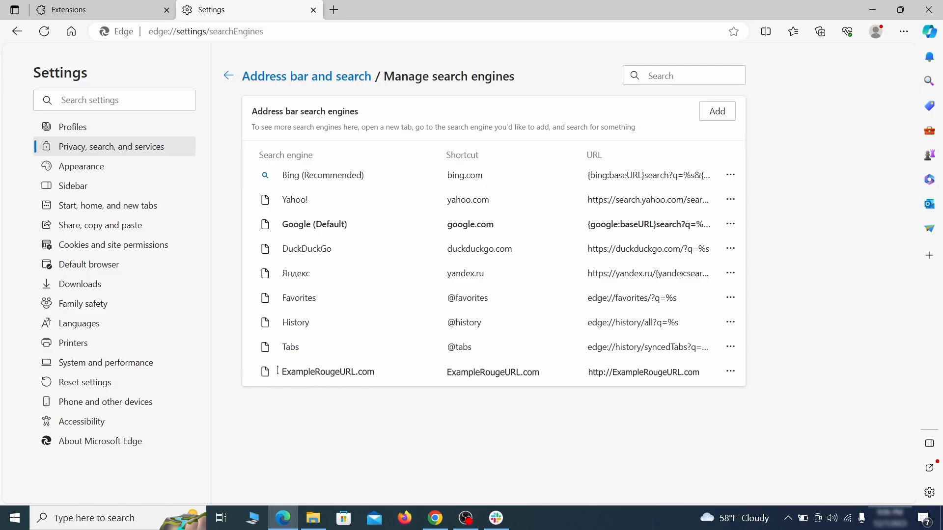
left_click(730, 372)
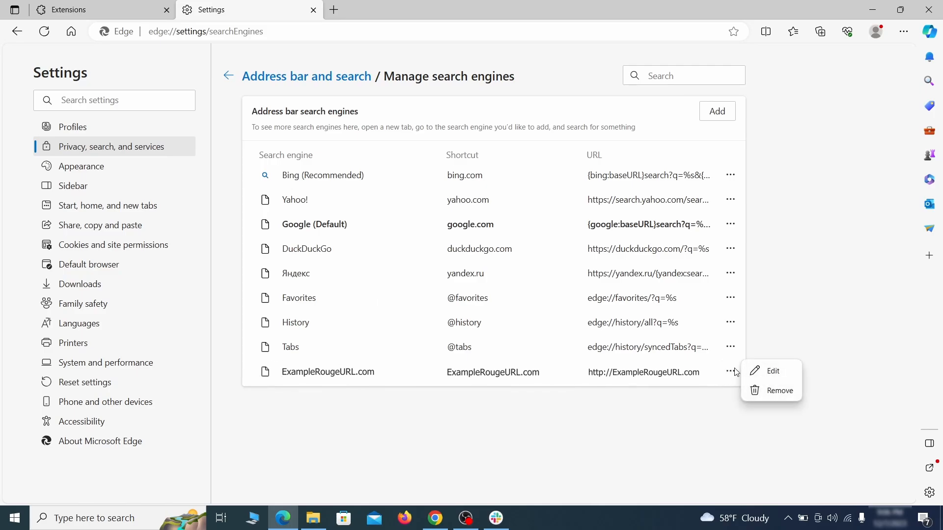
left_click(780, 392)
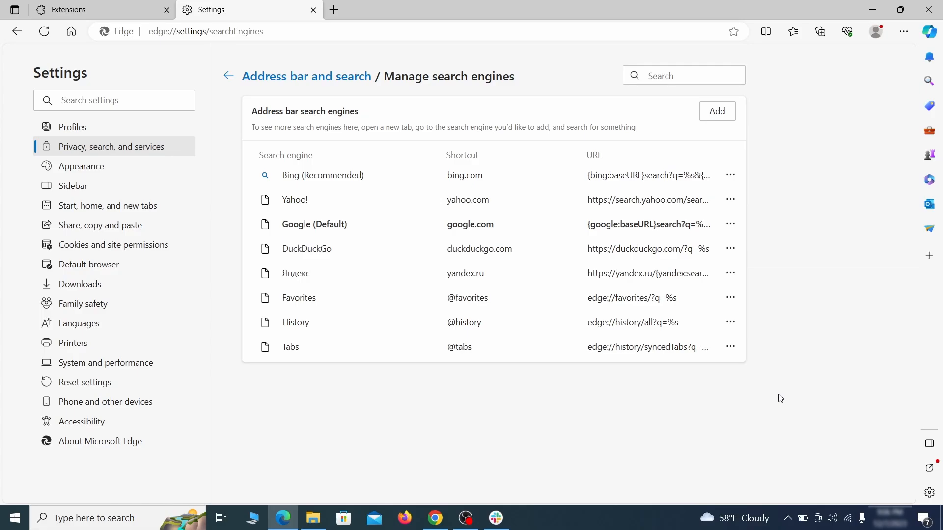
Delete ExampleRougeURL.com from the pages that open when the browser starts
left_click(117, 207)
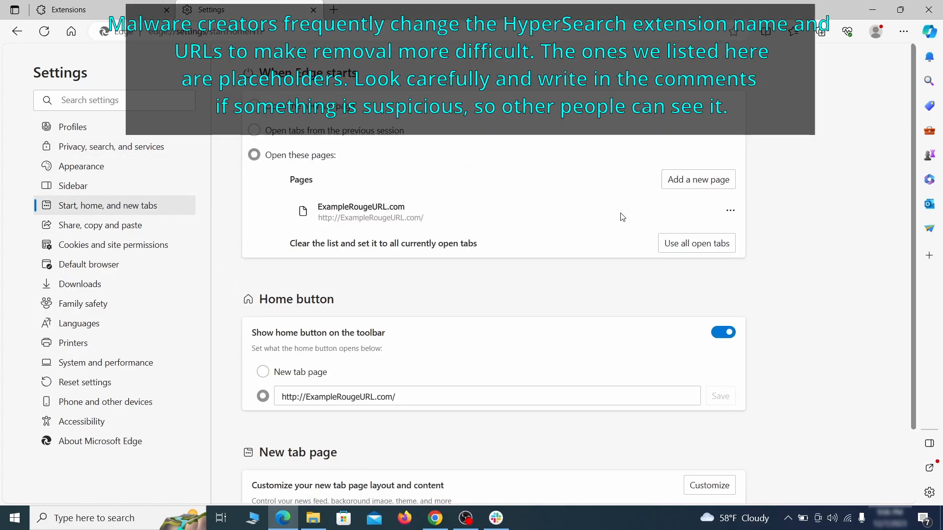
left_click(730, 216)
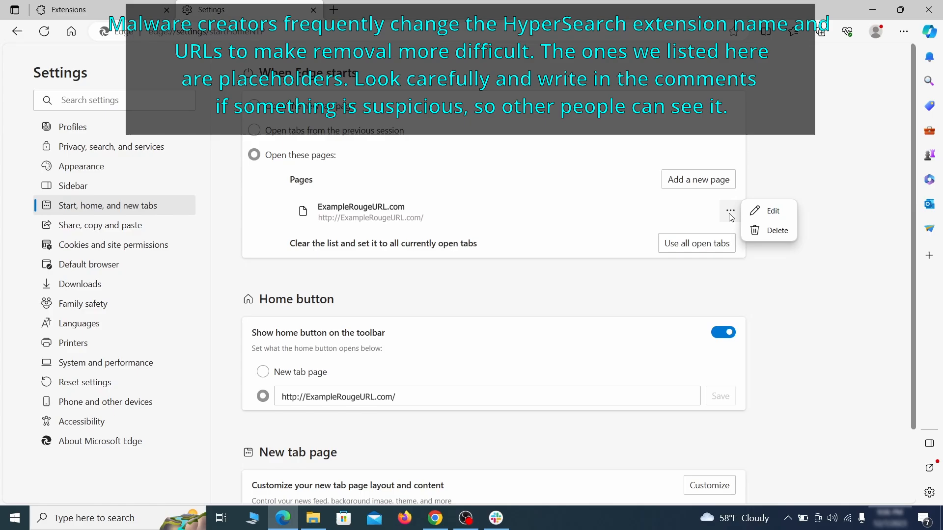
left_click(768, 231)
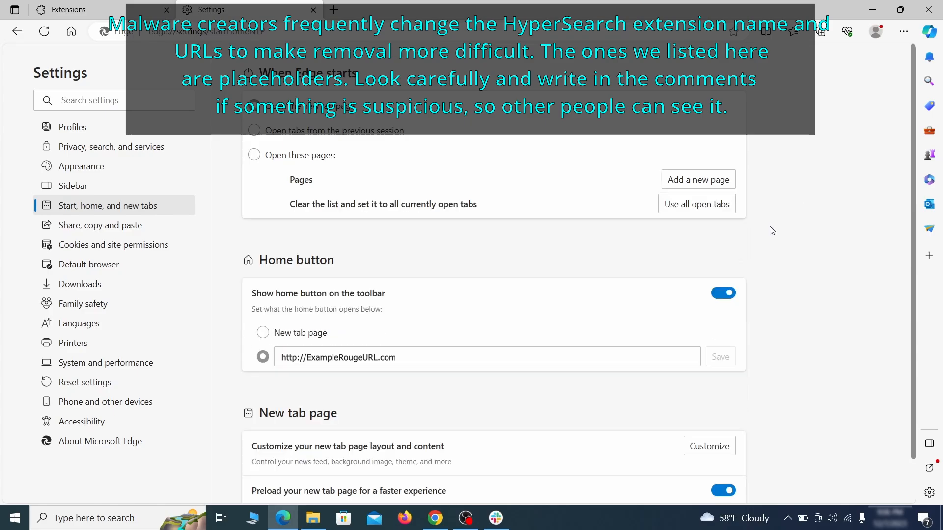
Clear the ExampleRougeURL.com address from the home button and make it open the new tab page
triple_click(409, 353)
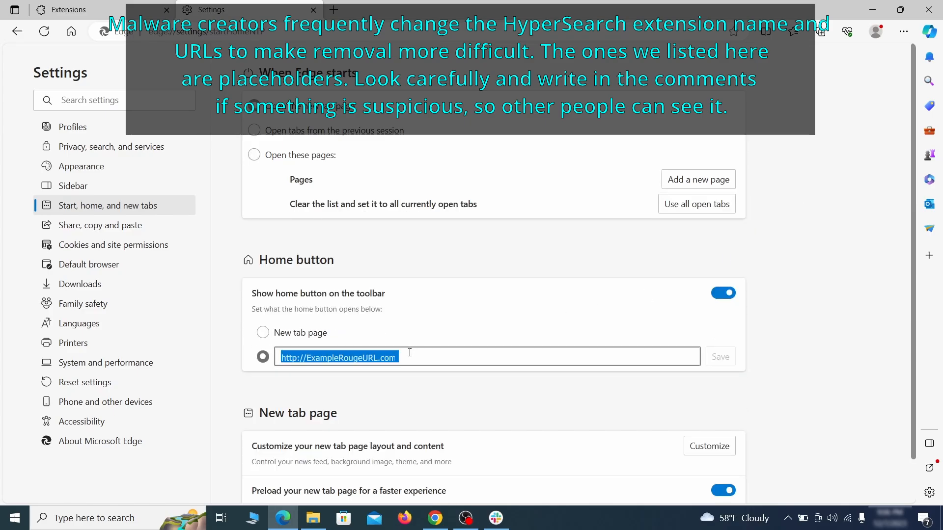
key("BackSpace")
left_click(263, 333)
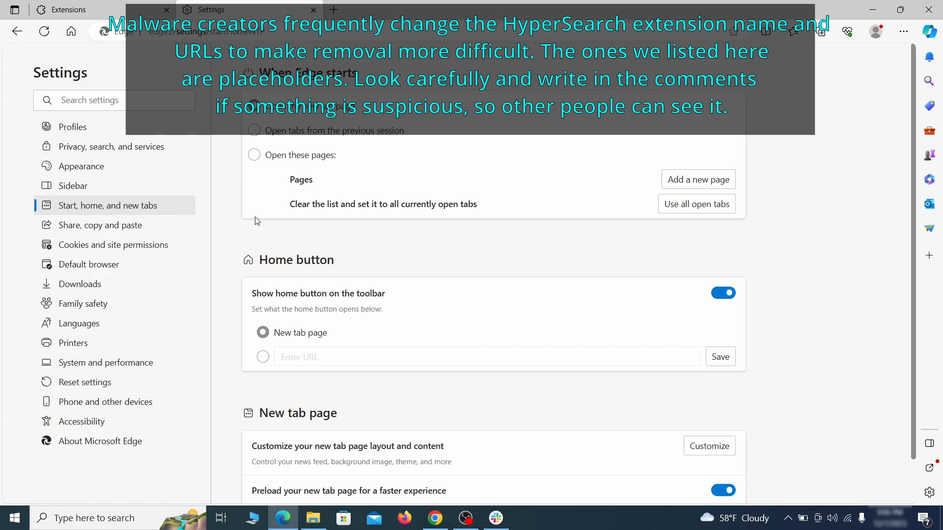
Remove ExampleRougeURL.com from the sites allowed to send notifications in the site permissions
left_click(172, 245)
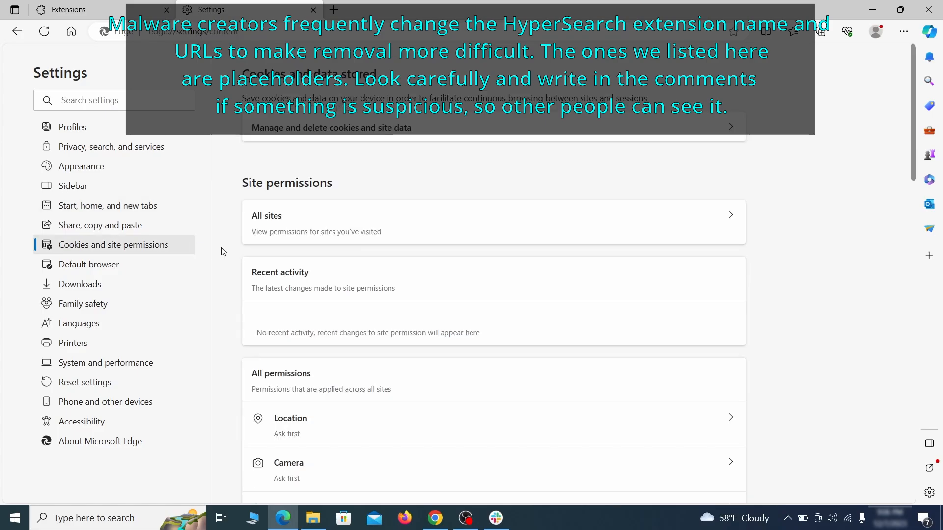
scroll(456, 255, "down", 1)
scroll(459, 253, "down", 3)
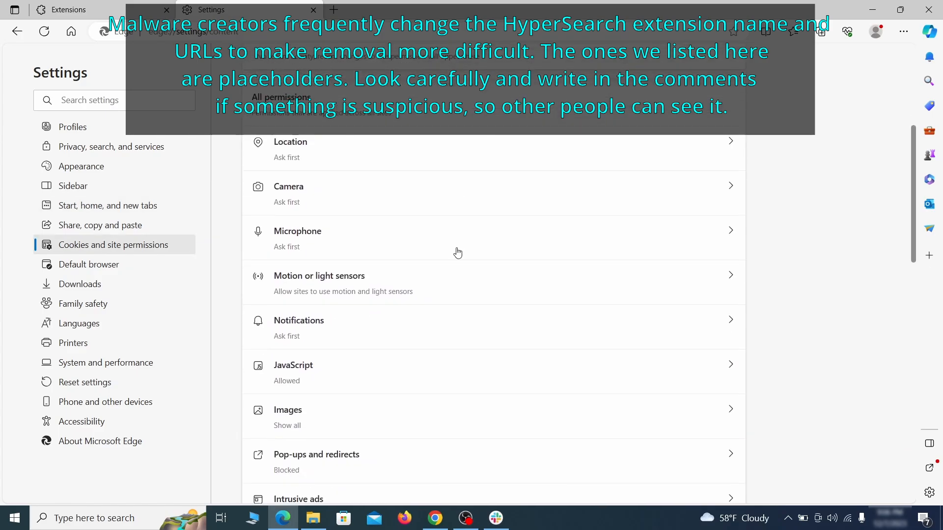
scroll(452, 255, "down", 1)
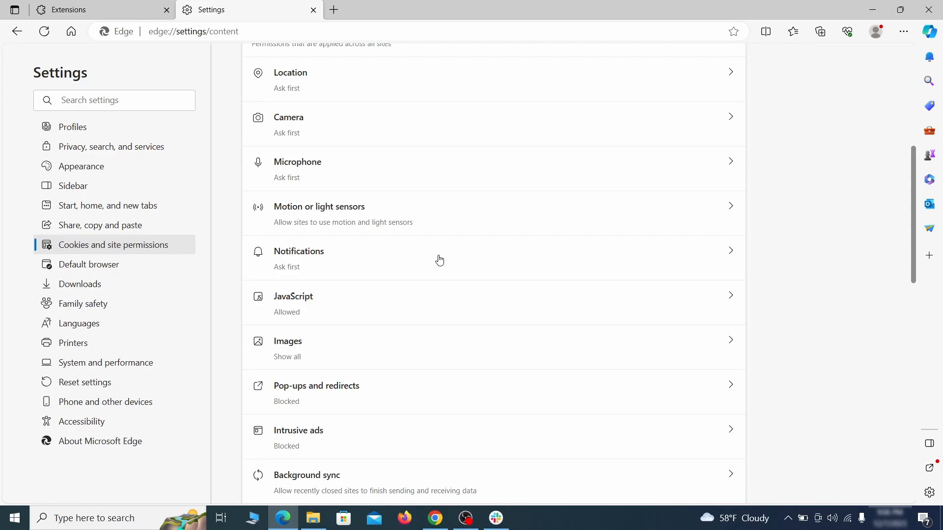
left_click(440, 260)
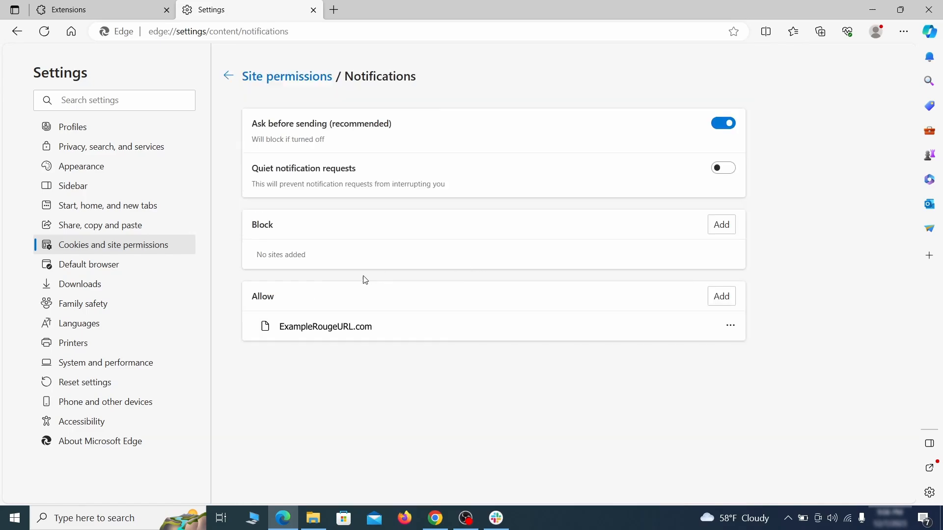
left_click(730, 325)
left_click(771, 366)
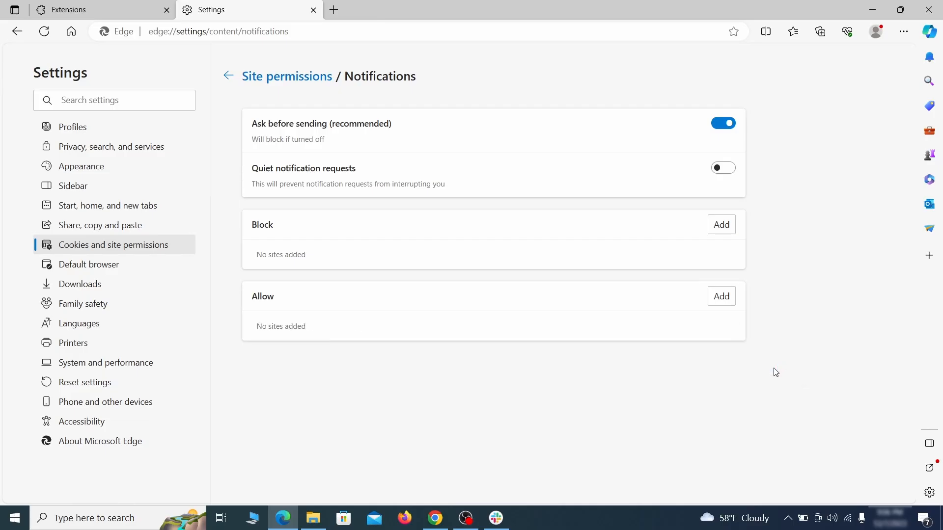